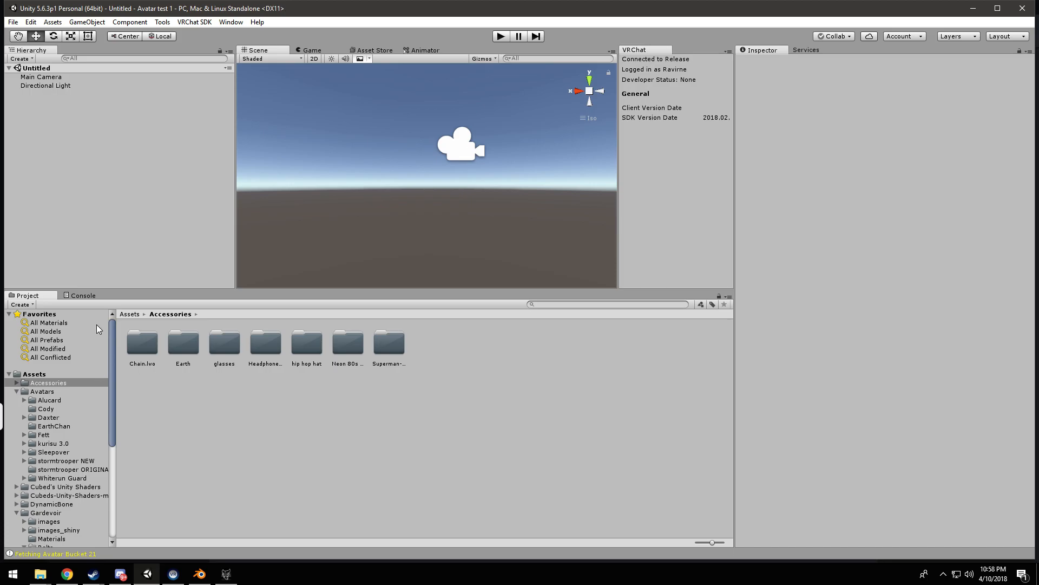
Step: Place the StormtrooperFO model from the stormtrooper NEW avatar folder into the scene
{"action": "scroll", "coordinate": [80, 417], "scroll_direction": "down", "scroll_amount": 5}
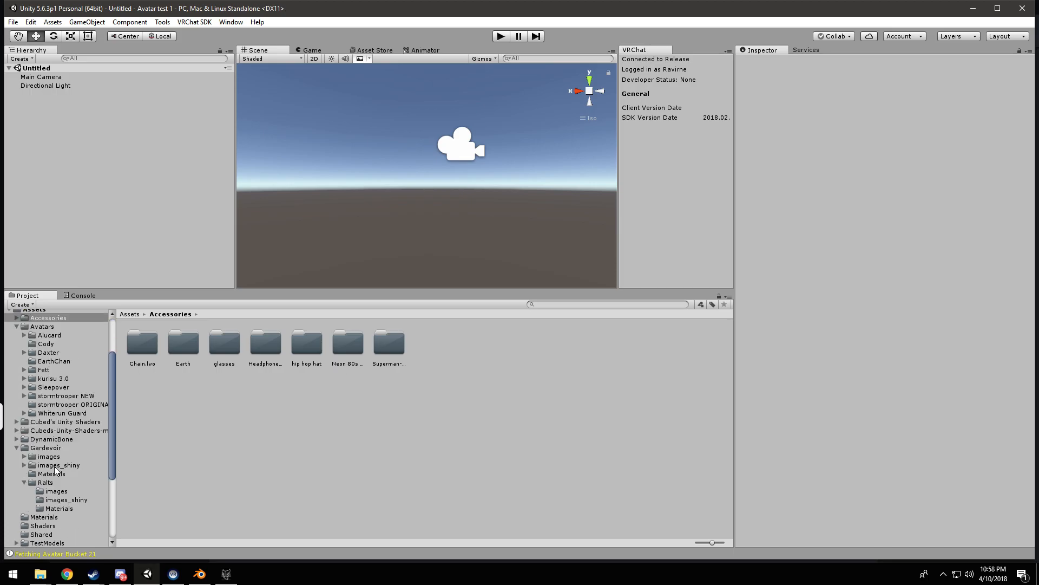
{"action": "scroll", "coordinate": [25, 380], "scroll_direction": "up", "scroll_amount": 5}
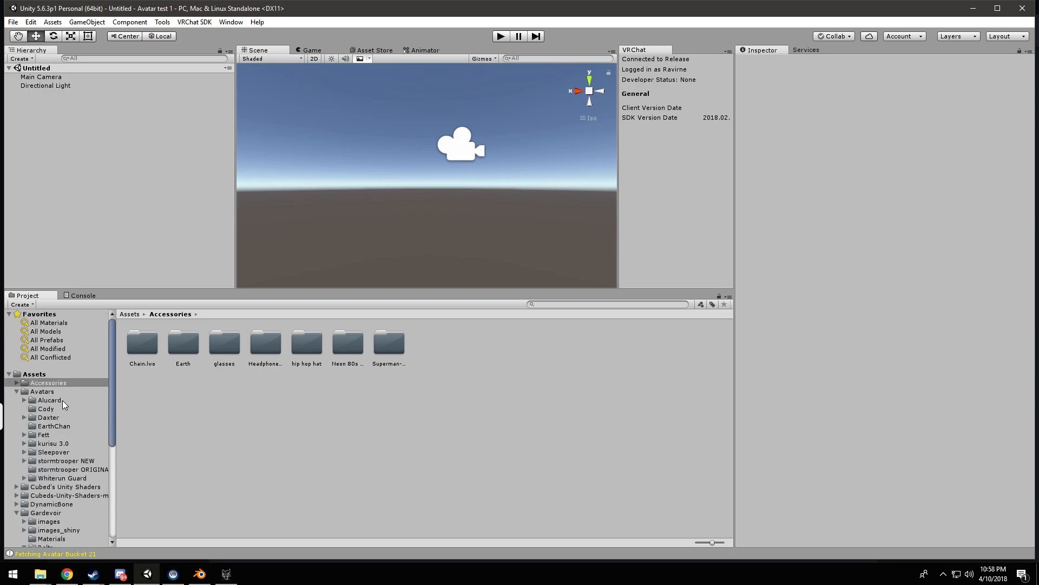
{"action": "left_click", "coordinate": [43, 461]}
{"action": "left_click_drag", "start_coordinate": [348, 341], "coordinate": [375, 279]}
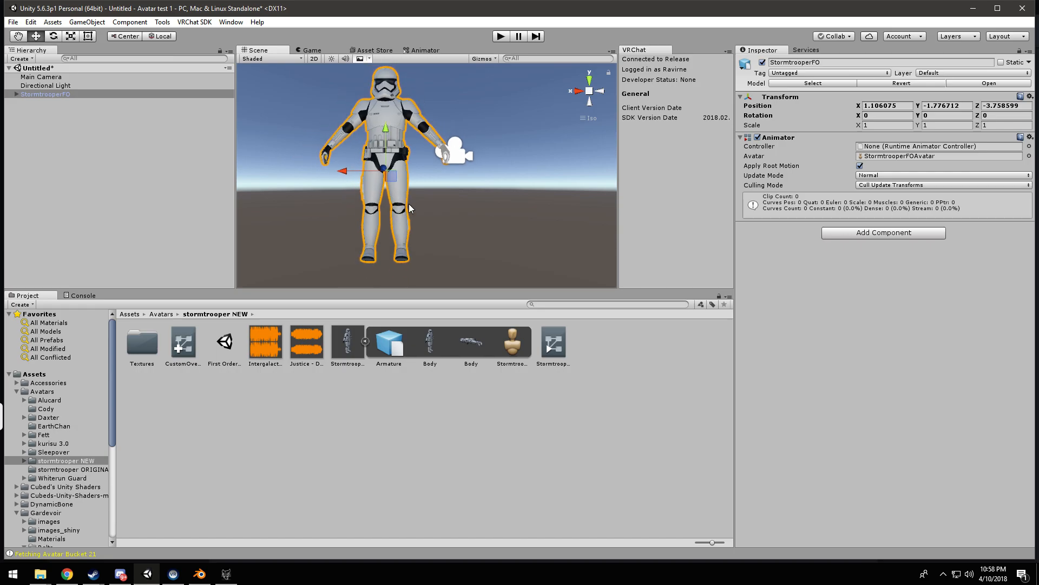
Step: Set the stormtrooper's position to 0 on the X, Y and Z axes
{"action": "left_click", "coordinate": [897, 106]}
{"action": "type", "text": "0"}
{"action": "key", "text": "Tab"}
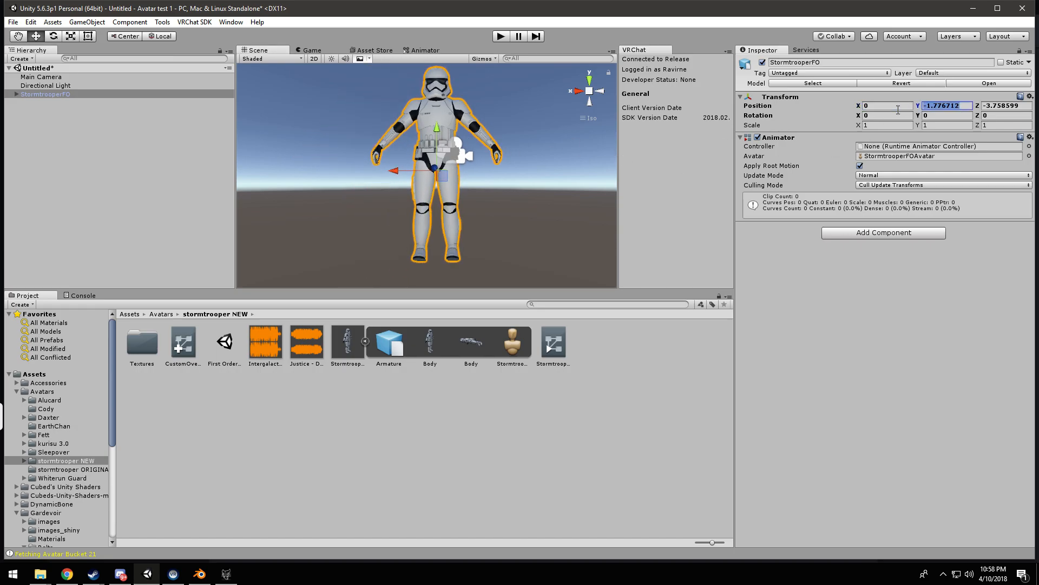
{"action": "type", "text": "0"}
{"action": "key", "text": "Tab"}
{"action": "type", "text": "0"}
{"action": "key", "text": "Tab"}
Step: Scale the stormtrooper to 0.5 on the X, Y and Z axes
{"action": "left_click", "coordinate": [880, 126]}
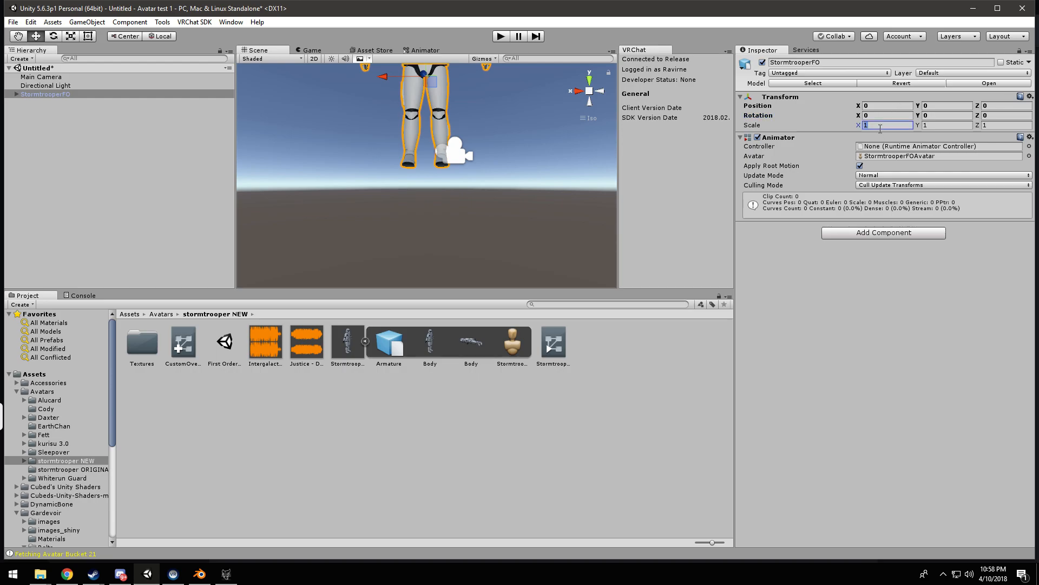
{"action": "type", "text": "0.5"}
{"action": "key", "text": "Tab"}
{"action": "type", "text": "0.5"}
{"action": "key", "text": "Tab"}
{"action": "type", "text": ".5"}
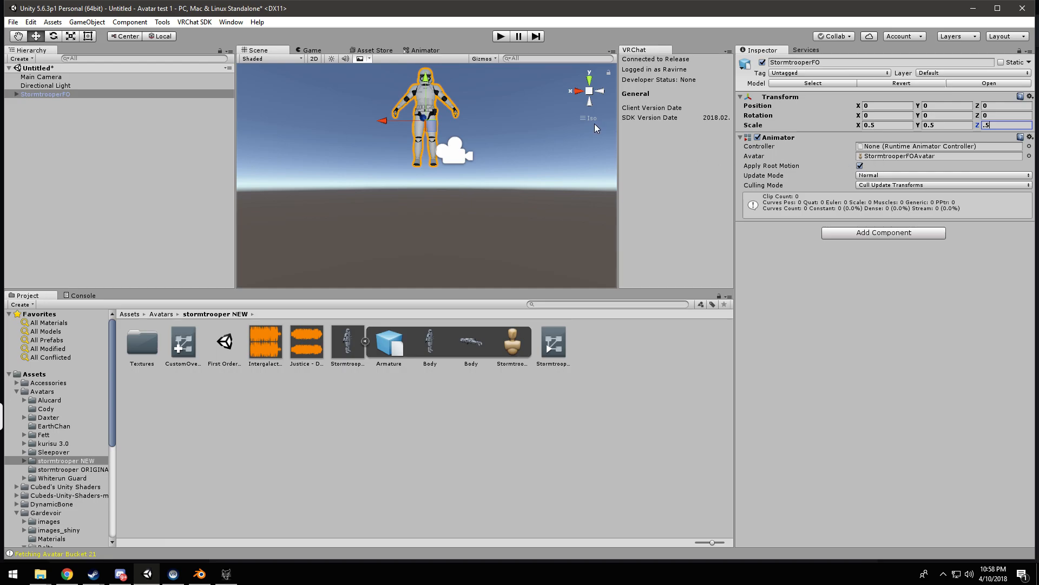
Step: Add a VRC_Avatar Descriptor component to the stormtrooper
{"action": "left_click", "coordinate": [862, 233]}
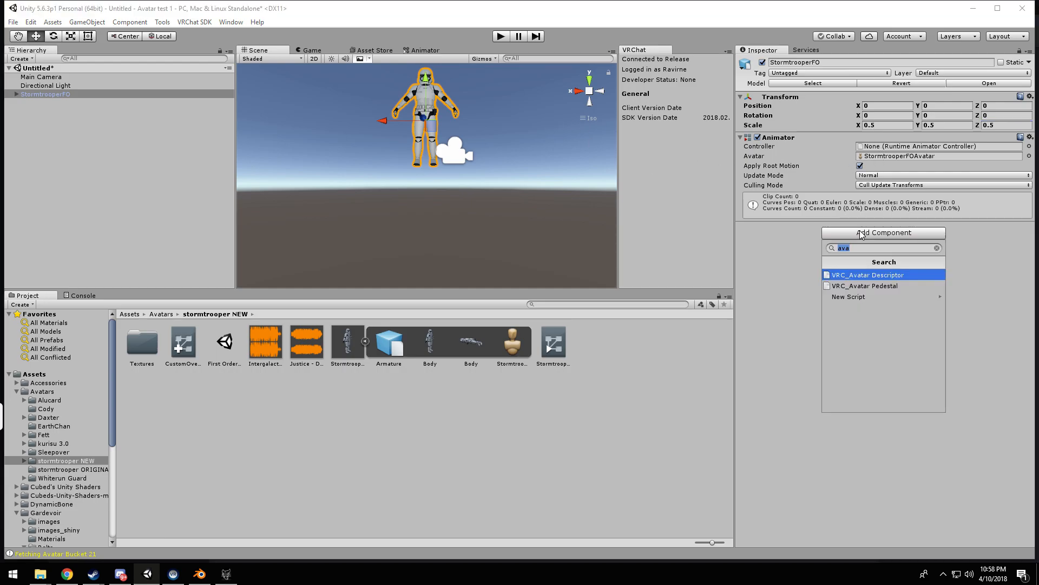
{"action": "left_click", "coordinate": [864, 276]}
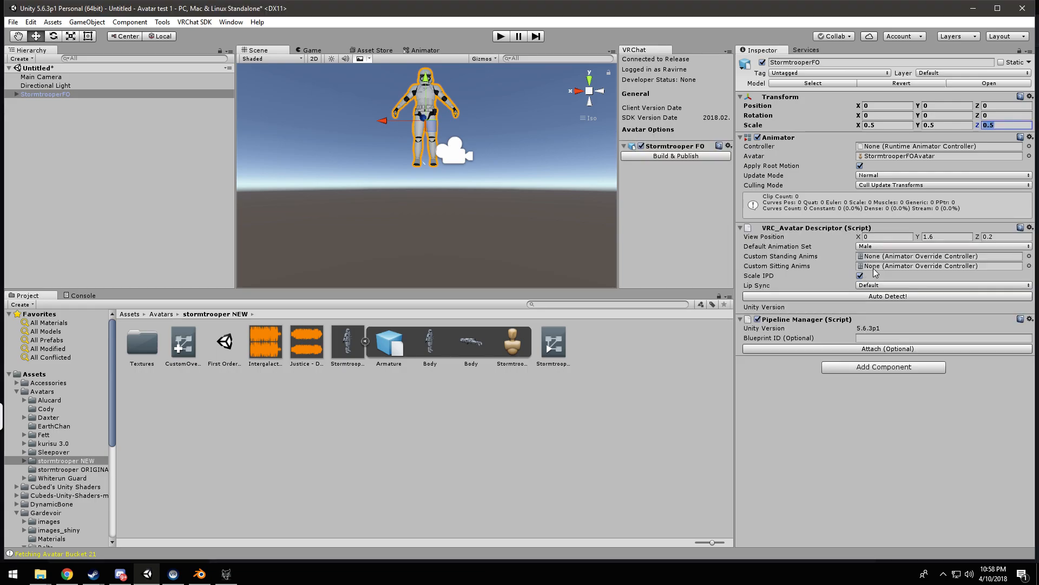
Step: Raise the avatar descriptor's view position to Y 1.94, checking the marker against the helmet from the side
{"action": "scroll", "coordinate": [464, 106], "scroll_direction": "up", "scroll_amount": 2}
{"action": "middle_click_drag", "start_coordinate": [463, 103], "coordinate": [451, 226]}
{"action": "scroll", "coordinate": [434, 199], "scroll_direction": "up", "scroll_amount": 10}
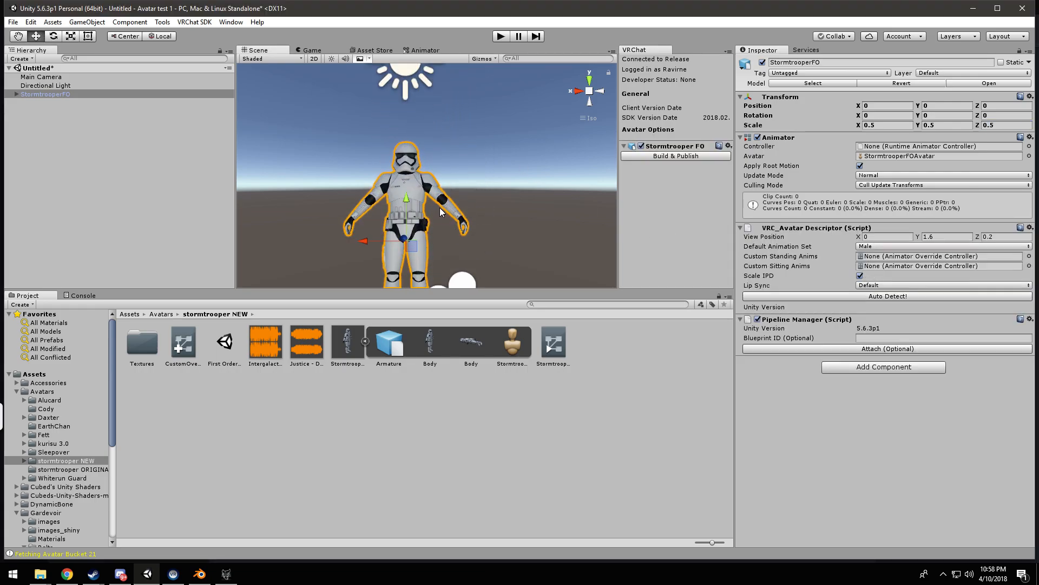
{"action": "scroll", "coordinate": [479, 201], "scroll_direction": "up", "scroll_amount": 2}
{"action": "right_click_drag", "start_coordinate": [484, 189], "coordinate": [568, 203]}
{"action": "left_click", "coordinate": [399, 182]}
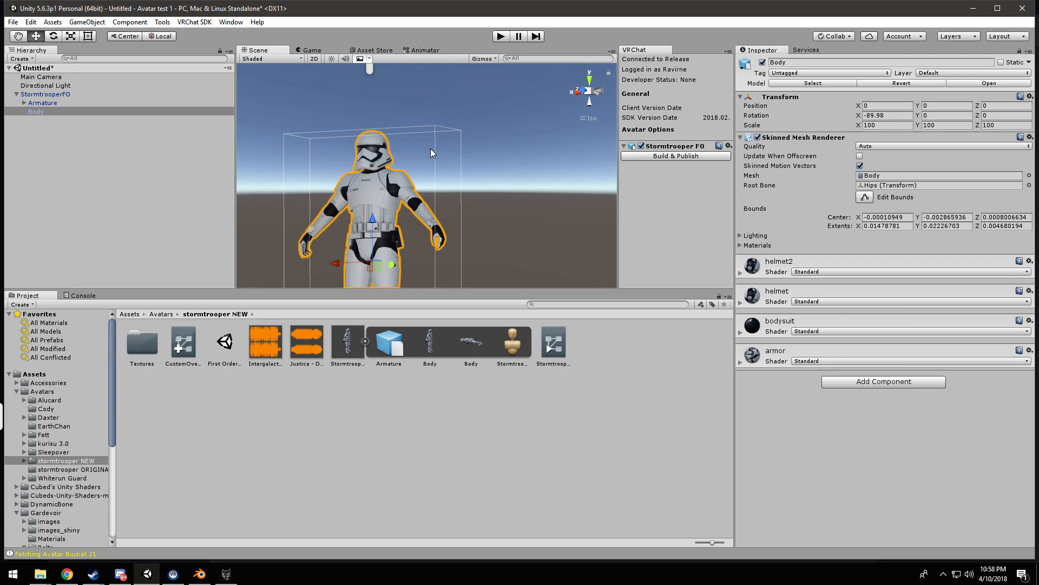
{"action": "left_click", "coordinate": [346, 204]}
{"action": "right_click_drag", "start_coordinate": [440, 125], "coordinate": [319, 160]}
{"action": "scroll", "coordinate": [330, 190], "scroll_direction": "up", "scroll_amount": 8}
{"action": "scroll", "coordinate": [407, 226], "scroll_direction": "up", "scroll_amount": 5}
{"action": "middle_click_drag", "start_coordinate": [393, 203], "coordinate": [541, 181]}
{"action": "scroll", "coordinate": [480, 190], "scroll_direction": "up", "scroll_amount": 3}
{"action": "scroll", "coordinate": [481, 187], "scroll_direction": "up", "scroll_amount": 5}
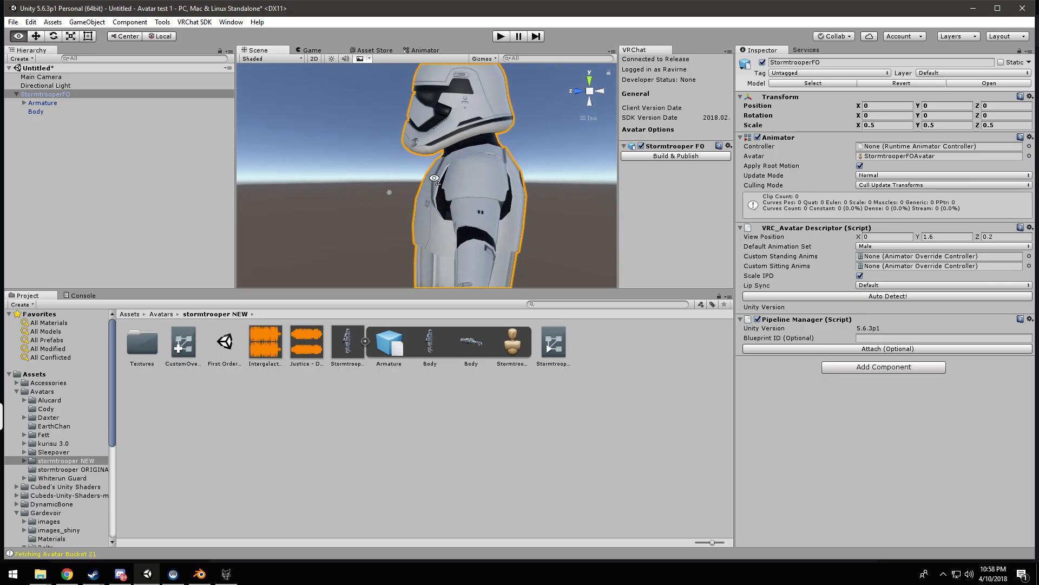
{"action": "left_click", "coordinate": [938, 237]}
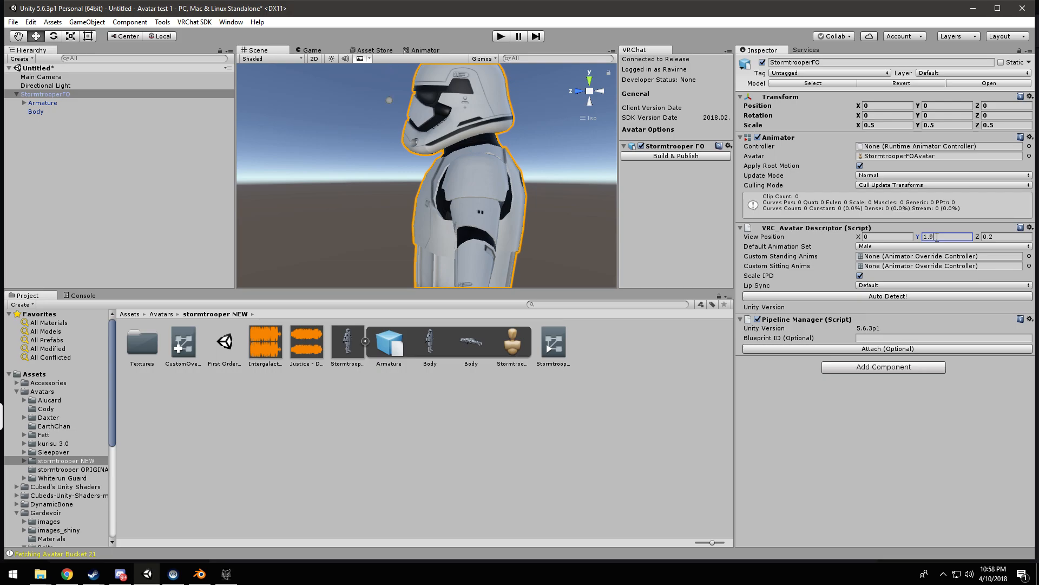
{"action": "type", "text": "5"}
{"action": "key", "text": "BackSpace"}
{"action": "type", "text": "7"}
{"action": "key", "text": "BackSpace"}
{"action": "type", "text": "4"}
Step: Set the Z value of the avatar's view position to 0.16 and check the marker from the front
{"action": "left_click", "coordinate": [998, 237]}
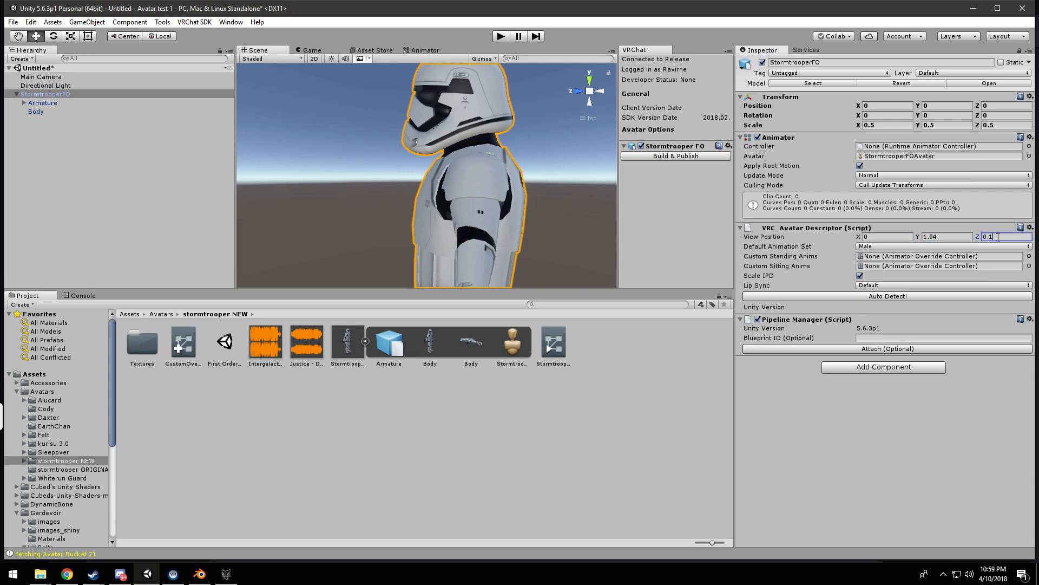
{"action": "type", "text": "5"}
{"action": "key", "text": "BackSpace"}
{"action": "type", "text": "8"}
{"action": "right_click_drag", "start_coordinate": [370, 126], "coordinate": [574, 168]}
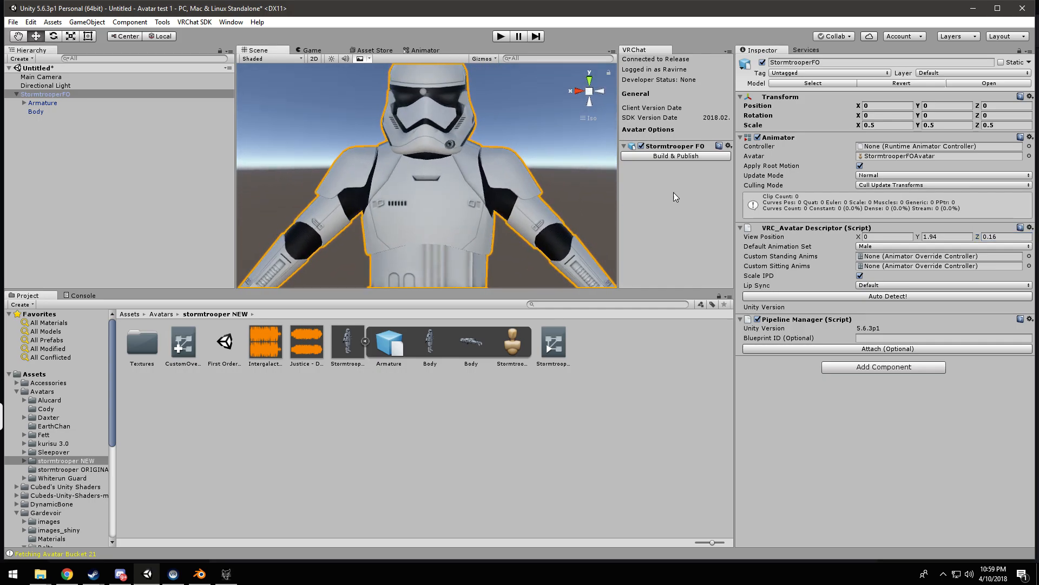
Step: Set the Y value of the avatar's view position to 1.9
{"action": "left_click", "coordinate": [943, 237]}
{"action": "left_click", "coordinate": [948, 237]}
{"action": "key", "text": "BackSpace"}
{"action": "right_click_drag", "start_coordinate": [514, 189], "coordinate": [563, 209]}
{"action": "scroll", "coordinate": [407, 183], "scroll_direction": "down", "scroll_amount": 10}
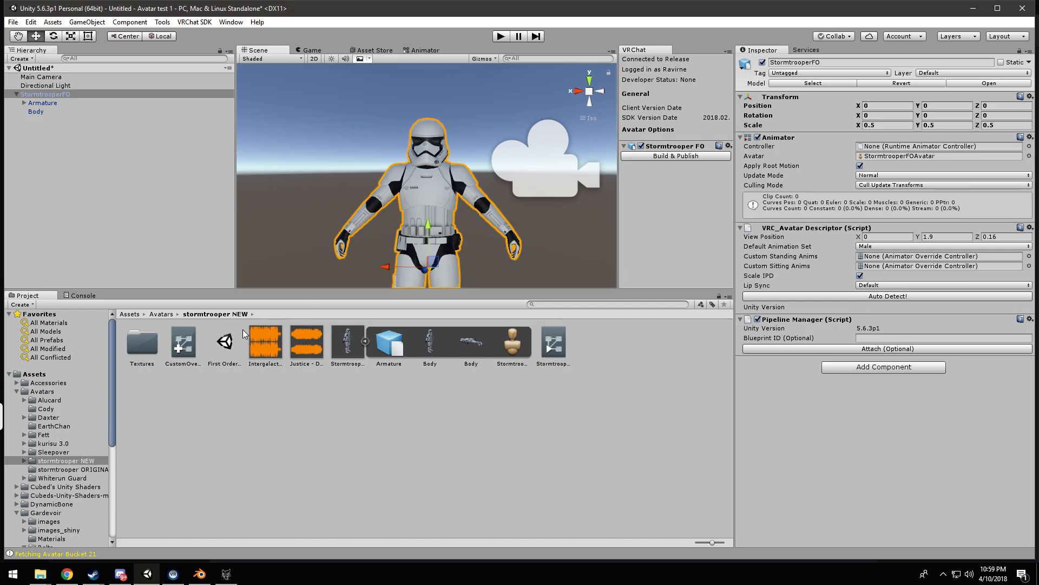
Step: Collapse the Avatars and Gardevoir folders in the project and open the Earth folder under Accessories
{"action": "scroll", "coordinate": [61, 430], "scroll_direction": "down", "scroll_amount": 3}
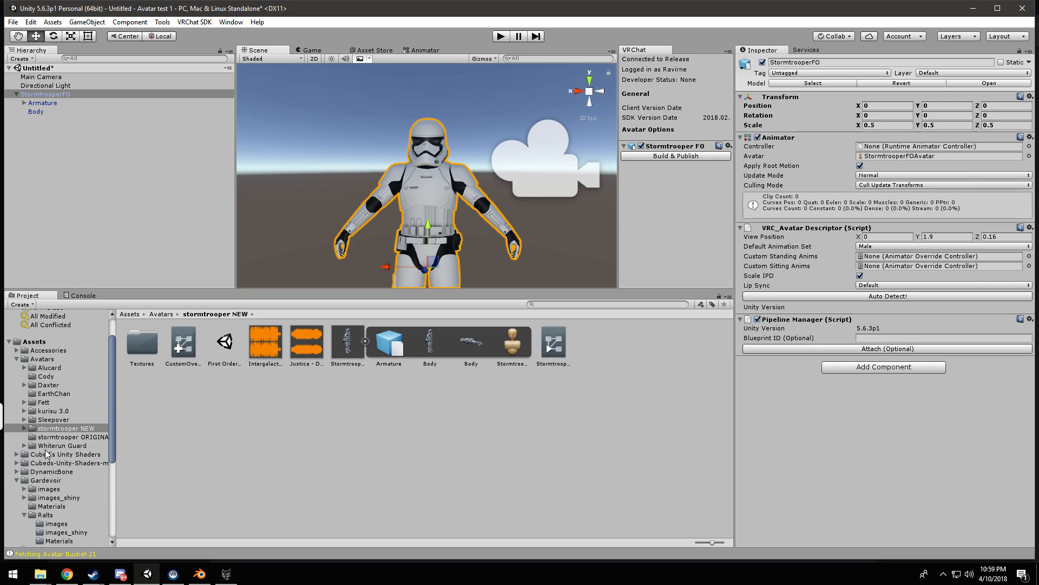
{"action": "scroll", "coordinate": [49, 460], "scroll_direction": "down", "scroll_amount": 3}
{"action": "scroll", "coordinate": [56, 474], "scroll_direction": "down", "scroll_amount": 9}
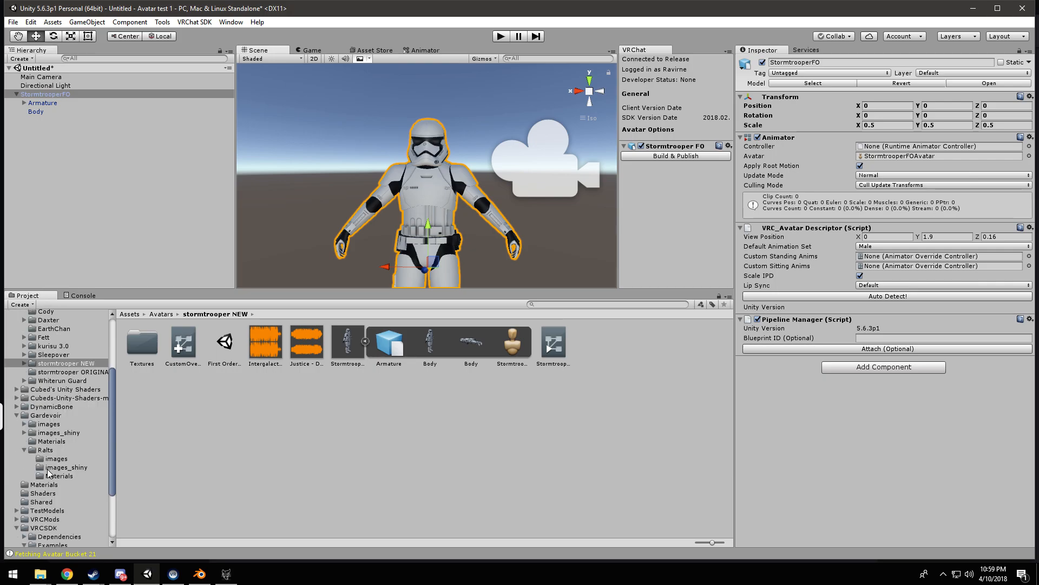
{"action": "scroll", "coordinate": [59, 474], "scroll_direction": "up", "scroll_amount": 15}
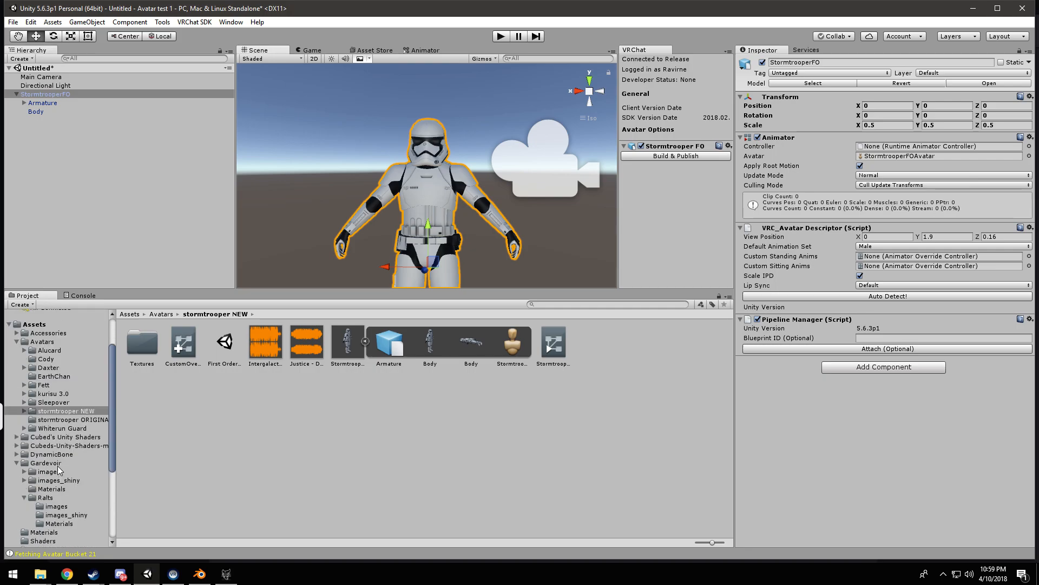
{"action": "left_click", "coordinate": [17, 391]}
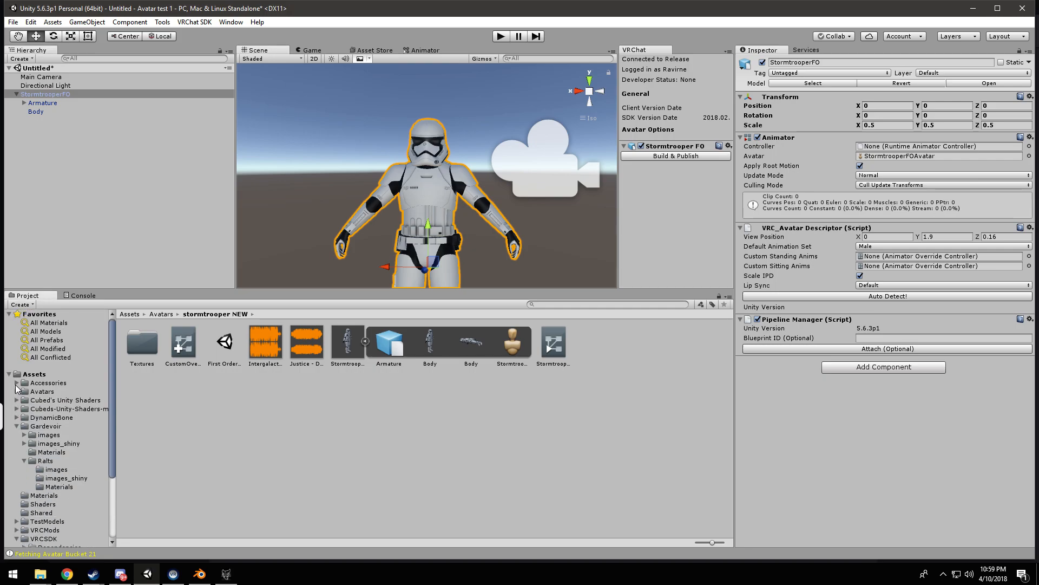
{"action": "left_click", "coordinate": [17, 426]}
{"action": "left_click", "coordinate": [17, 383]}
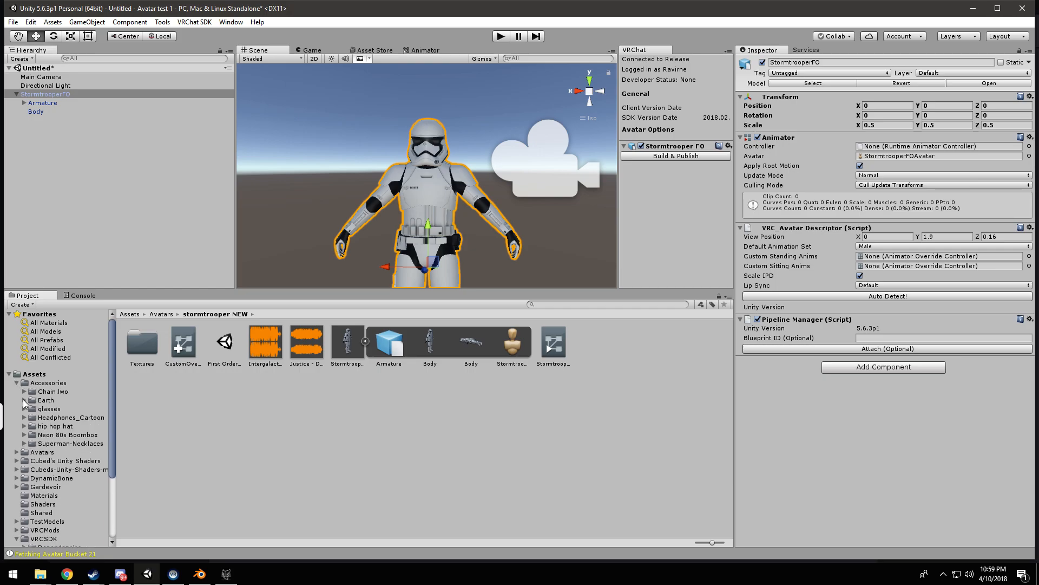
{"action": "left_click", "coordinate": [25, 400]}
{"action": "left_click", "coordinate": [46, 401]}
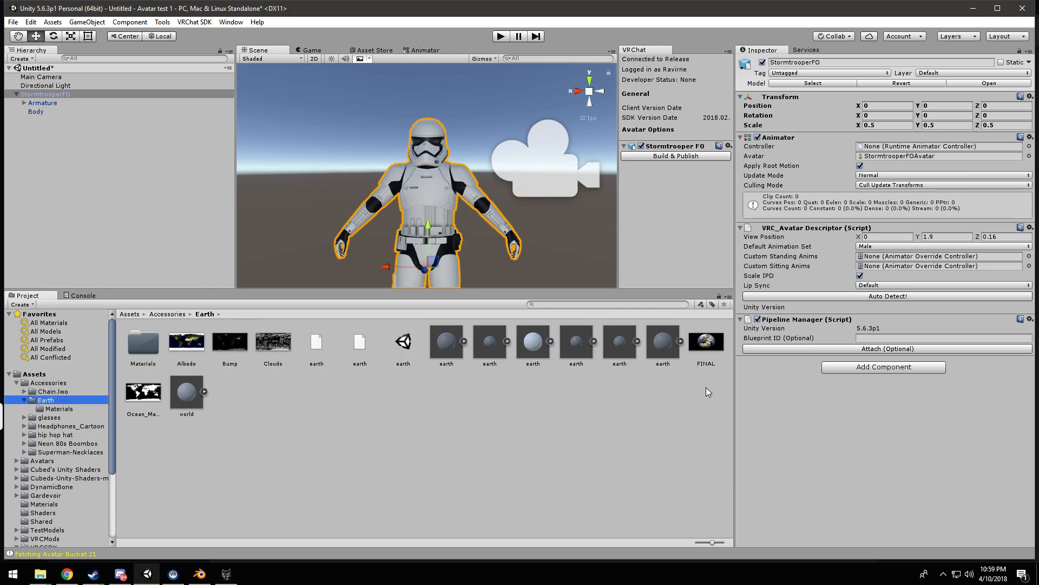
Step: Place the world model from the Earth folder into the scene beside the stormtrooper and apply the Albedo texture to it
{"action": "left_click", "coordinate": [663, 346]}
{"action": "left_click", "coordinate": [702, 343]}
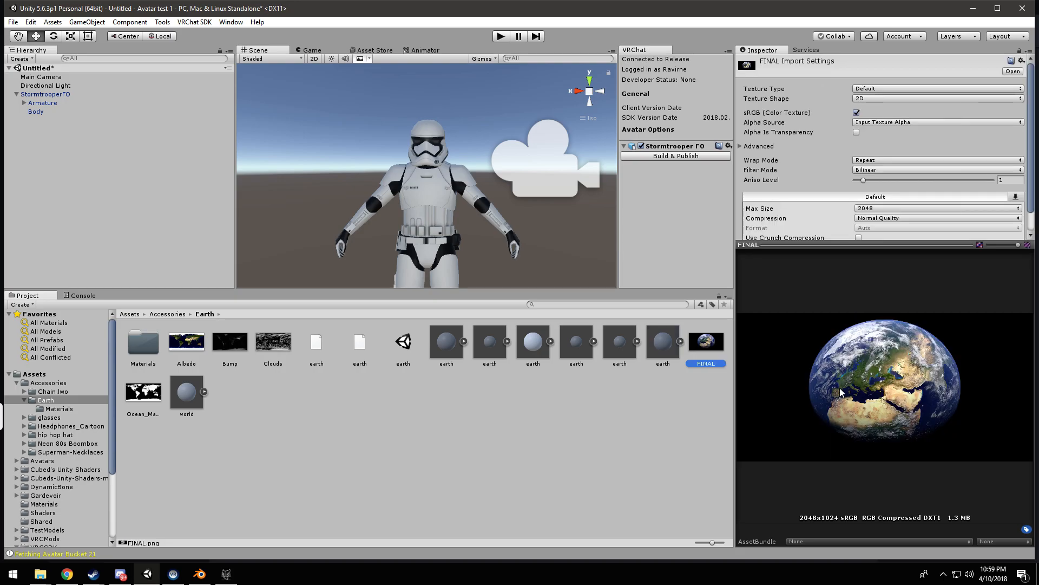
{"action": "left_click", "coordinate": [659, 347]}
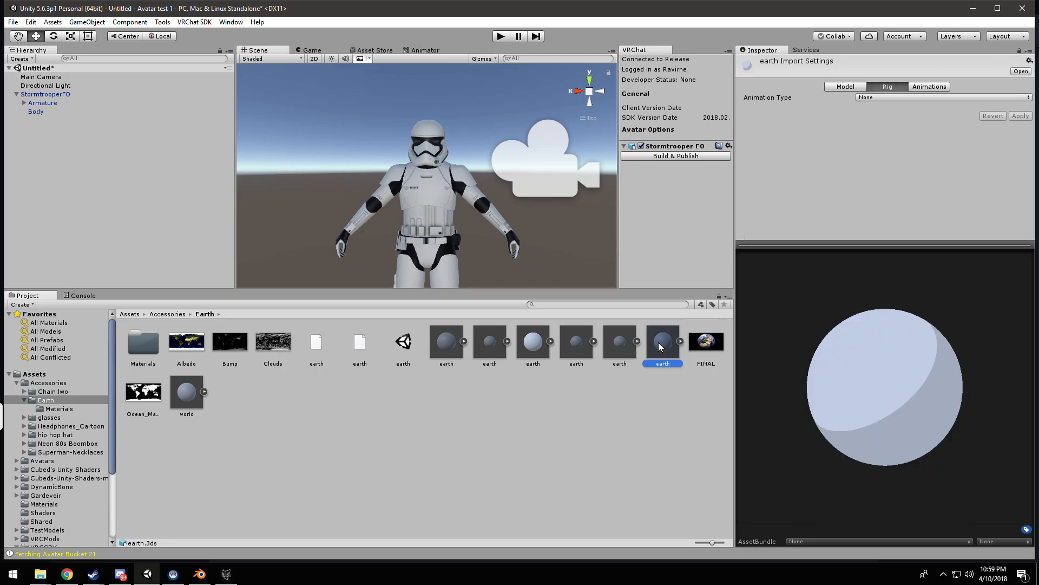
{"action": "left_click", "coordinate": [181, 400]}
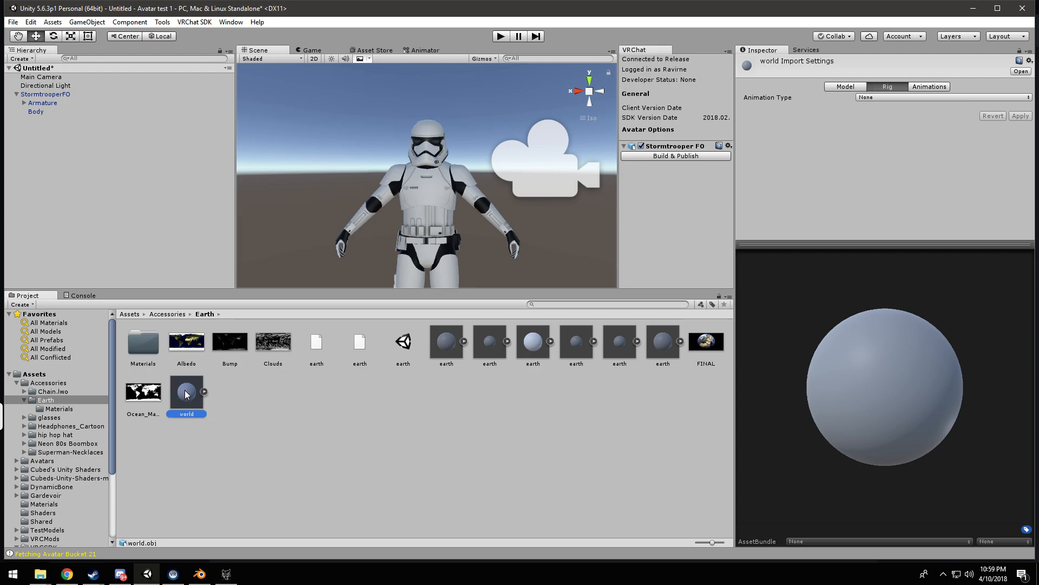
{"action": "left_click_drag", "start_coordinate": [186, 401], "coordinate": [320, 181]}
{"action": "left_click_drag", "start_coordinate": [192, 344], "coordinate": [319, 239]}
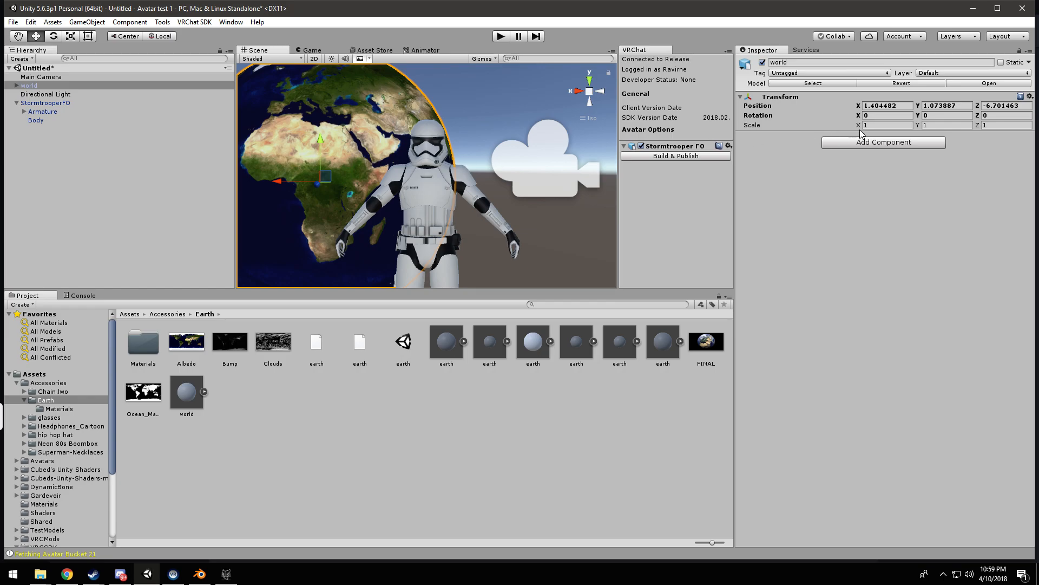
Step: Scale the world model to 0.1 on the X, Y and Z axes
{"action": "left_click", "coordinate": [882, 125]}
{"action": "type", "text": ".1"}
{"action": "key", "text": "Tab"}
{"action": "type", "text": ".1"}
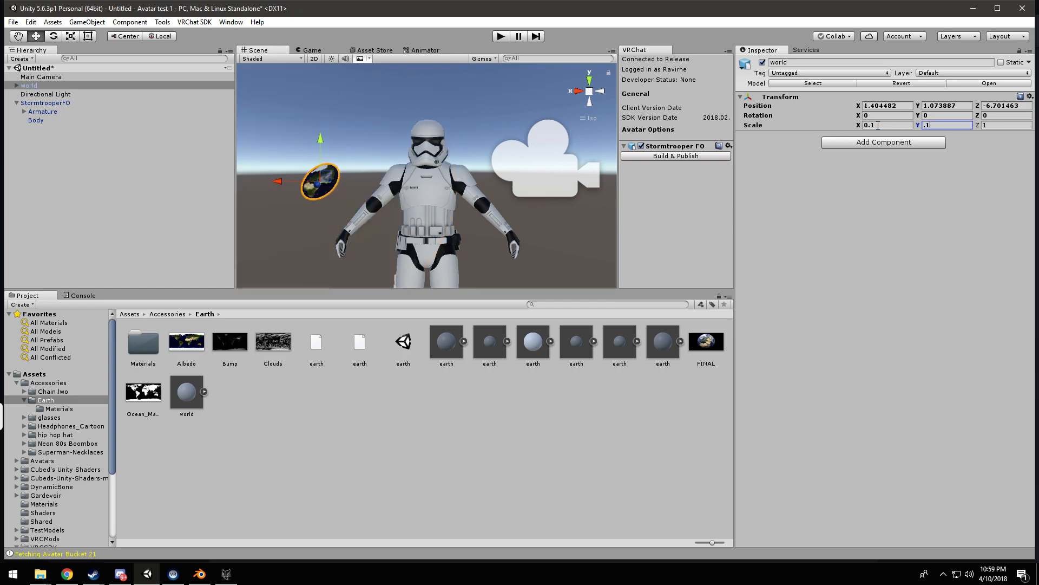
{"action": "key", "text": "Tab"}
{"action": "type", "text": ".1"}
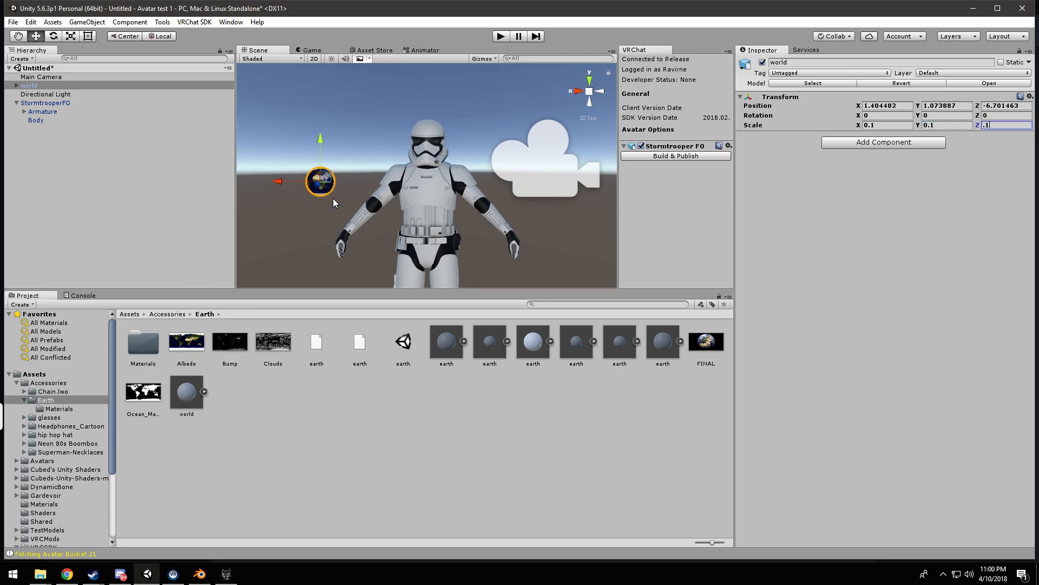
Step: Set the world model's position to 0 on the X, Y and Z axes
{"action": "scroll", "coordinate": [336, 206], "scroll_direction": "up", "scroll_amount": 2}
{"action": "middle_click_drag", "start_coordinate": [320, 207], "coordinate": [401, 177]}
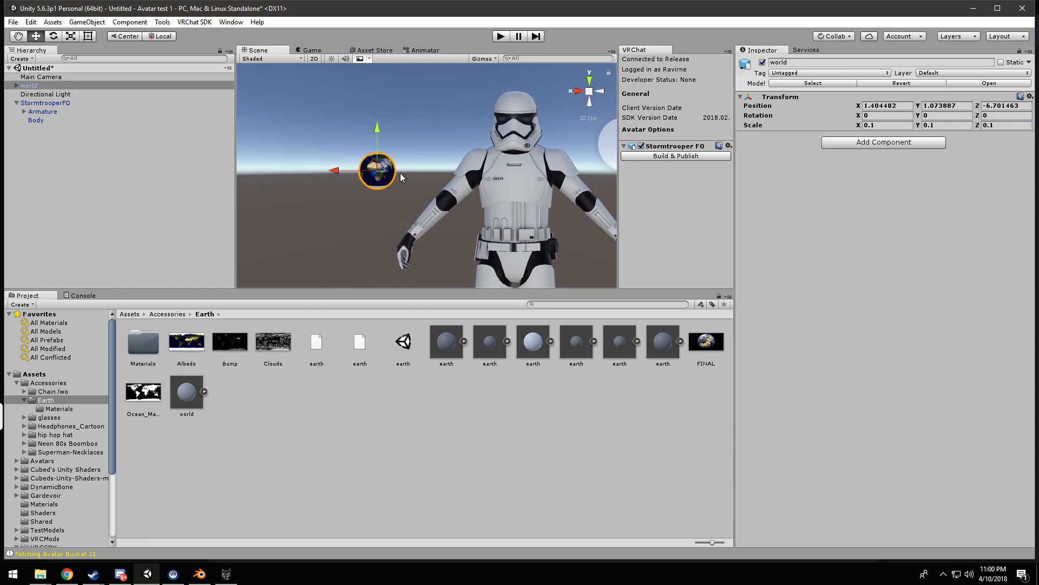
{"action": "left_click", "coordinate": [878, 106]}
{"action": "type", "text": "0"}
{"action": "key", "text": "Tab"}
{"action": "type", "text": "0"}
{"action": "key", "text": "Tab"}
{"action": "type", "text": "0"}
{"action": "key", "text": "Tab"}
Step: Move the globe up and sideways to the stormtrooper's right hand, at about X 0.57, Y 1.171
{"action": "scroll", "coordinate": [463, 197], "scroll_direction": "down", "scroll_amount": 6}
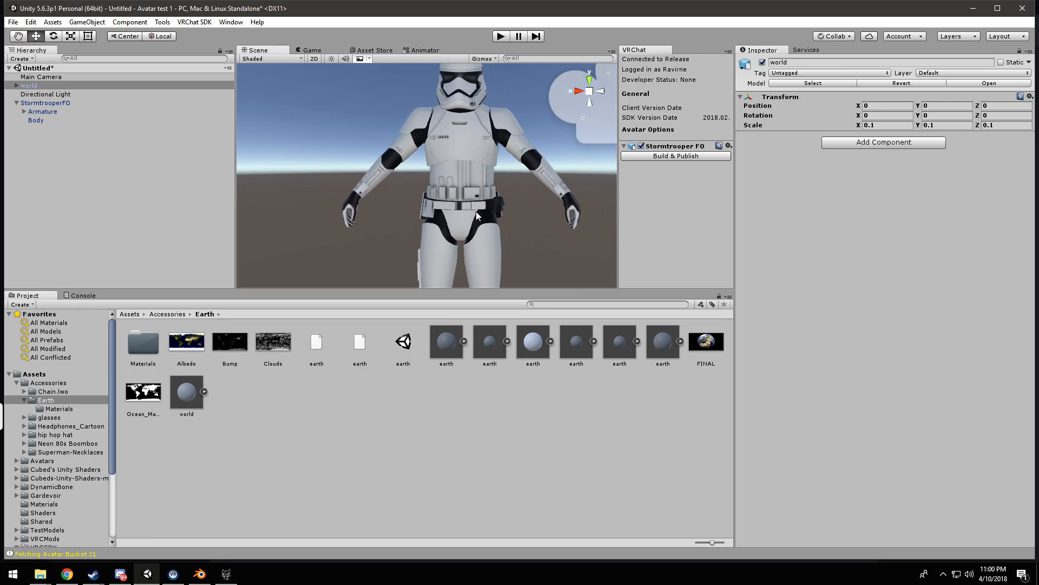
{"action": "left_click_drag", "start_coordinate": [442, 188], "coordinate": [439, 147]}
{"action": "left_click_drag", "start_coordinate": [400, 187], "coordinate": [364, 189]}
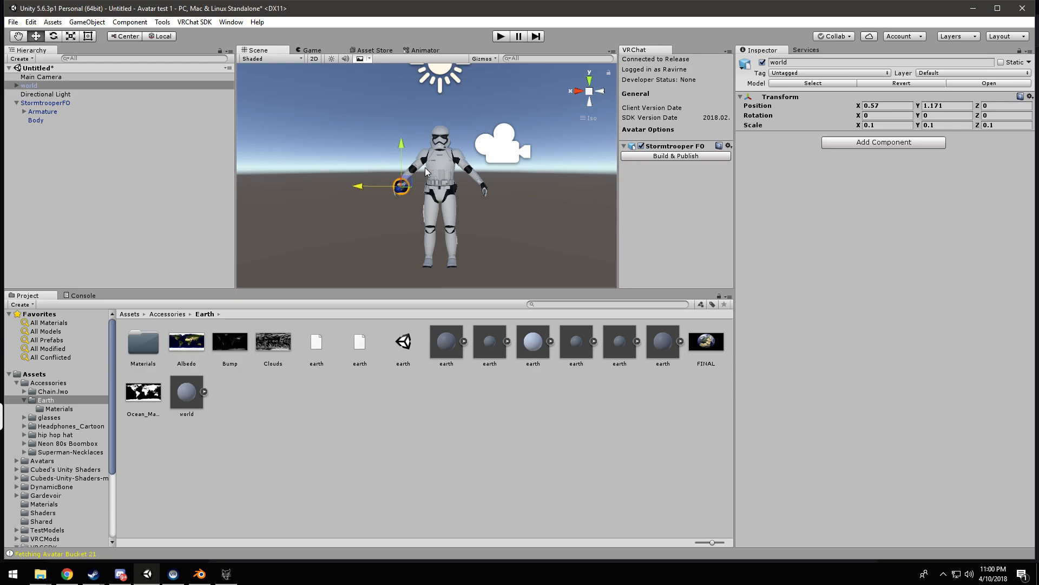
Step: Lower the globe to about Y 1.088 and shift it to about Z -0.043 to line it up with the hand
{"action": "scroll", "coordinate": [399, 213], "scroll_direction": "up", "scroll_amount": 5}
{"action": "scroll", "coordinate": [398, 213], "scroll_direction": "up", "scroll_amount": 3}
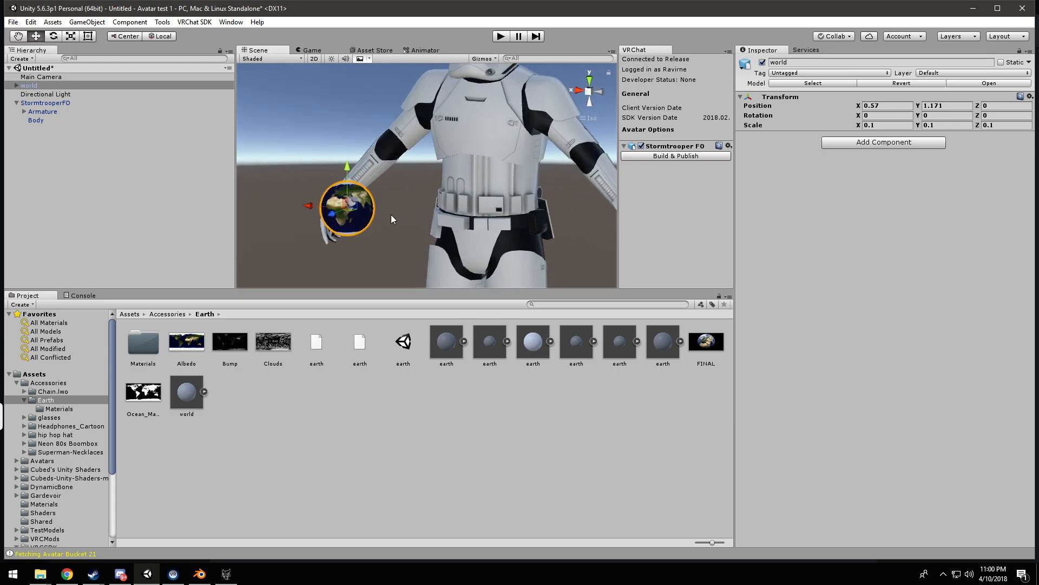
{"action": "left_click_drag", "start_coordinate": [388, 215], "coordinate": [527, 217], "text": "alt"}
{"action": "left_click_drag", "start_coordinate": [368, 159], "coordinate": [368, 182]}
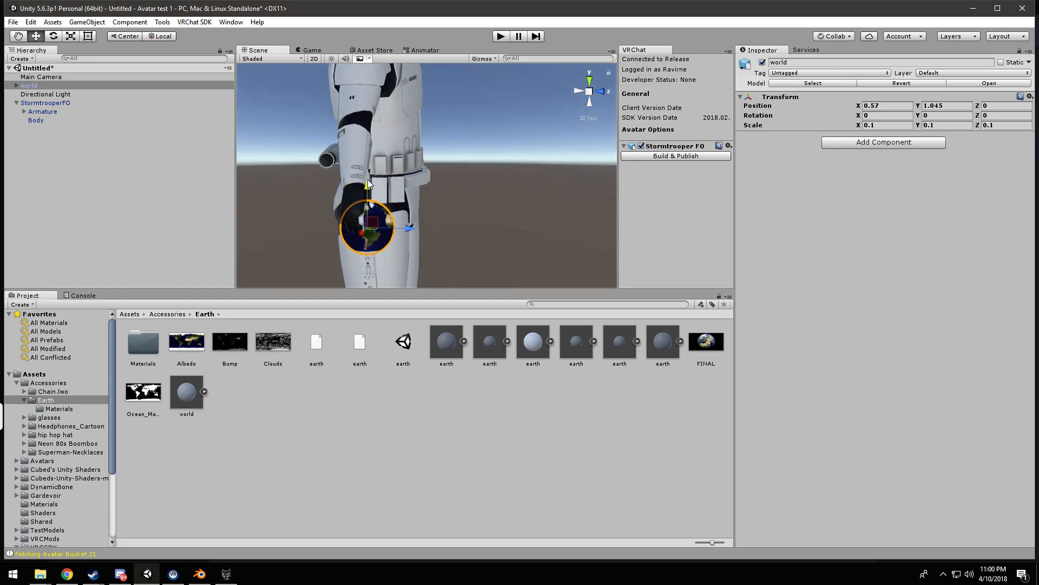
{"action": "left_click_drag", "start_coordinate": [410, 222], "coordinate": [154, 182]}
Step: Shift the globe to about X 0.587 and offset its default mesh to X -0.2 to fit the stormtrooper's palm
{"action": "right_click_drag", "start_coordinate": [391, 230], "coordinate": [419, 262]}
{"action": "scroll", "coordinate": [390, 246], "scroll_direction": "up", "scroll_amount": 5}
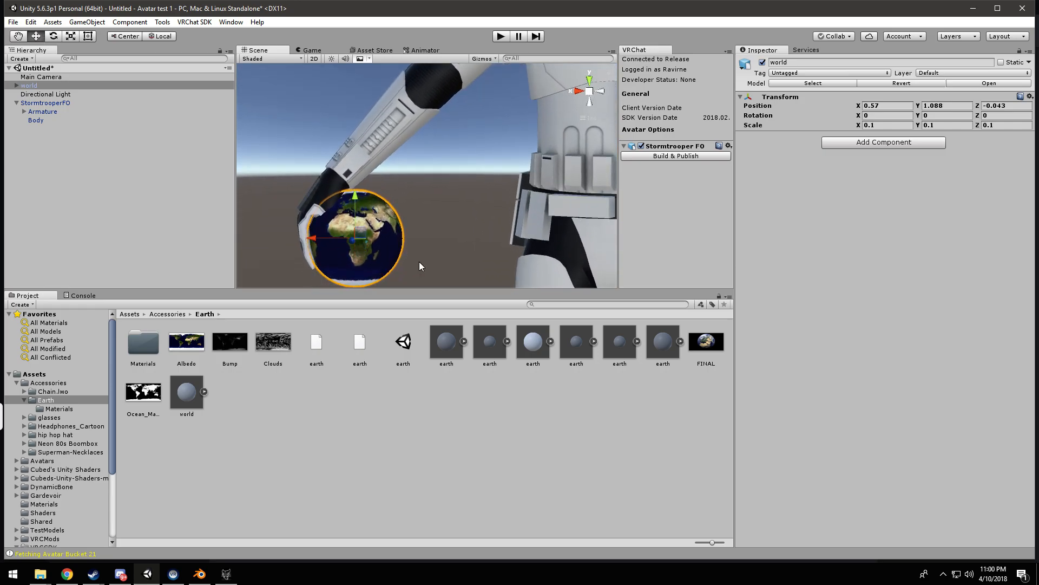
{"action": "key", "text": "f"}
{"action": "mouse_move", "coordinate": [353, 176]}
{"action": "left_mouse_down"}
{"action": "mouse_move", "coordinate": [370, 181]}
{"action": "mouse_move", "coordinate": [357, 194]}
{"action": "left_mouse_up"}
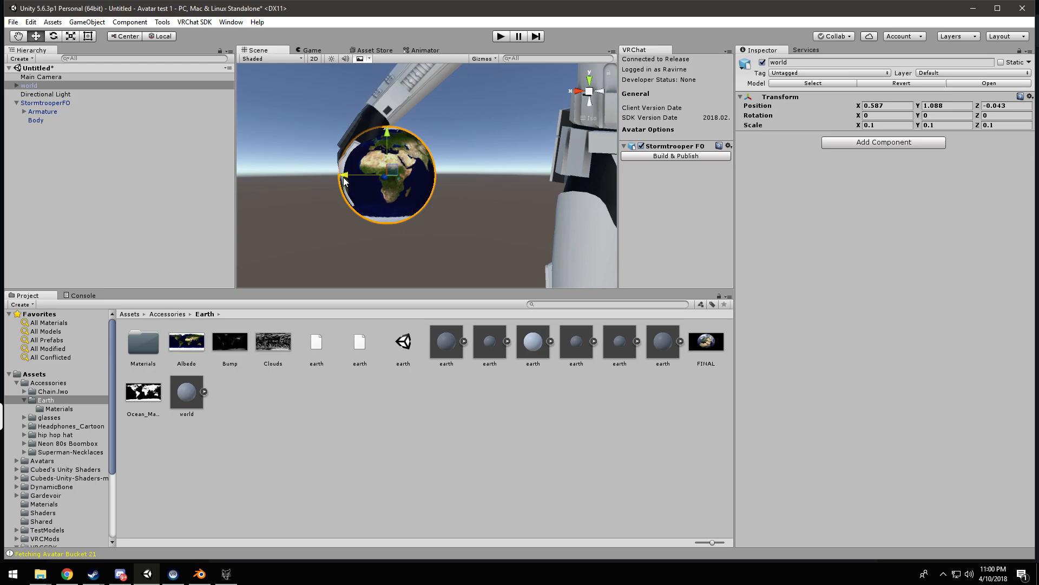
{"action": "left_click", "coordinate": [348, 182]}
{"action": "left_click_drag", "start_coordinate": [346, 177], "coordinate": [354, 181]}
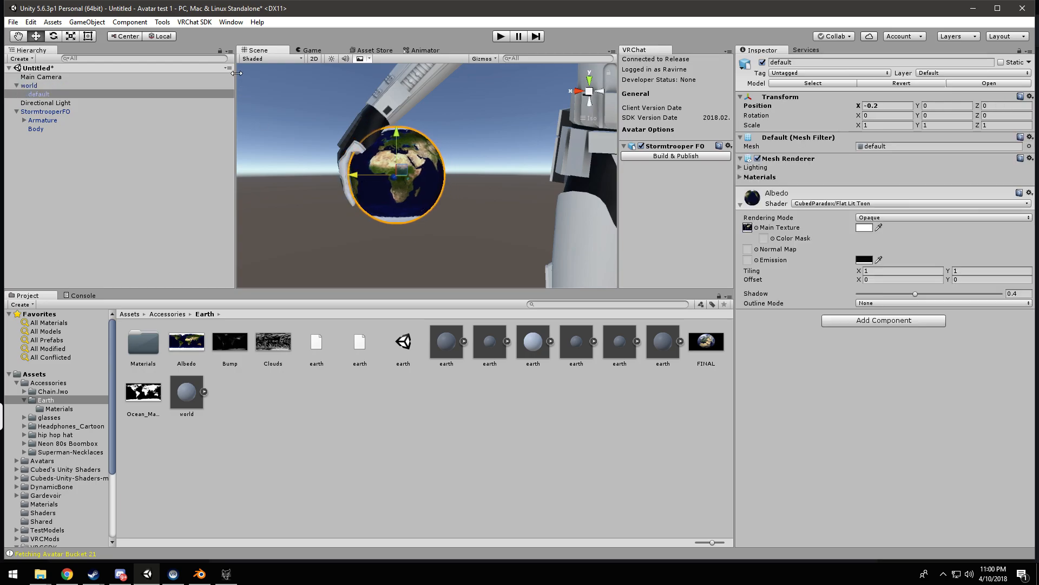
Step: Try scaling the globe's default mesh to about 1.025 on the Y axis, and undo the change
{"action": "left_click", "coordinate": [54, 36]}
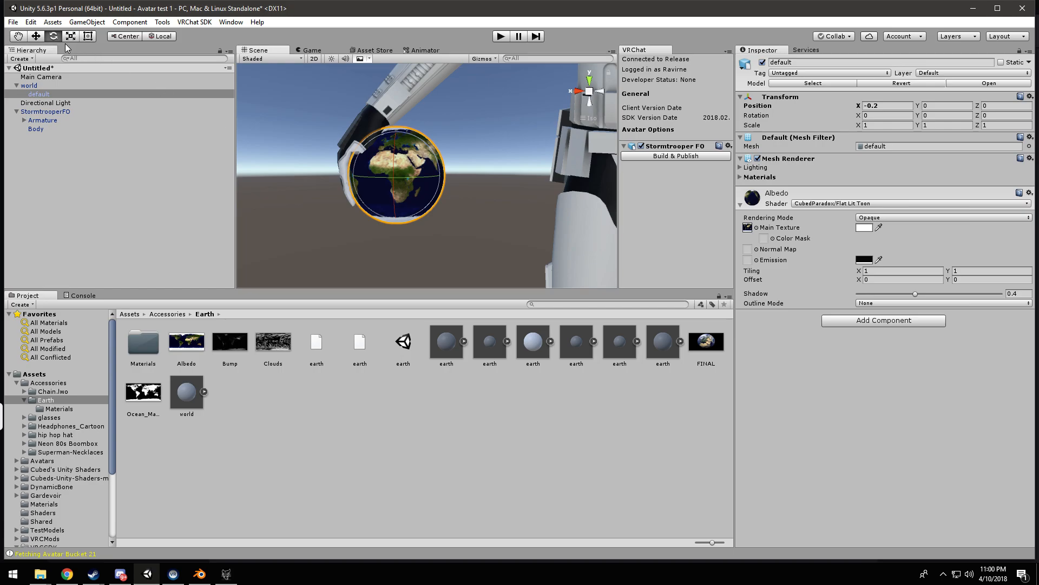
{"action": "left_click", "coordinate": [38, 37]}
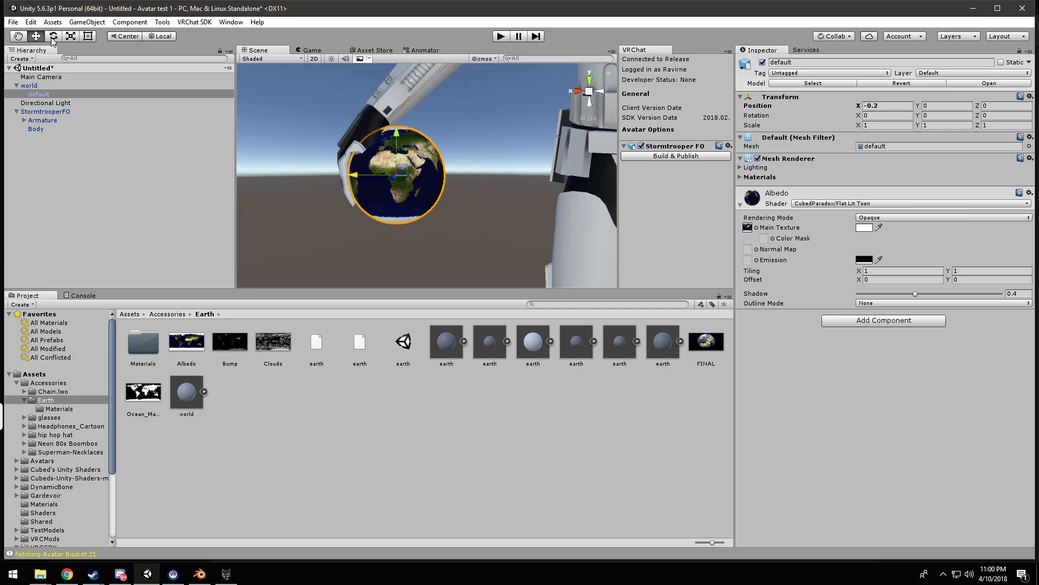
{"action": "left_click", "coordinate": [53, 37]}
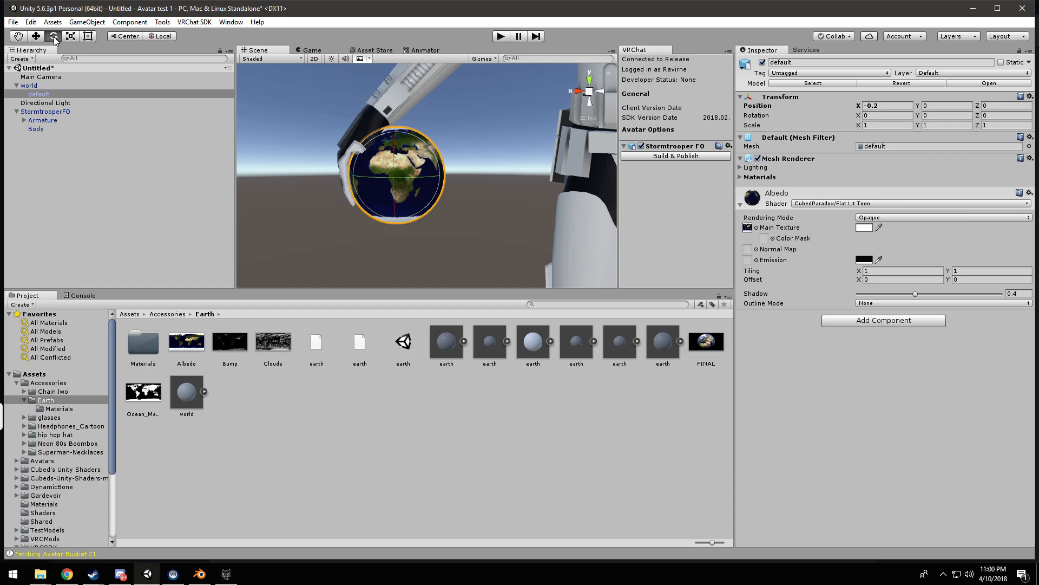
{"action": "left_click", "coordinate": [70, 37]}
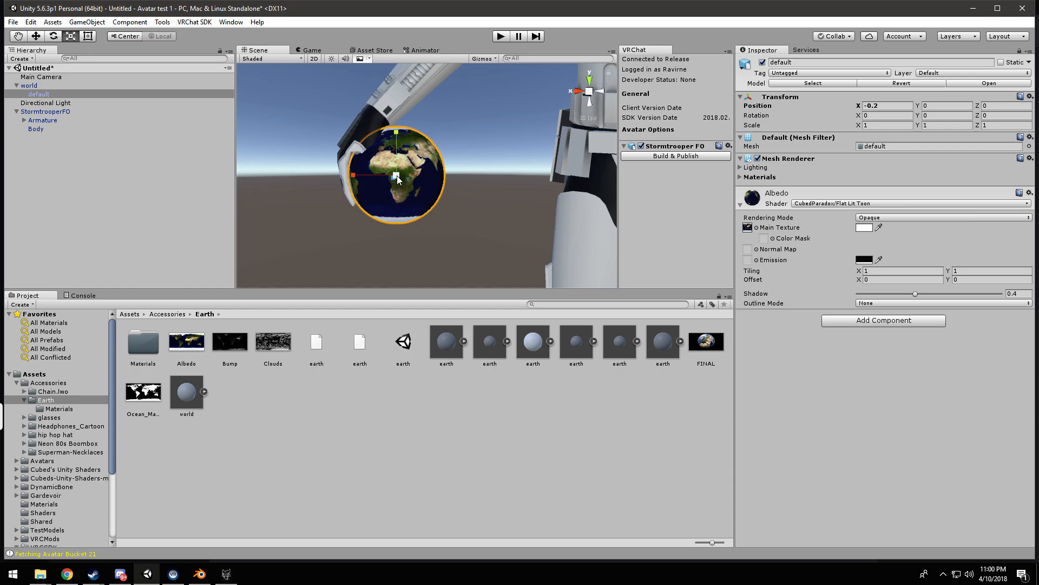
{"action": "left_click_drag", "start_coordinate": [397, 132], "coordinate": [397, 131]}
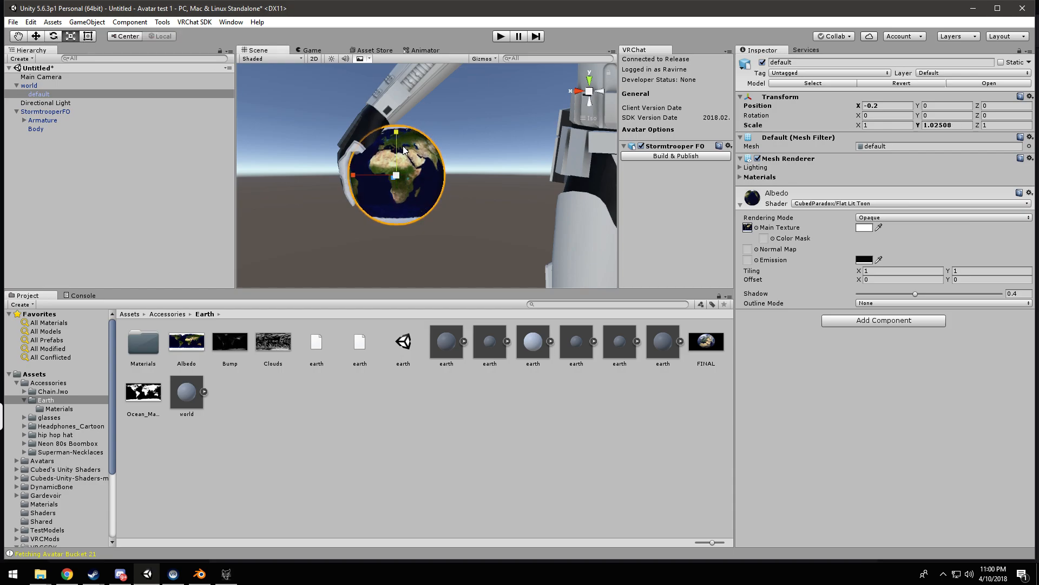
{"action": "key", "text": "ctrl+z"}
Step: Rotate the globe's default mesh to about 117 degrees on the Z axis
{"action": "left_click", "coordinate": [53, 36]}
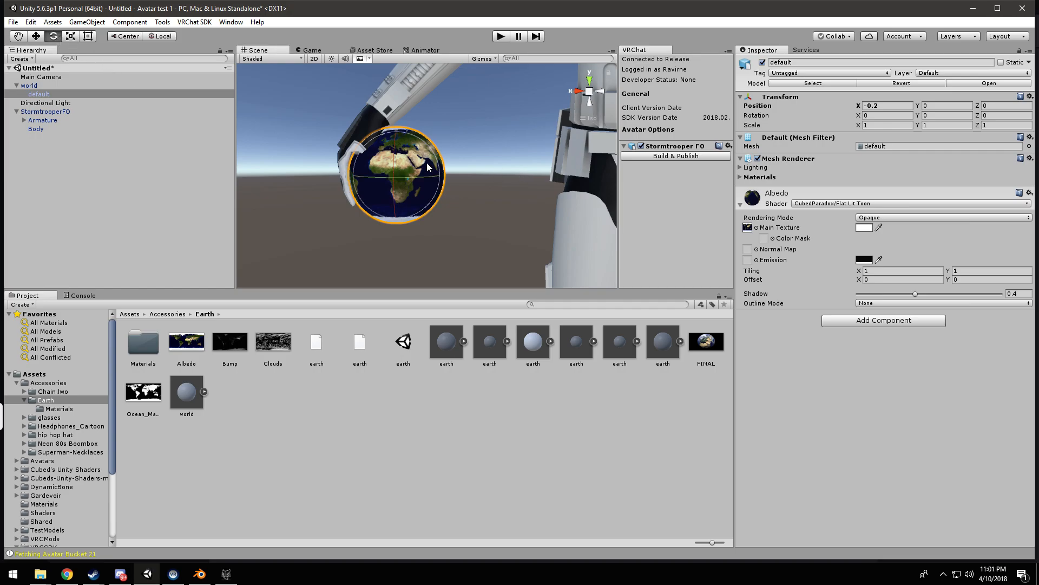
{"action": "left_click_drag", "start_coordinate": [428, 145], "coordinate": [438, 190]}
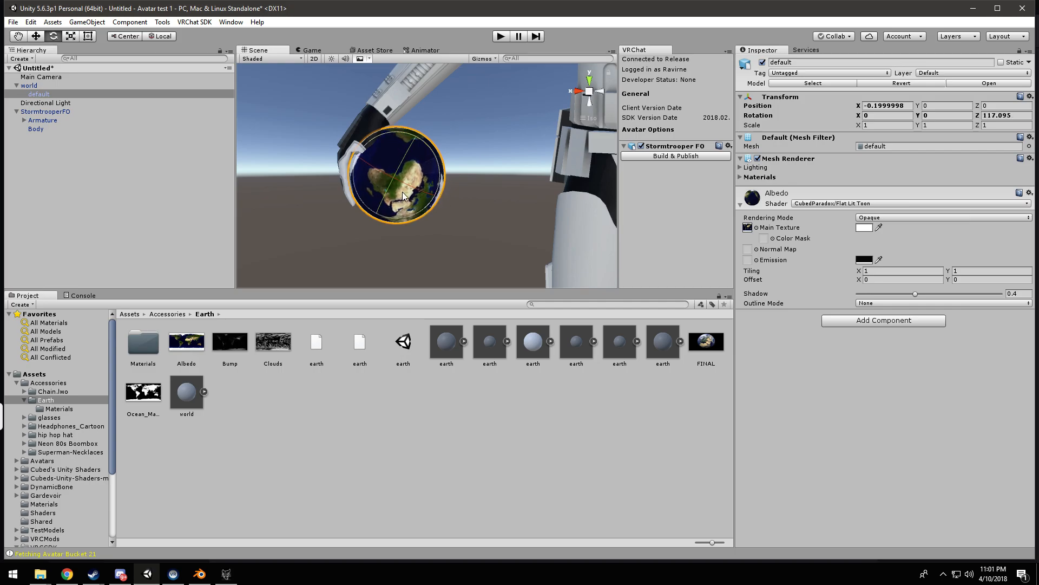
{"action": "left_click_drag", "start_coordinate": [433, 214], "coordinate": [362, 223], "text": "alt"}
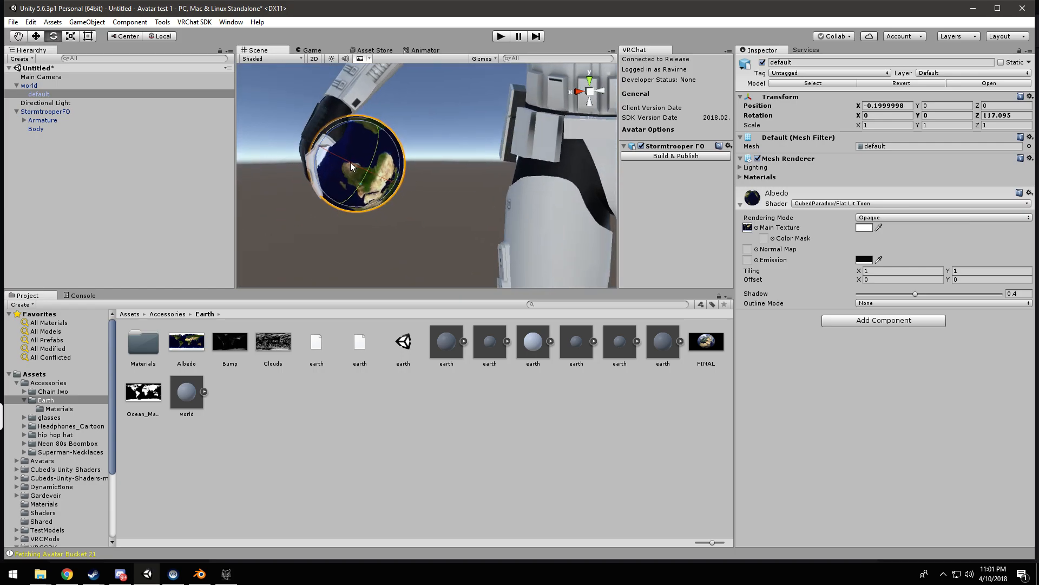
Step: Expand the StormtrooperFO armature and select the whole avatar with the Move tool
{"action": "left_click", "coordinate": [24, 120]}
{"action": "scroll", "coordinate": [381, 153], "scroll_direction": "down", "scroll_amount": 10}
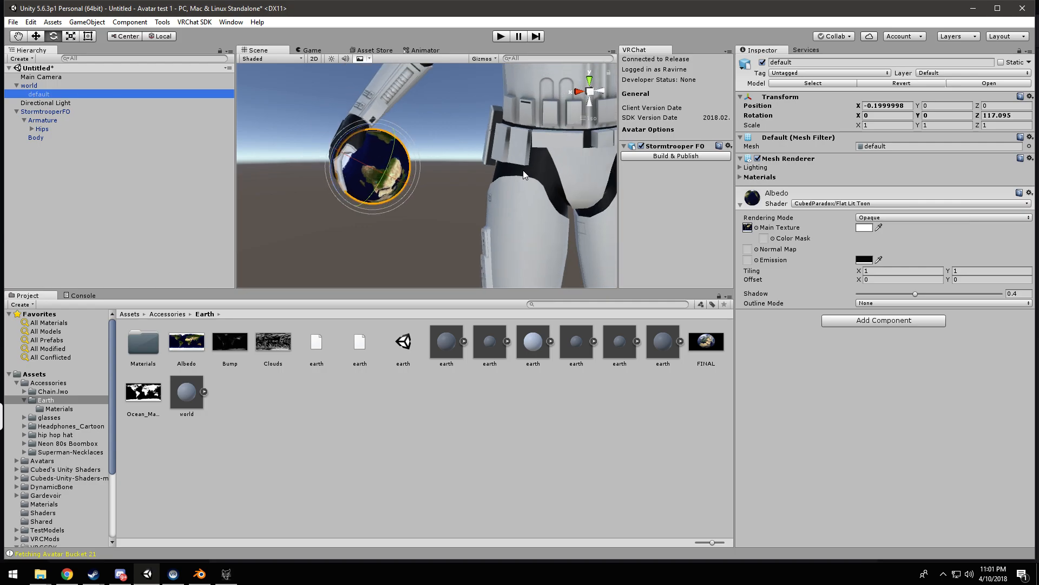
{"action": "left_click_drag", "start_coordinate": [545, 185], "coordinate": [526, 179], "text": "alt"}
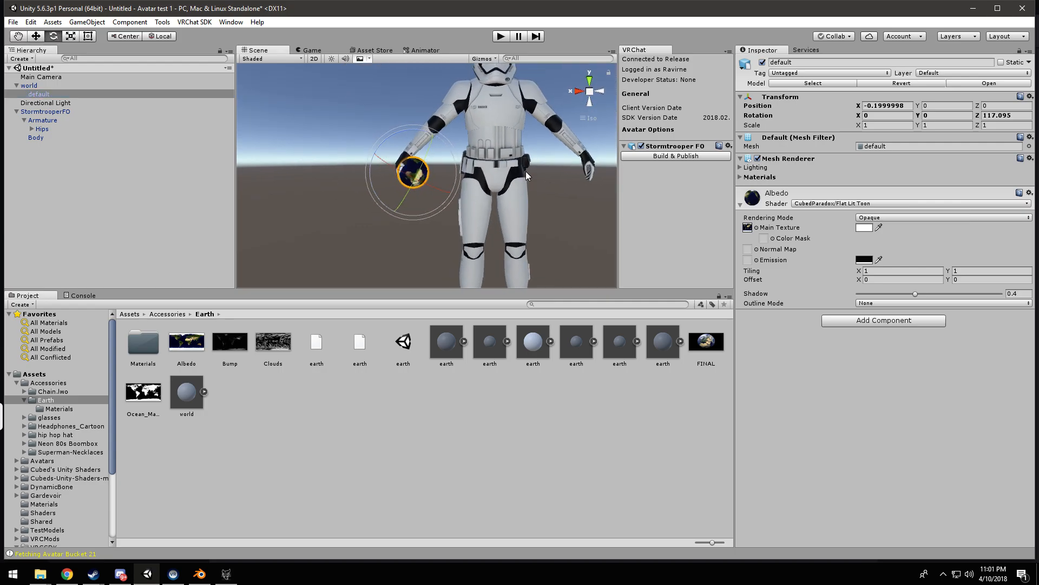
{"action": "left_click", "coordinate": [503, 119]}
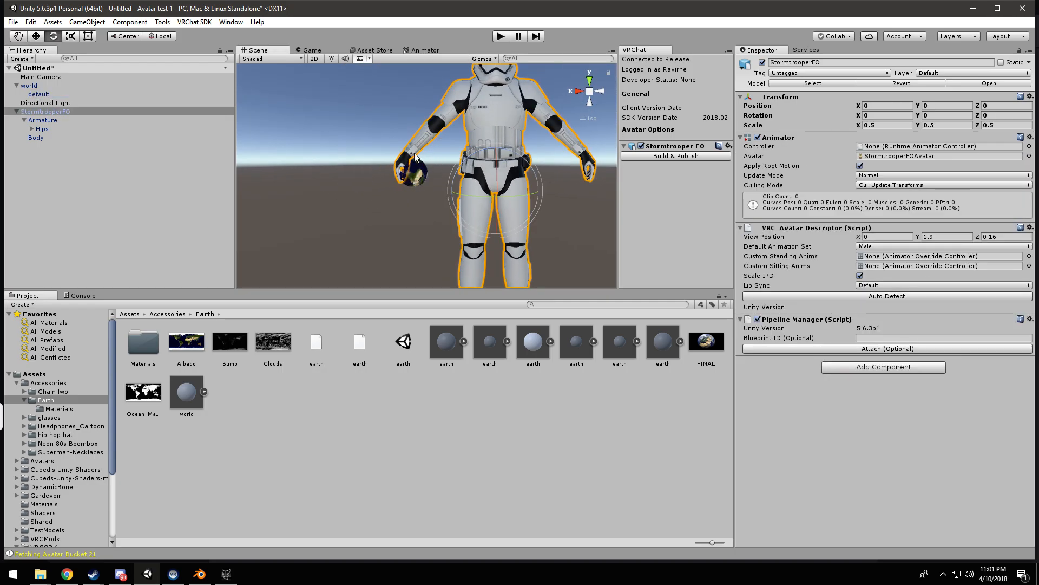
{"action": "left_click", "coordinate": [36, 37]}
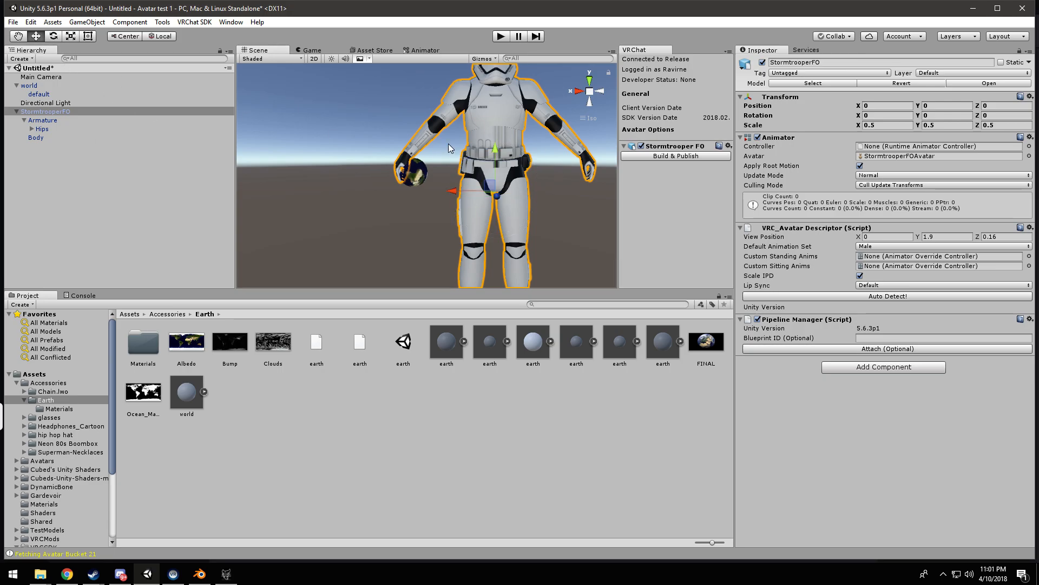
Step: Expand the bones from Hips through Spine, Chest, Right shoulder, Right arm and Right elbow, and select the Right wrist bone
{"action": "left_click", "coordinate": [41, 130]}
{"action": "left_click", "coordinate": [30, 128]}
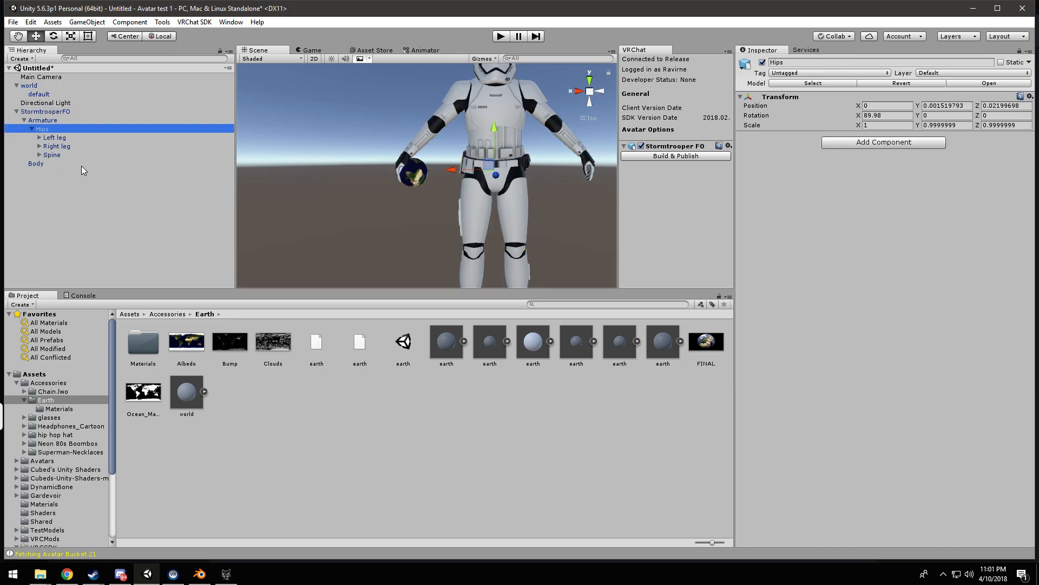
{"action": "left_click", "coordinate": [39, 155]}
{"action": "left_click", "coordinate": [46, 163]}
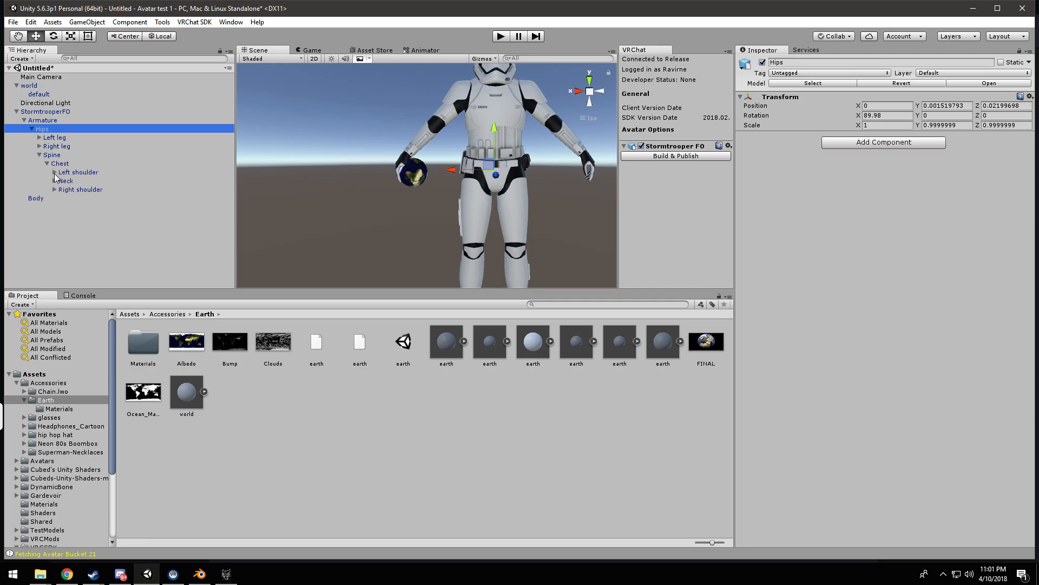
{"action": "left_click", "coordinate": [55, 190]}
{"action": "left_click", "coordinate": [62, 198]}
{"action": "left_click", "coordinate": [70, 207]}
{"action": "left_click", "coordinate": [77, 215]}
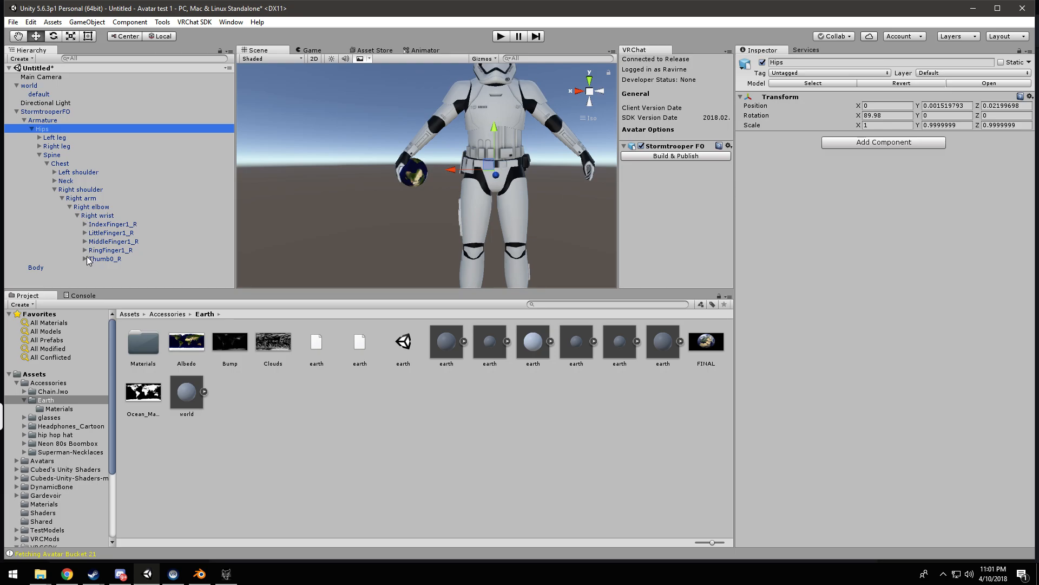
{"action": "left_click", "coordinate": [109, 216]}
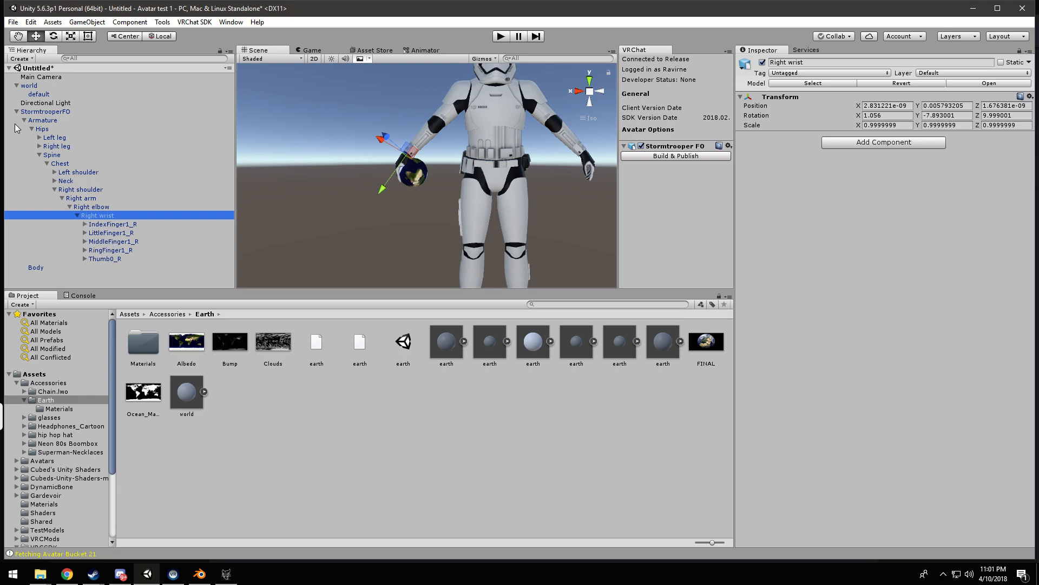
Step: Collapse the world object and parent it to the stormtrooper's Right wrist bone
{"action": "left_click", "coordinate": [31, 87]}
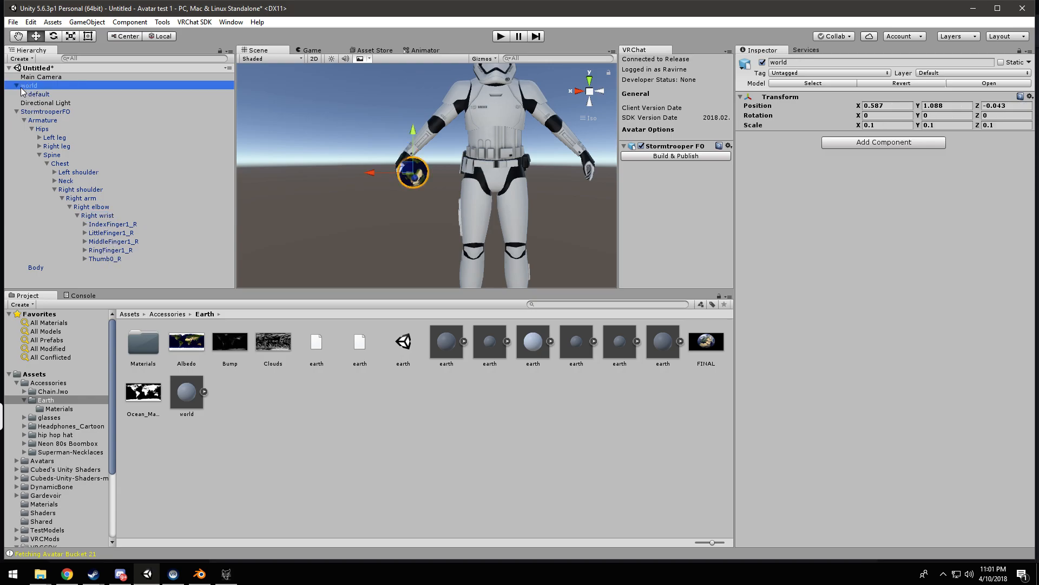
{"action": "left_click", "coordinate": [16, 86]}
{"action": "left_click_drag", "start_coordinate": [28, 86], "coordinate": [100, 212]}
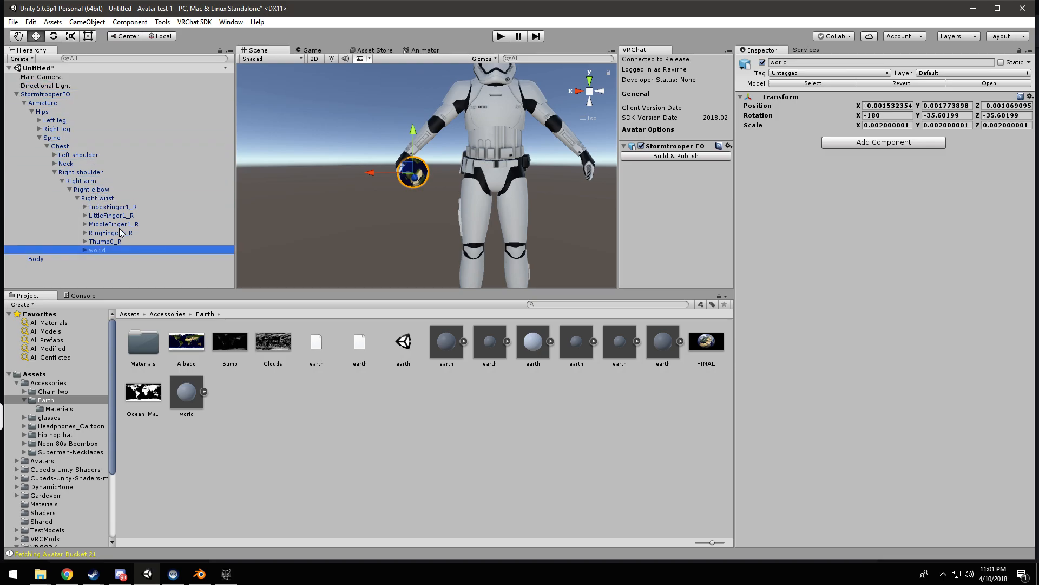
{"action": "scroll", "coordinate": [439, 169], "scroll_direction": "up", "scroll_amount": 4}
{"action": "scroll", "coordinate": [431, 167], "scroll_direction": "down", "scroll_amount": 6}
{"action": "scroll", "coordinate": [429, 170], "scroll_direction": "up", "scroll_amount": 3}
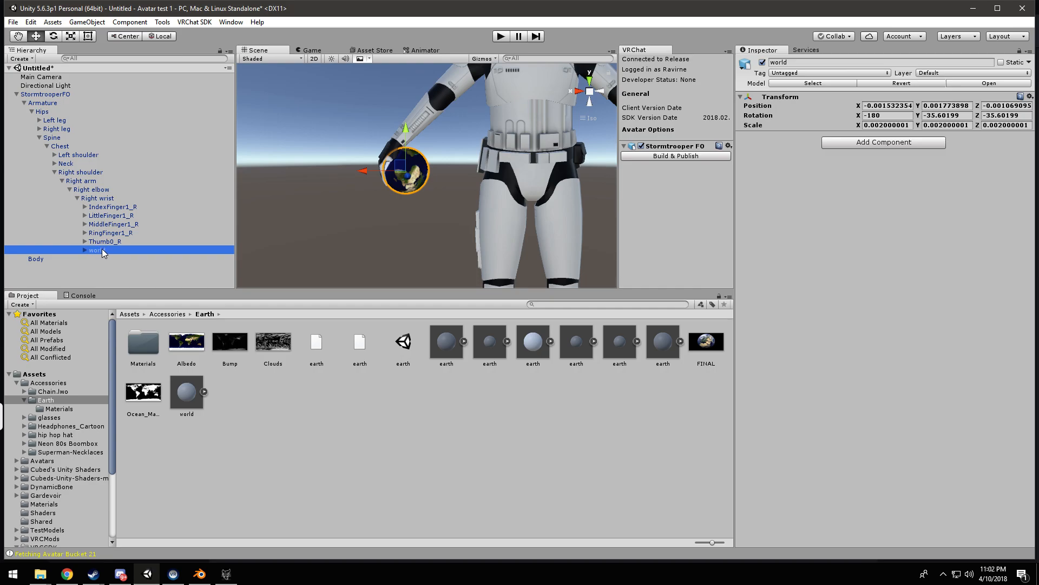
{"action": "left_click_drag", "start_coordinate": [477, 180], "coordinate": [379, 217], "text": "alt"}
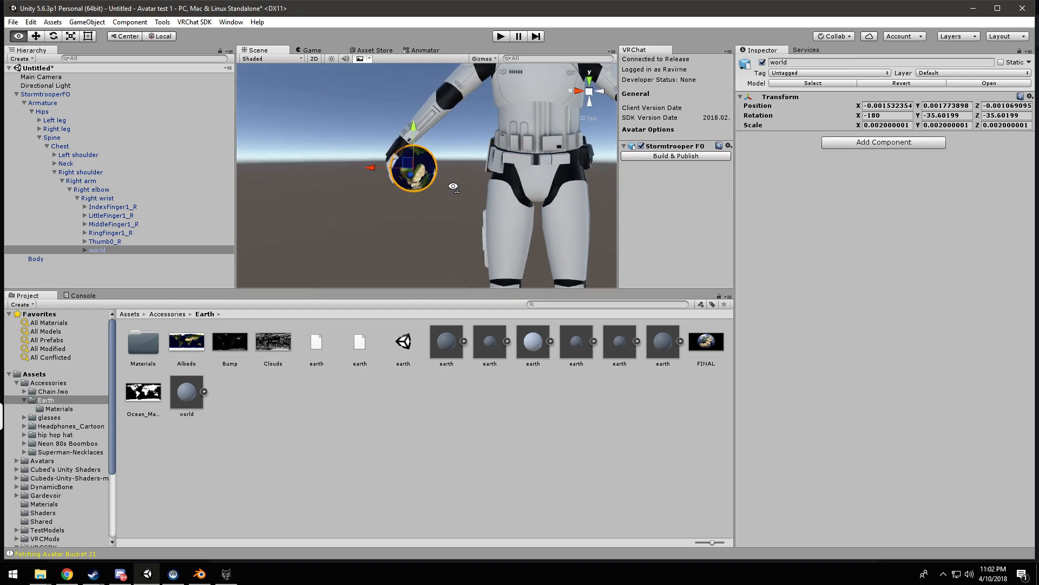
Step: Add an Audio Source as a child of the world object on the right wrist
{"action": "right_click", "coordinate": [102, 249]}
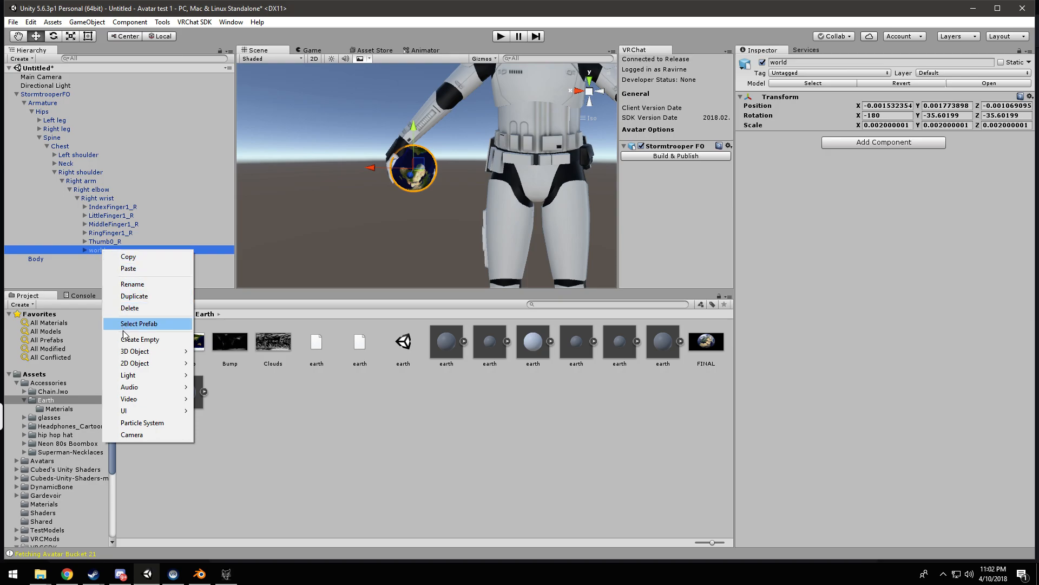
{"action": "mouse_move", "coordinate": [130, 386]}
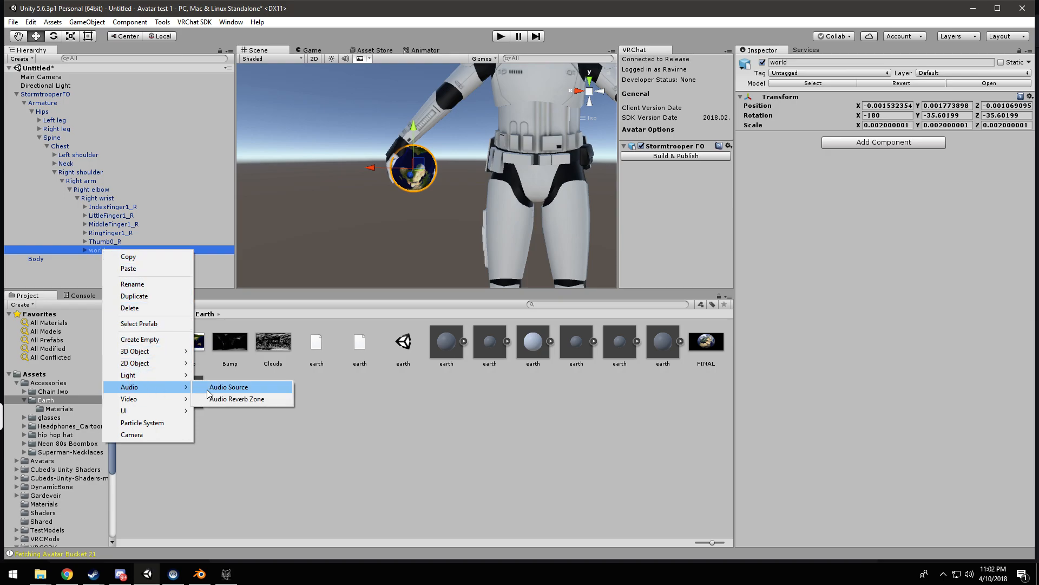
{"action": "left_click", "coordinate": [207, 389]}
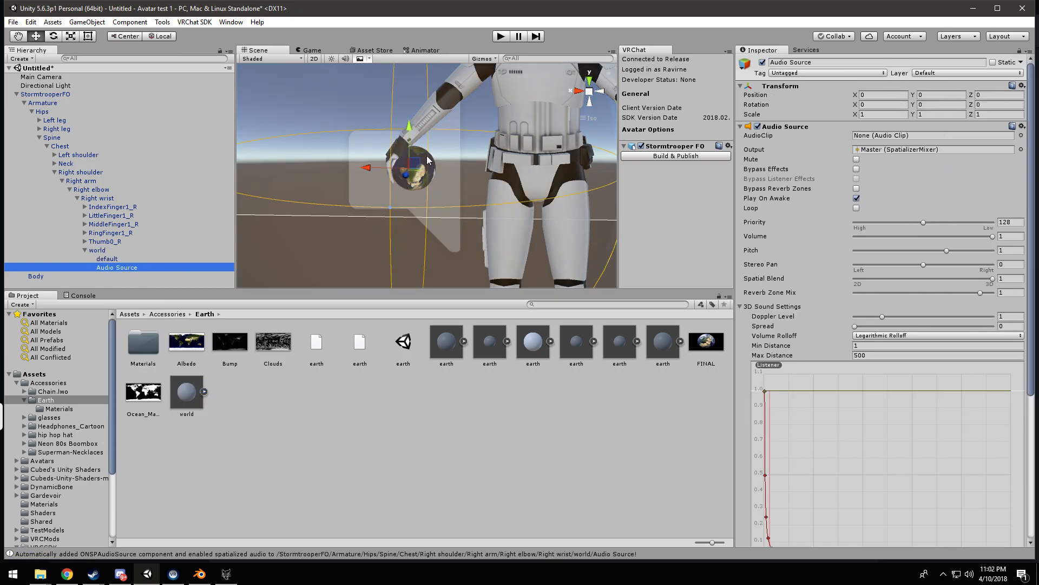
{"action": "left_click_drag", "start_coordinate": [460, 194], "coordinate": [499, 186], "text": "alt"}
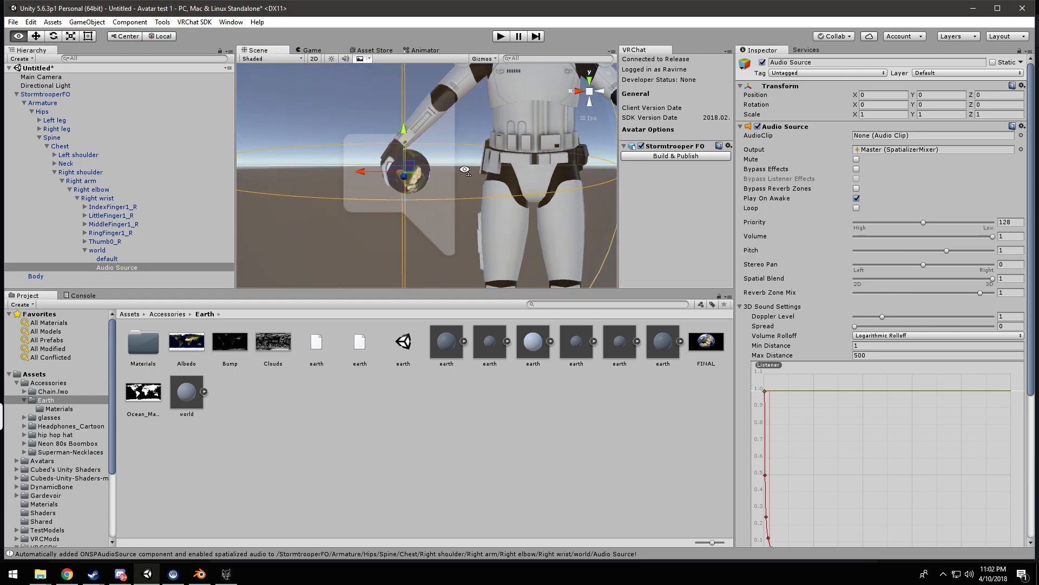
{"action": "left_click_drag", "start_coordinate": [411, 169], "coordinate": [506, 187], "text": "alt"}
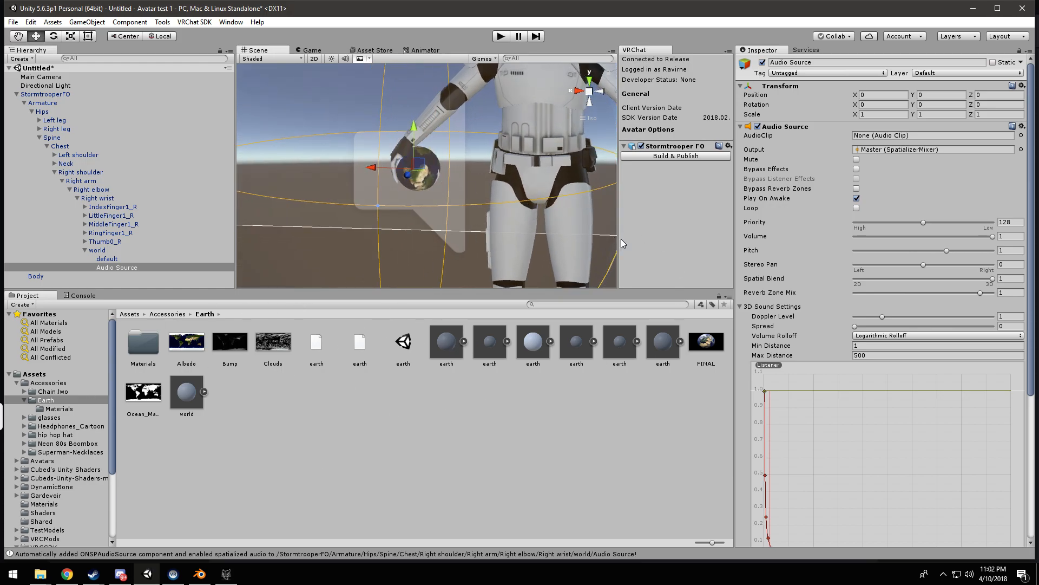
Step: Collapse the Accessories assets, expand Avatars and open its EarthChan folder
{"action": "scroll", "coordinate": [49, 466], "scroll_direction": "down", "scroll_amount": 3}
{"action": "scroll", "coordinate": [47, 465], "scroll_direction": "down", "scroll_amount": 2}
{"action": "scroll", "coordinate": [45, 407], "scroll_direction": "up", "scroll_amount": 5}
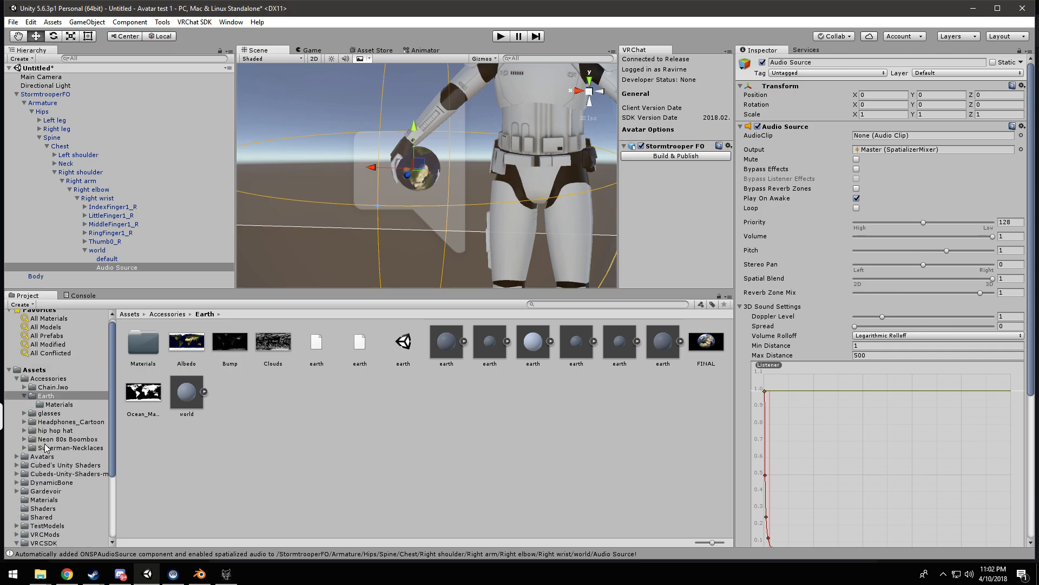
{"action": "scroll", "coordinate": [43, 460], "scroll_direction": "down", "scroll_amount": 2}
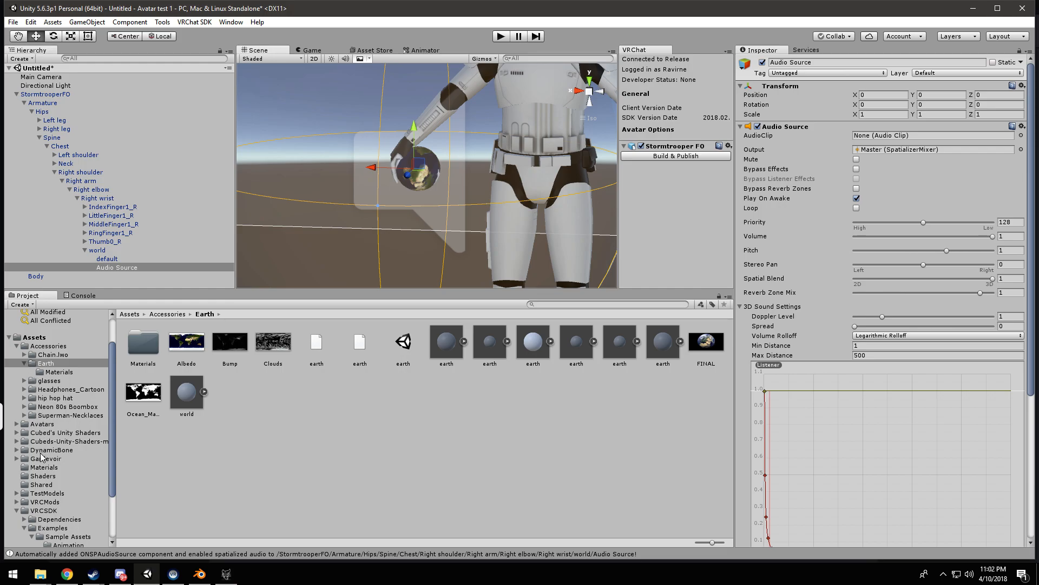
{"action": "scroll", "coordinate": [39, 487], "scroll_direction": "down", "scroll_amount": 3}
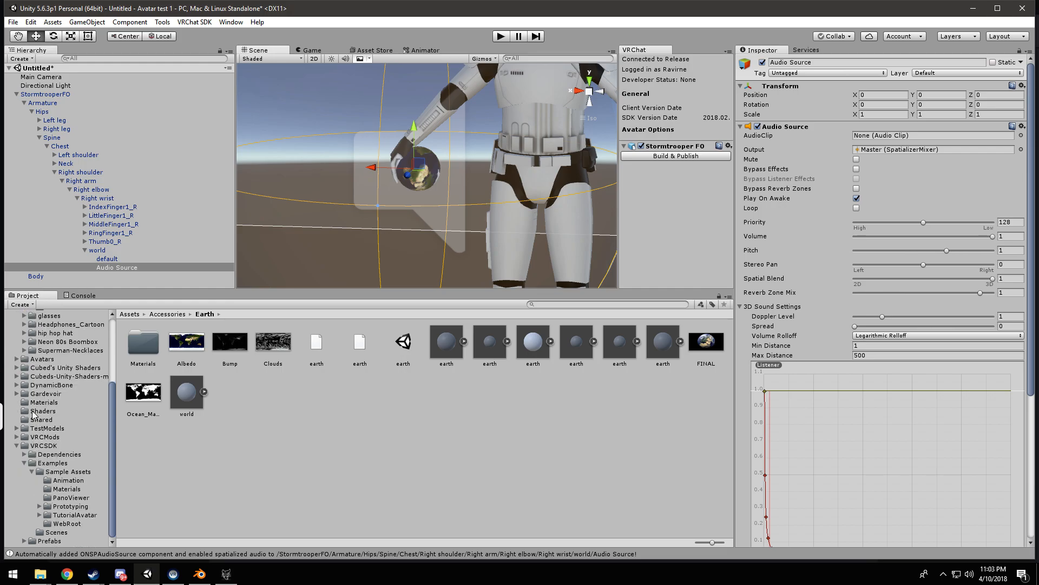
{"action": "scroll", "coordinate": [36, 401], "scroll_direction": "up", "scroll_amount": 2}
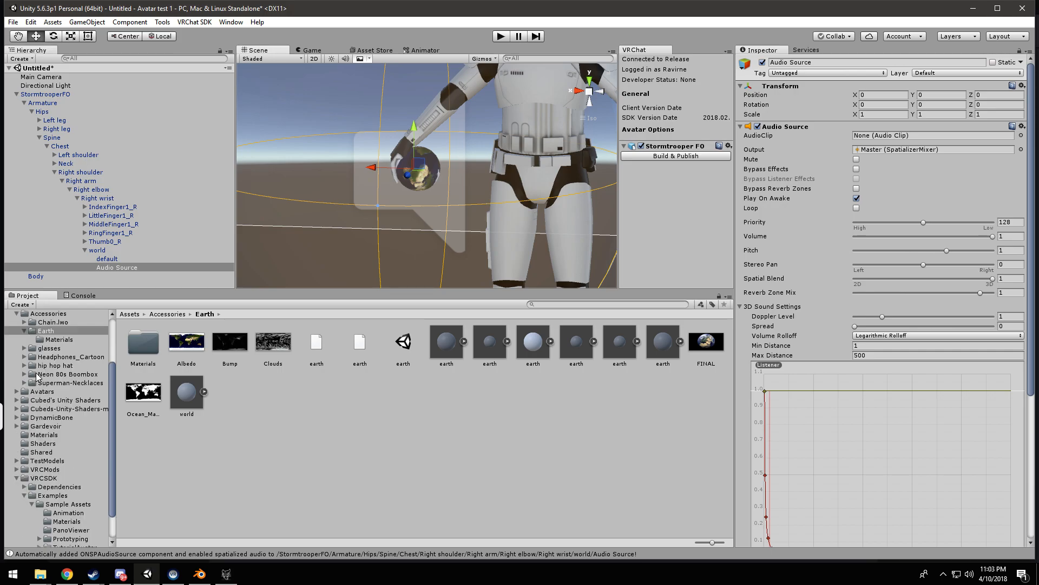
{"action": "left_click", "coordinate": [23, 374]}
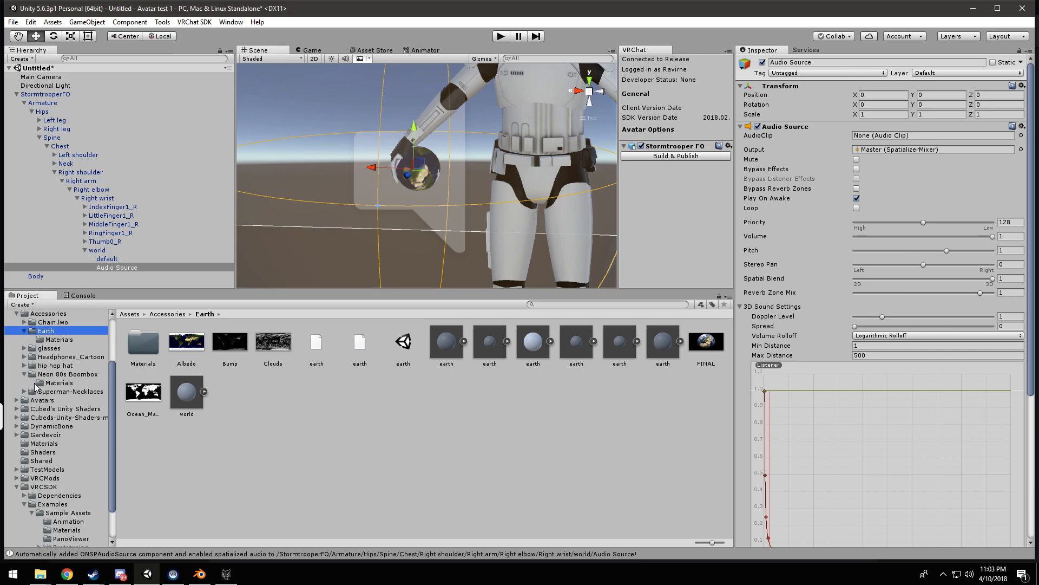
{"action": "left_click", "coordinate": [24, 375]}
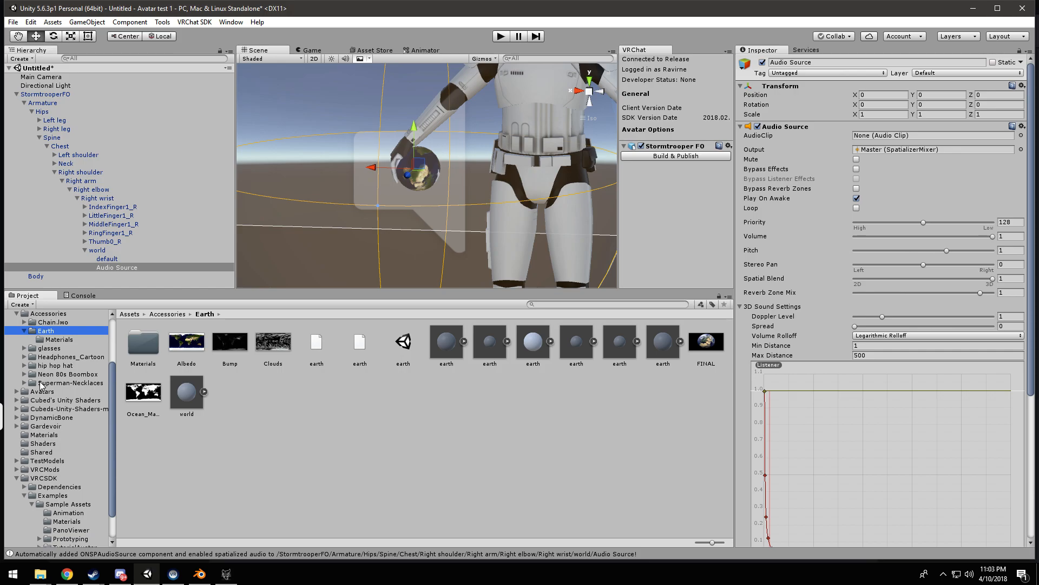
{"action": "scroll", "coordinate": [40, 377], "scroll_direction": "up", "scroll_amount": 3}
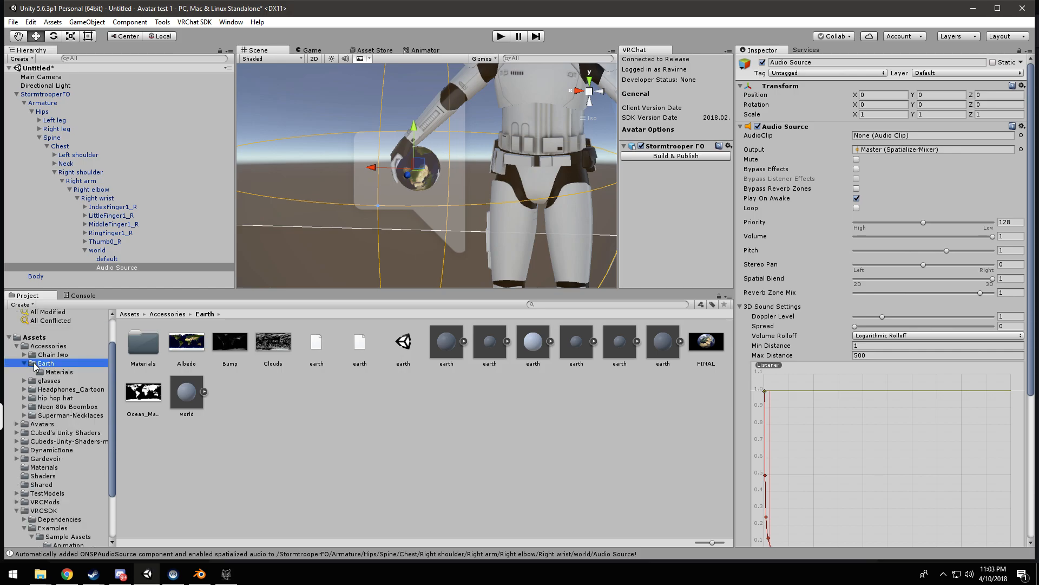
{"action": "left_click", "coordinate": [18, 347]}
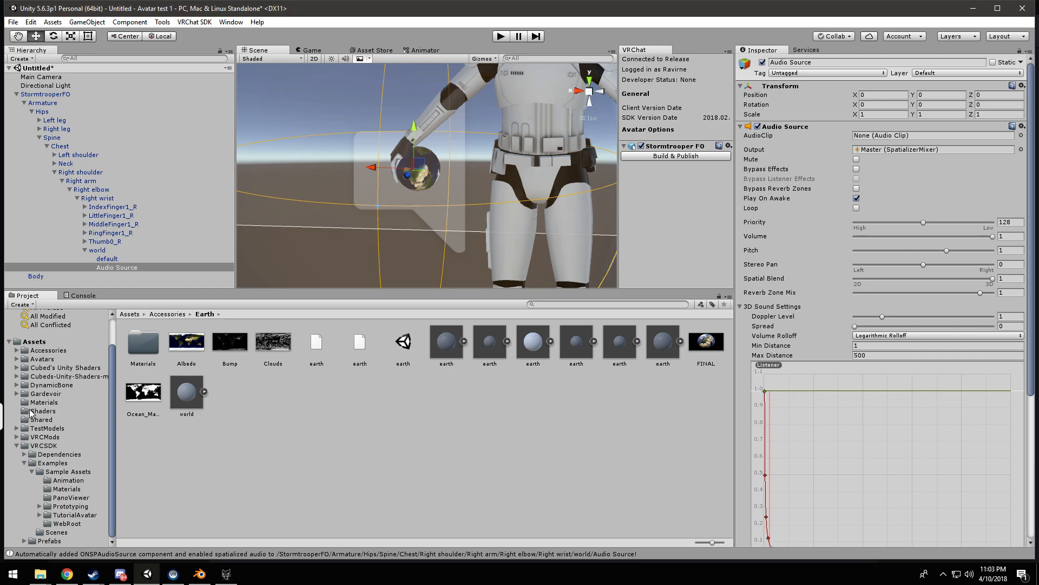
{"action": "left_click", "coordinate": [17, 359]}
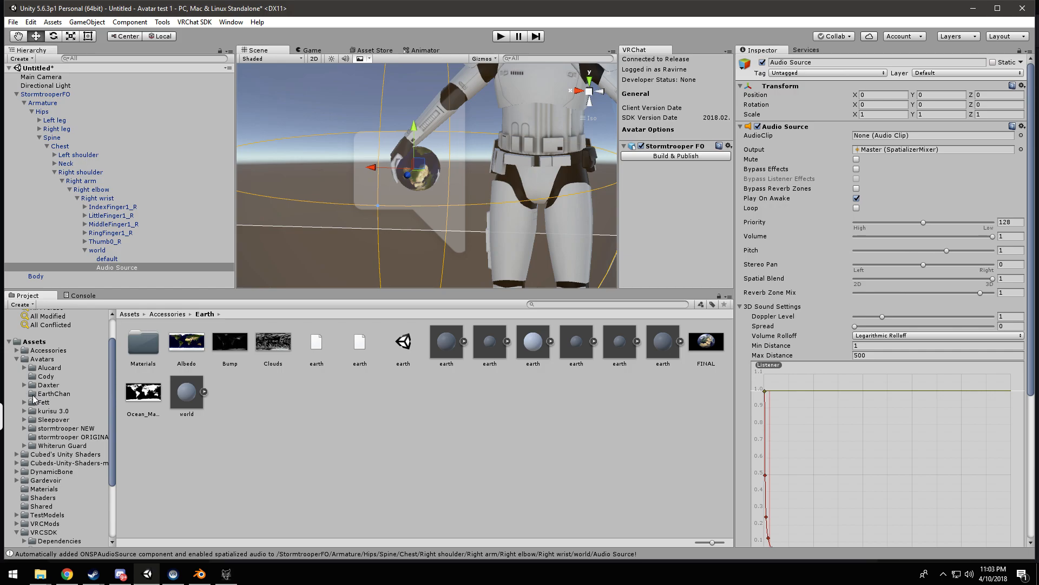
{"action": "left_click", "coordinate": [36, 393]}
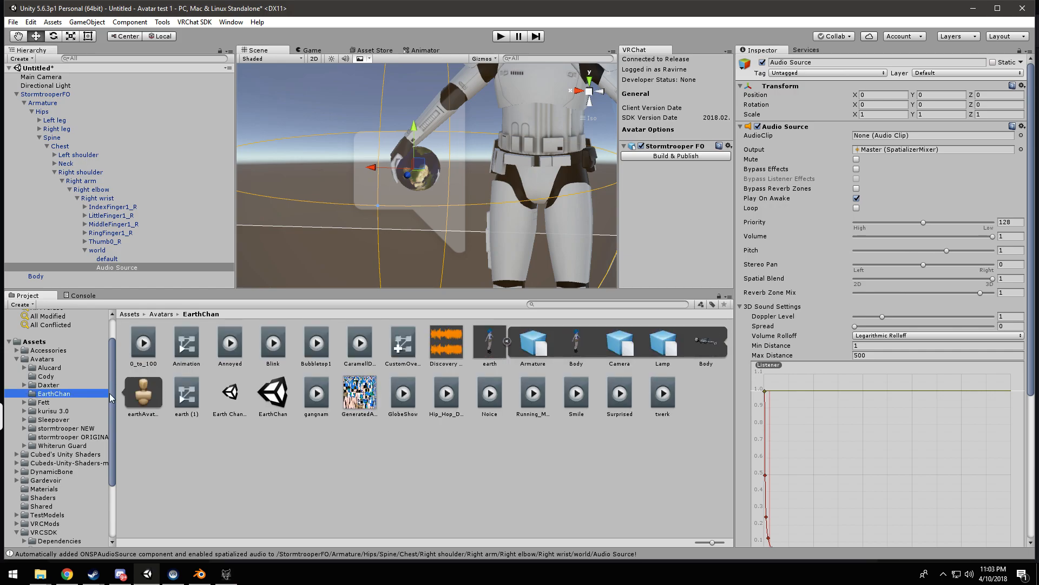
Step: Assign the Discovery Channel Song clip from the EarthChan folder as the Audio Source's AudioClip
{"action": "left_click", "coordinate": [444, 345]}
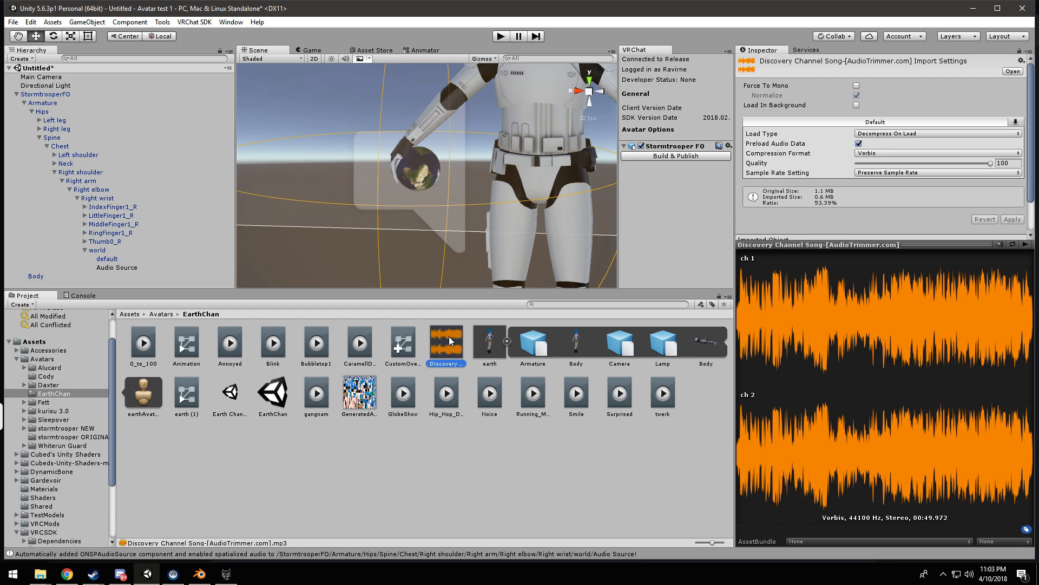
{"action": "left_click", "coordinate": [441, 184]}
{"action": "left_click", "coordinate": [441, 184]}
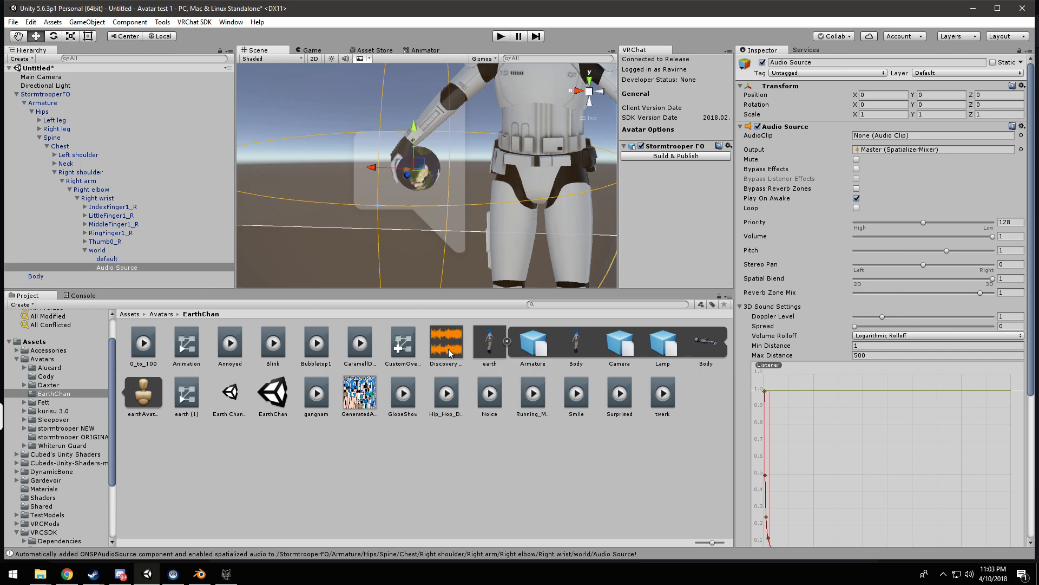
{"action": "left_click_drag", "start_coordinate": [436, 330], "coordinate": [872, 137]}
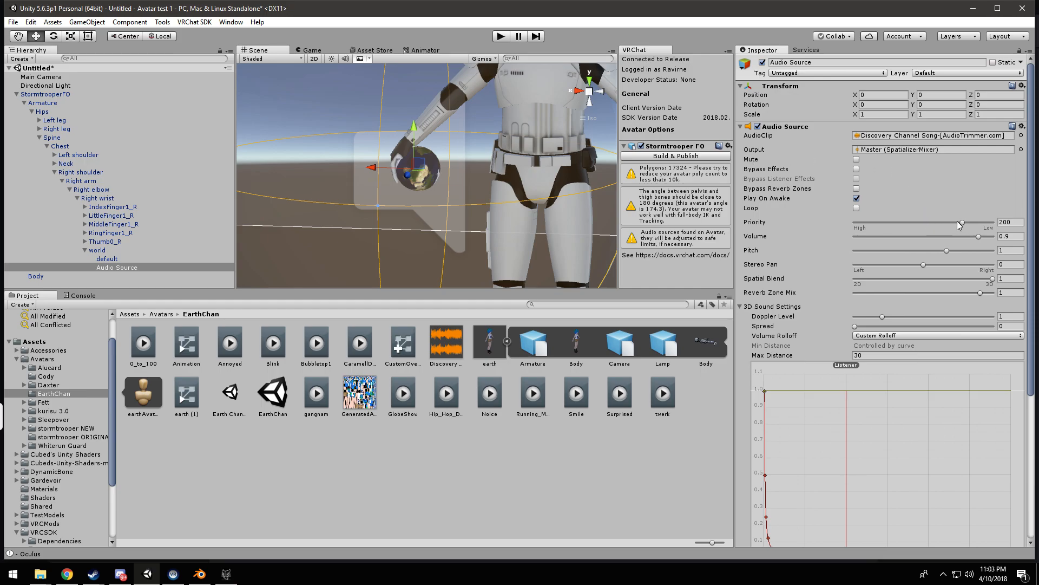
Step: Set the Audio Source's priority to 0, volume to about 0.56 and reverb zone mix to 0
{"action": "left_click_drag", "start_coordinate": [953, 222], "coordinate": [784, 227]}
{"action": "left_click_drag", "start_coordinate": [979, 237], "coordinate": [931, 248]}
{"action": "left_click", "coordinate": [999, 292]}
{"action": "type", "text": "0"}
Step: Change the Audio Source's volume rolloff to Linear Rolloff and set its minimum distance to 0
{"action": "scroll", "coordinate": [885, 344], "scroll_direction": "down", "scroll_amount": 3}
{"action": "left_click", "coordinate": [874, 303]}
{"action": "left_click", "coordinate": [874, 327]}
{"action": "scroll", "coordinate": [840, 337], "scroll_direction": "down", "scroll_amount": 10}
{"action": "scroll", "coordinate": [840, 337], "scroll_direction": "down", "scroll_amount": 2}
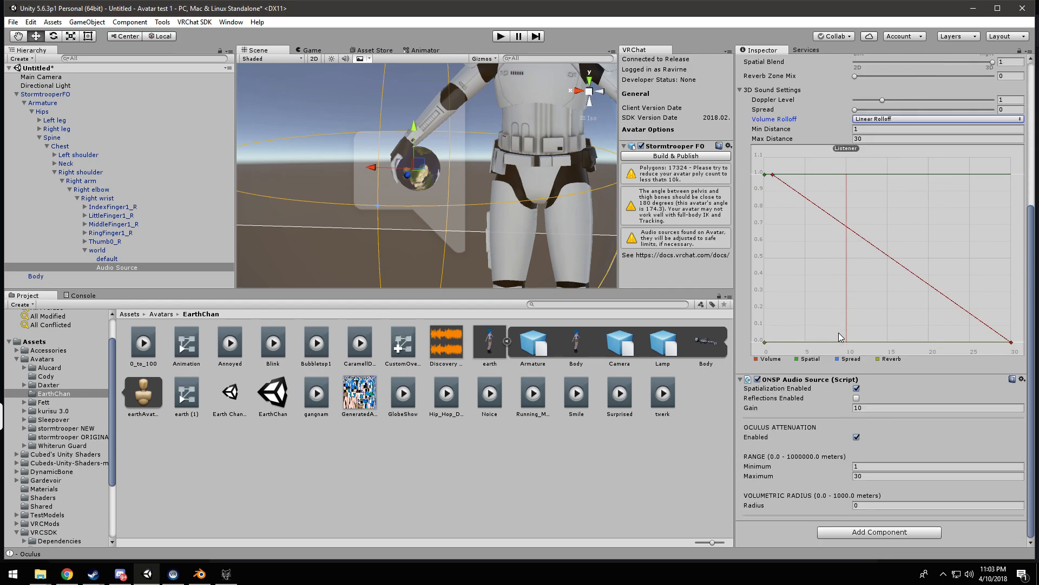
{"action": "left_click", "coordinate": [865, 129]}
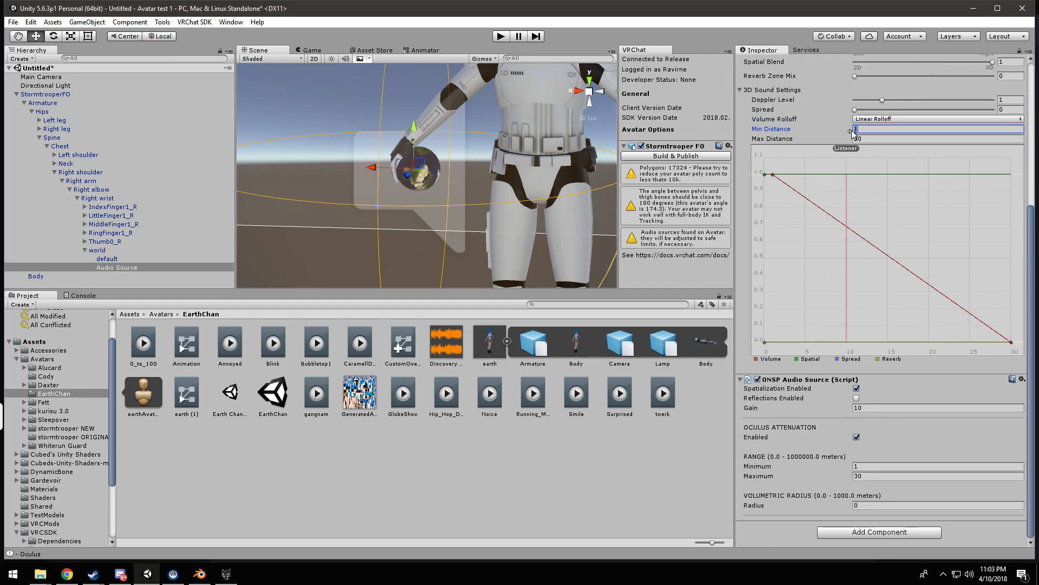
{"action": "type", "text": "0"}
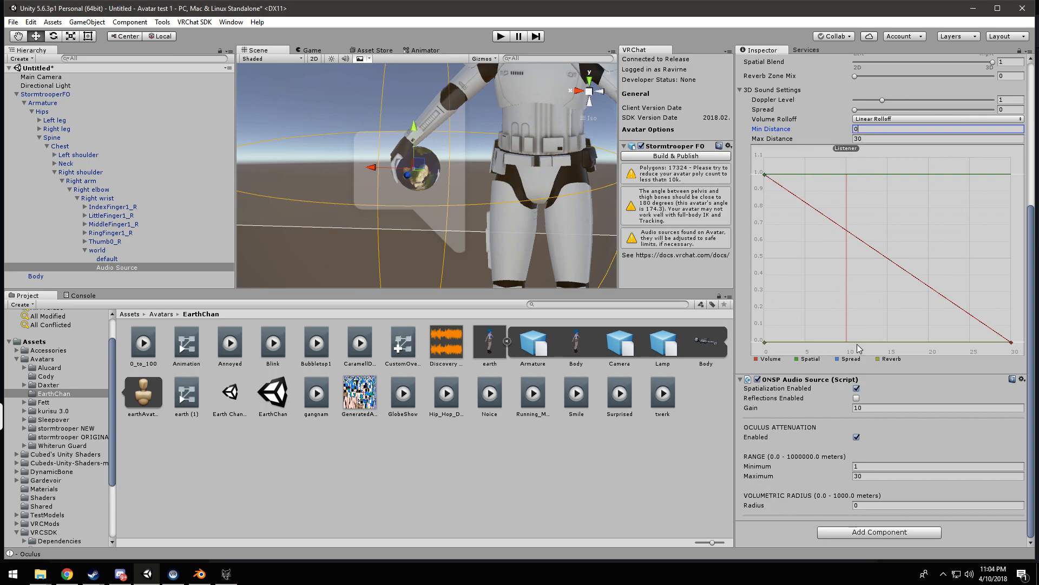
{"action": "left_click", "coordinate": [860, 467]}
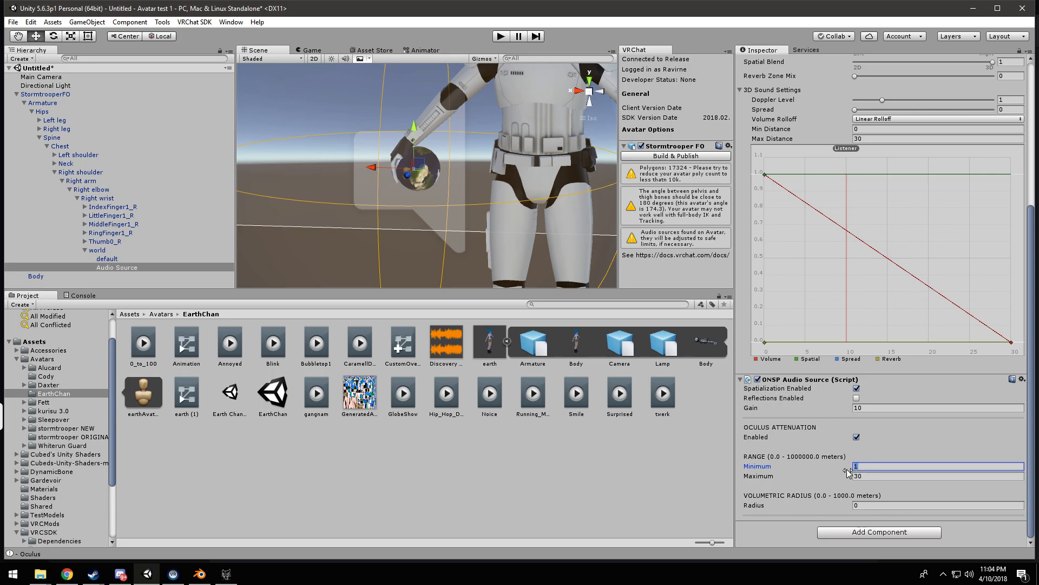
Step: Examine the Audio Source's range and settings in relation to the stormtrooper's body and the globe
{"action": "scroll", "coordinate": [462, 192], "scroll_direction": "down", "scroll_amount": 10}
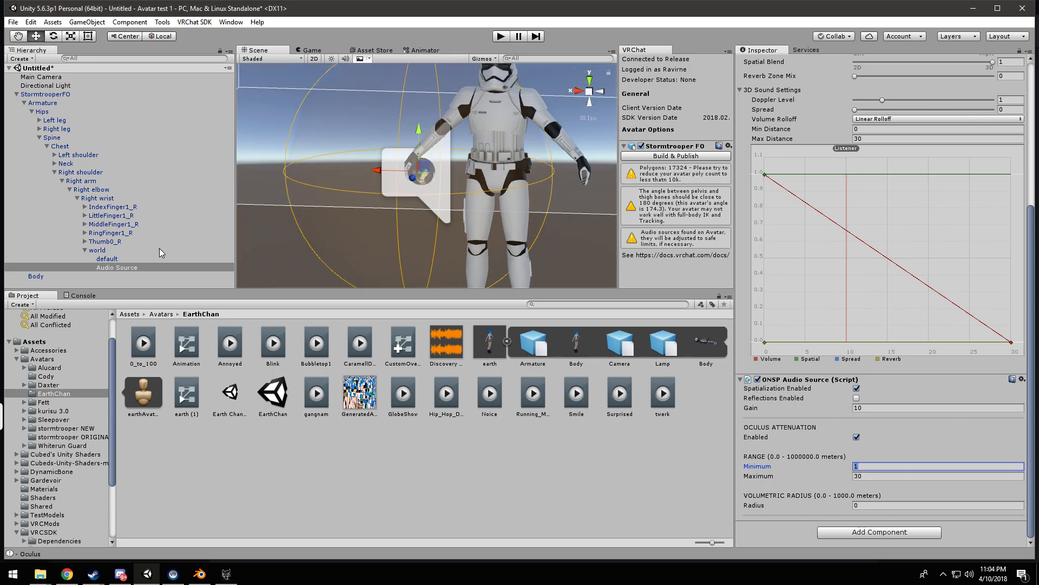
{"action": "left_click", "coordinate": [117, 268]}
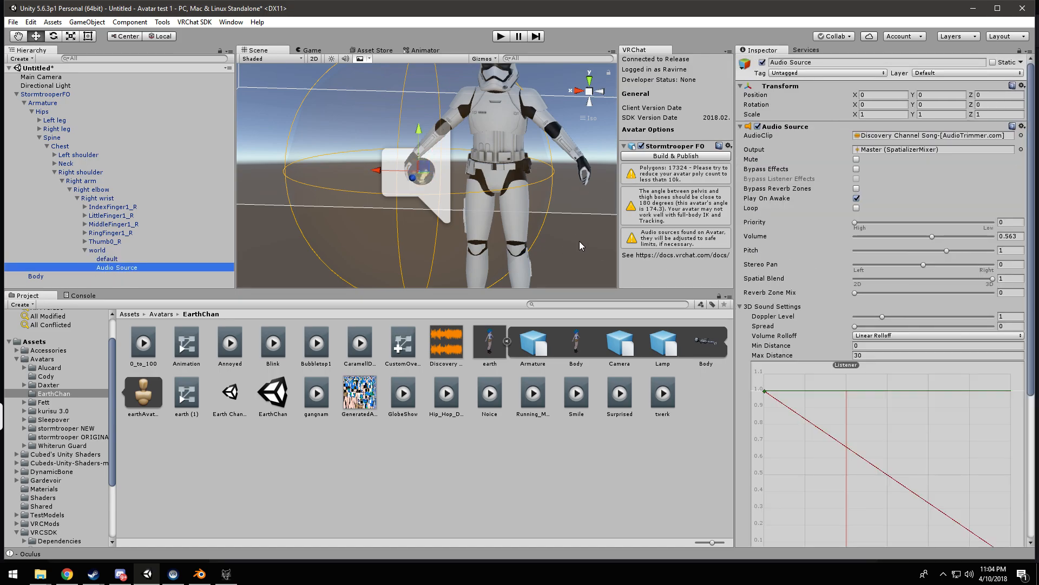
{"action": "scroll", "coordinate": [538, 139], "scroll_direction": "down", "scroll_amount": 7}
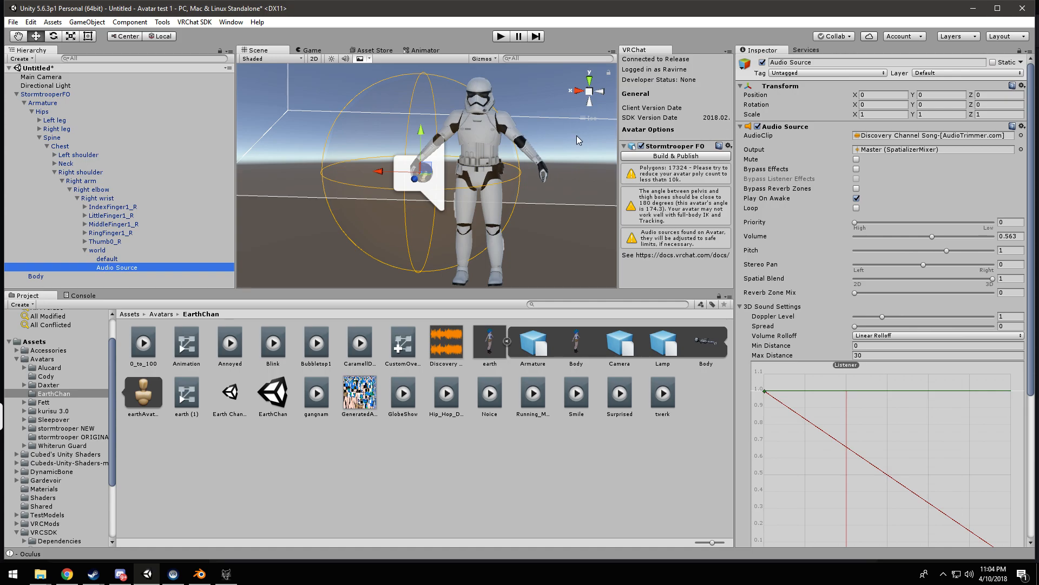
{"action": "right_click_drag", "start_coordinate": [328, 148], "coordinate": [353, 143]}
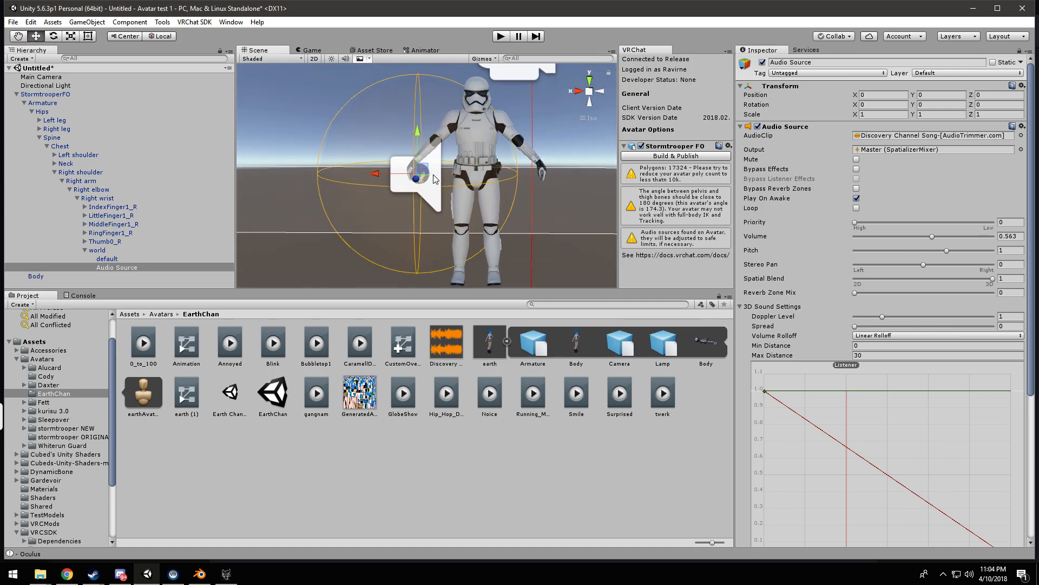
{"action": "left_click", "coordinate": [472, 141]}
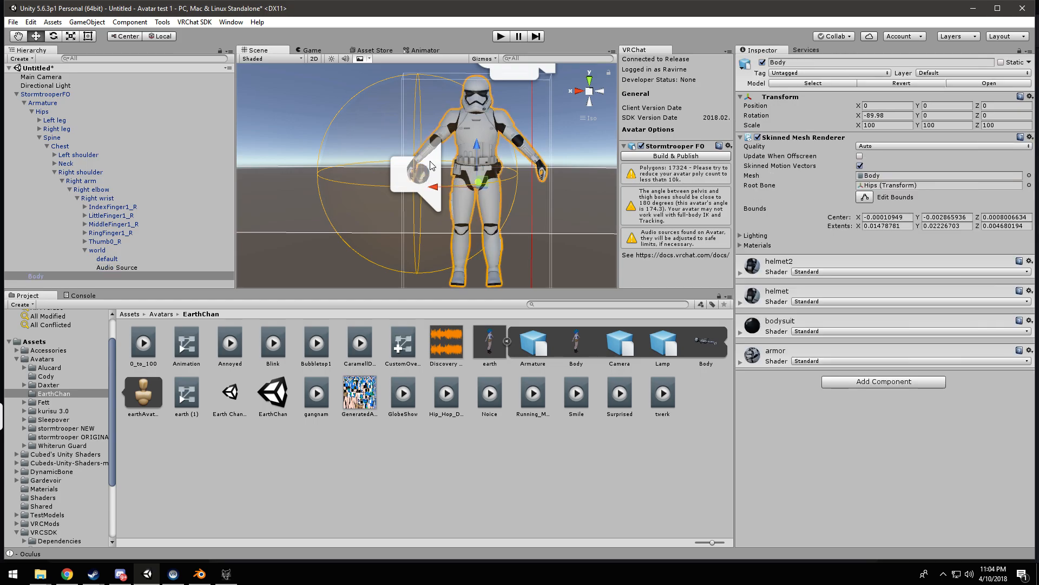
{"action": "left_click", "coordinate": [430, 183]}
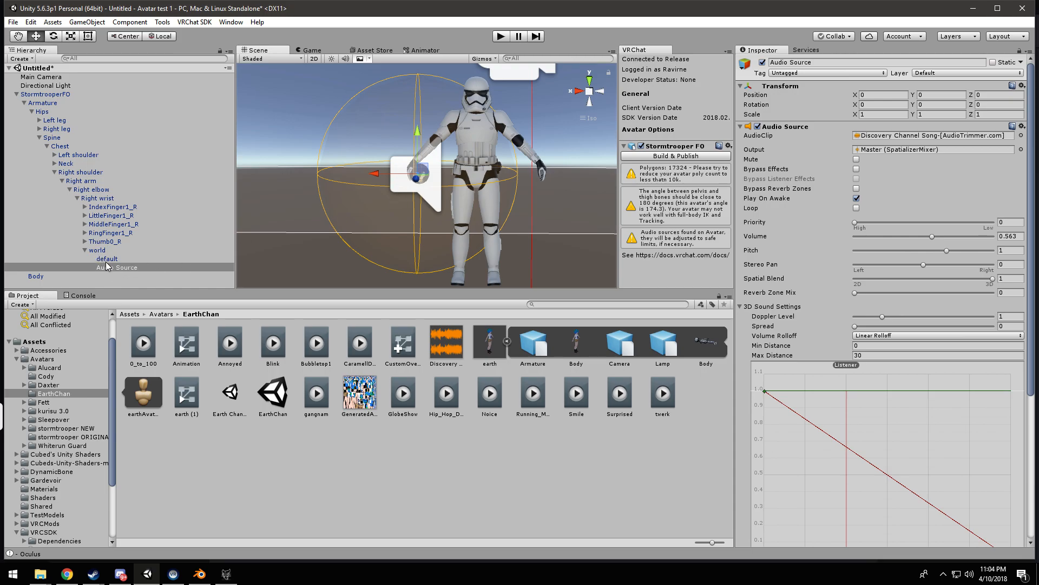
{"action": "left_click", "coordinate": [475, 121]}
Step: Try deactivating the Audio Source object under the world object on the right wrist
{"action": "left_click", "coordinate": [123, 269]}
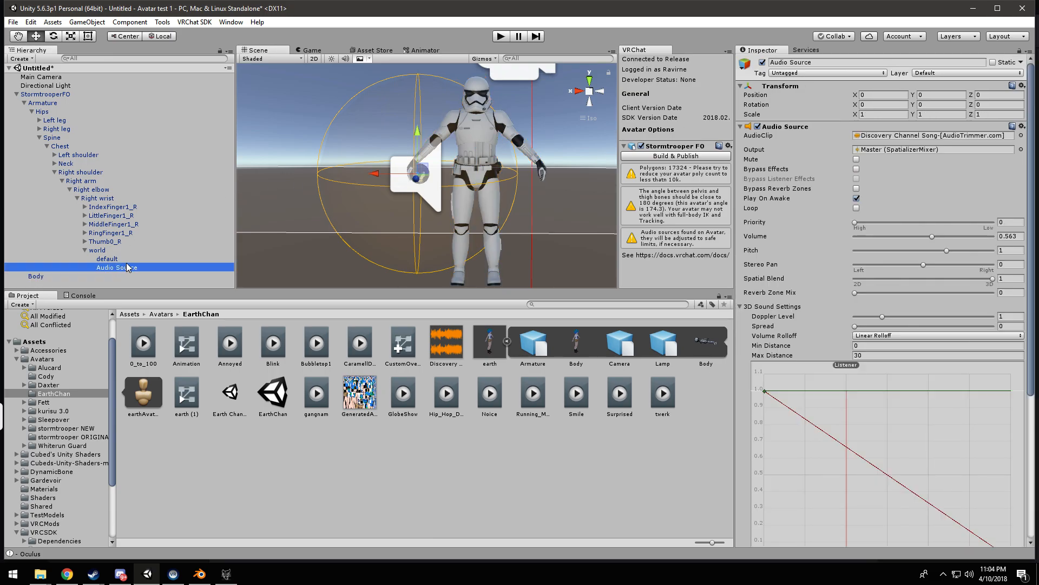
{"action": "left_click", "coordinate": [762, 62]}
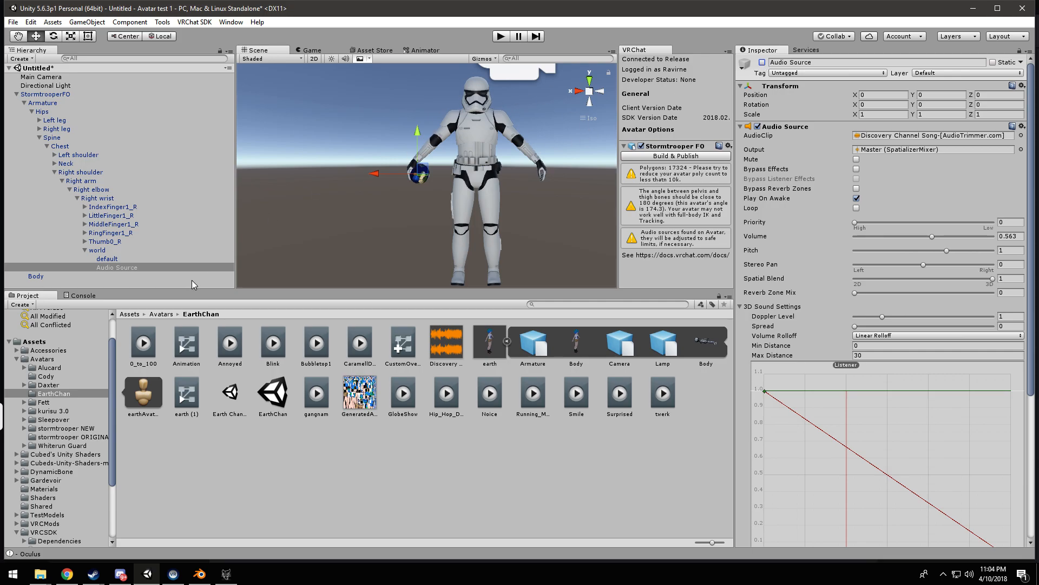
{"action": "left_click", "coordinate": [97, 251]}
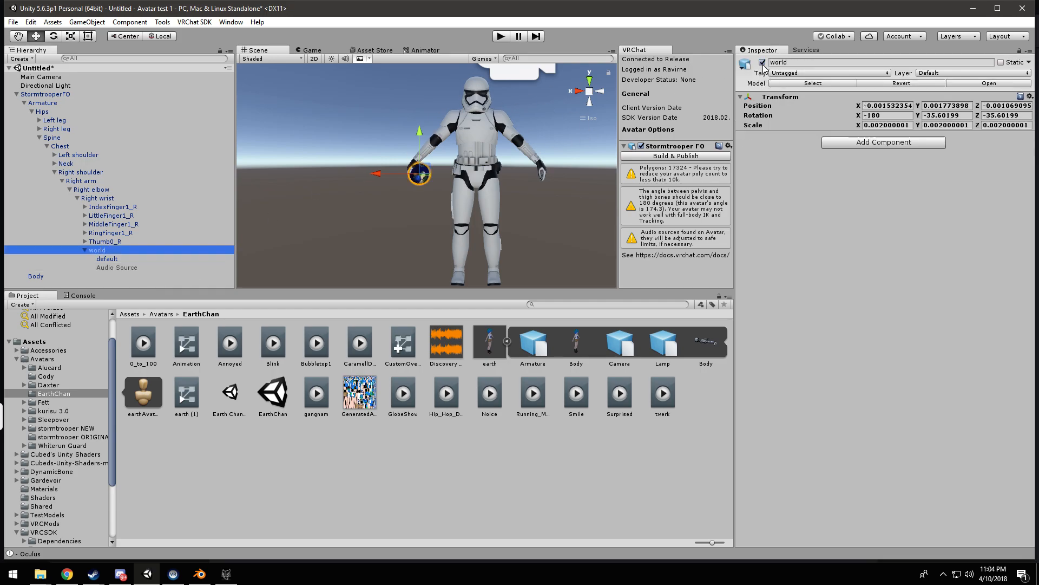
{"action": "left_click", "coordinate": [129, 268]}
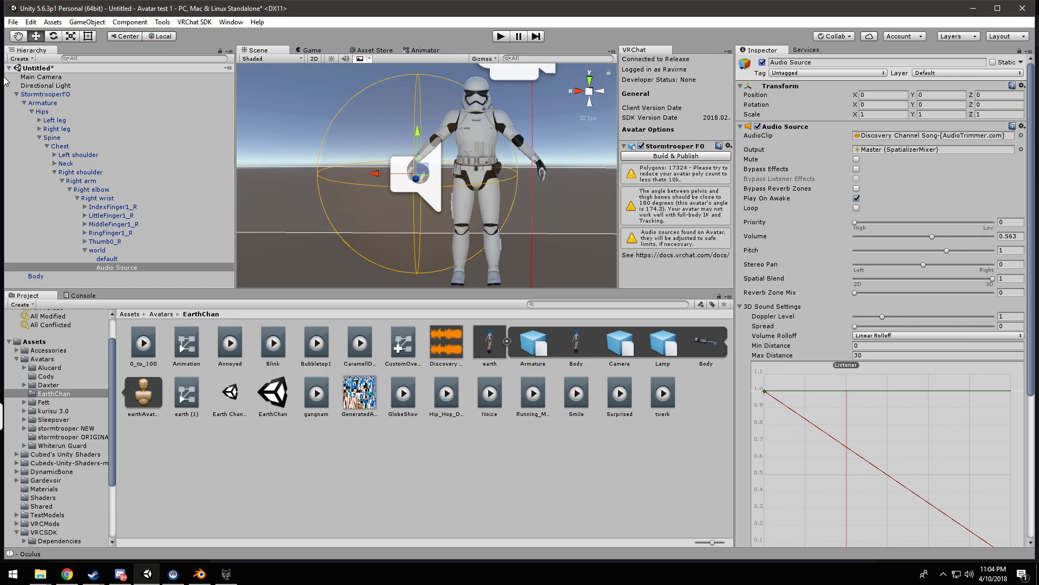
Step: Collapse the StormtrooperFO hierarchy and duplicate the whole avatar
{"action": "left_click", "coordinate": [16, 94]}
{"action": "left_click", "coordinate": [37, 95]}
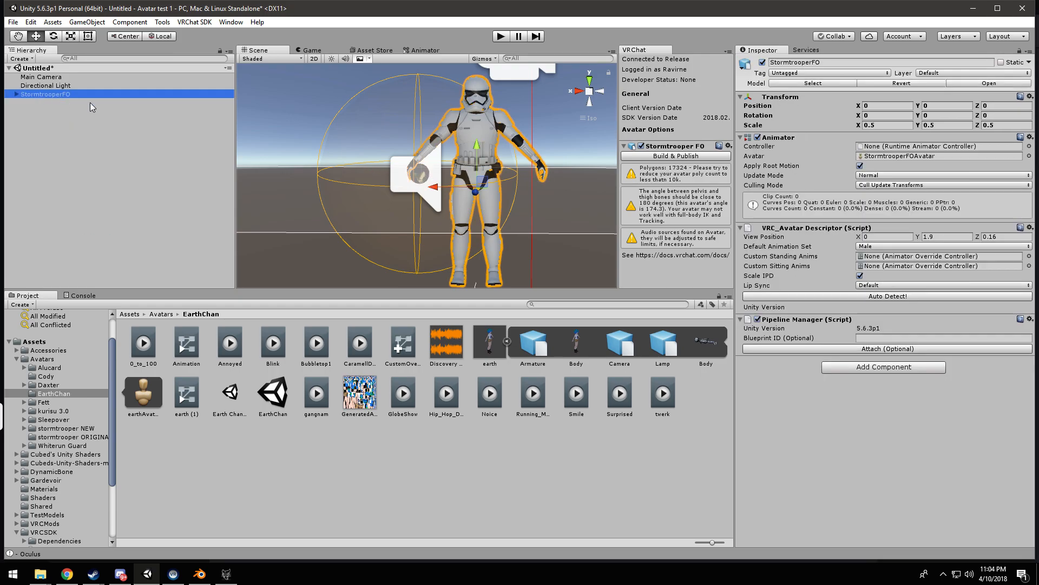
{"action": "right_click", "coordinate": [67, 96]}
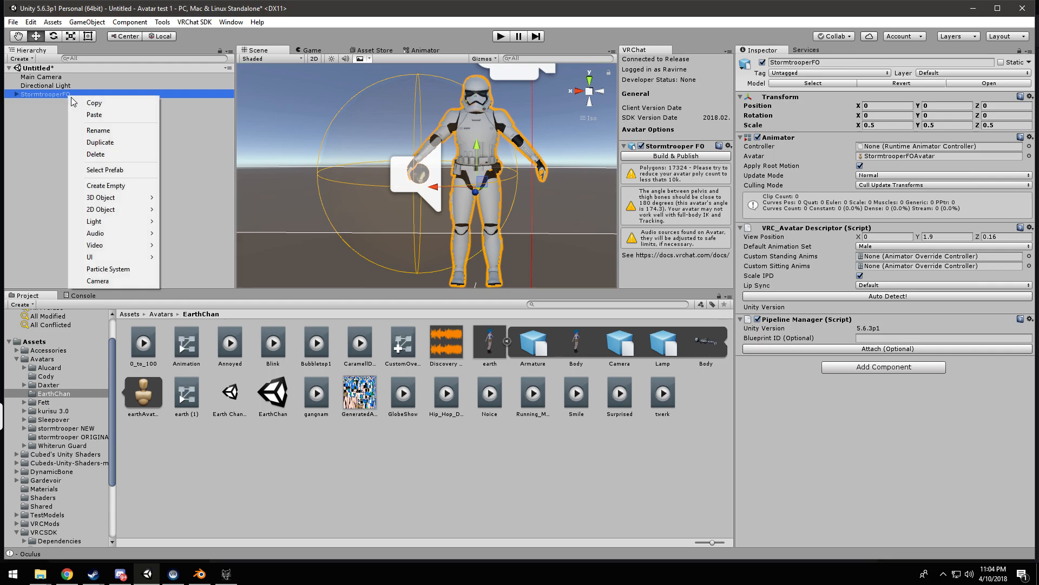
{"action": "left_click", "coordinate": [96, 142]}
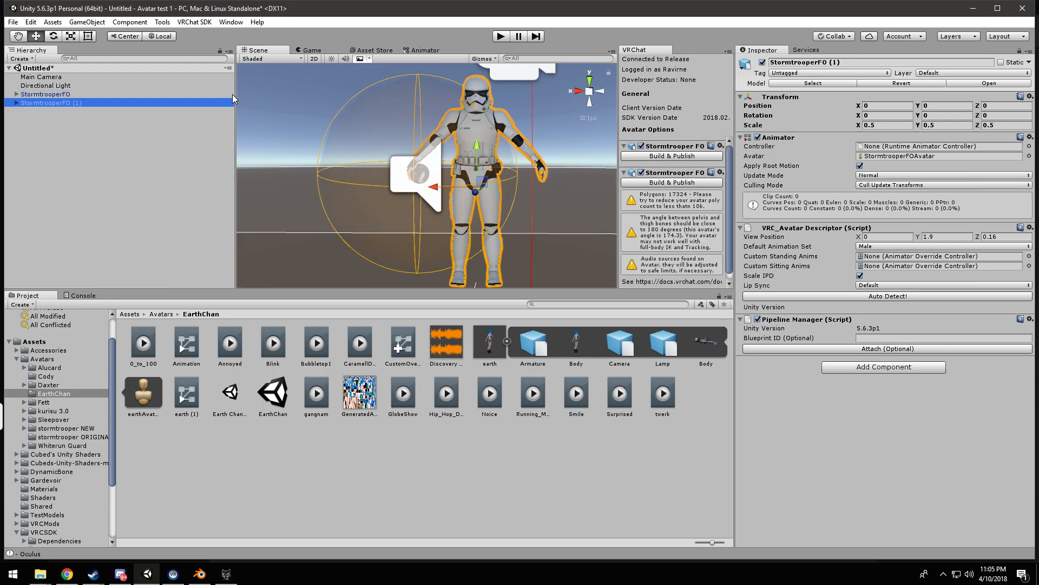
Step: Deactivate the Audio Source and the world object on the original StormtrooperFO's right wrist
{"action": "left_click", "coordinate": [59, 96]}
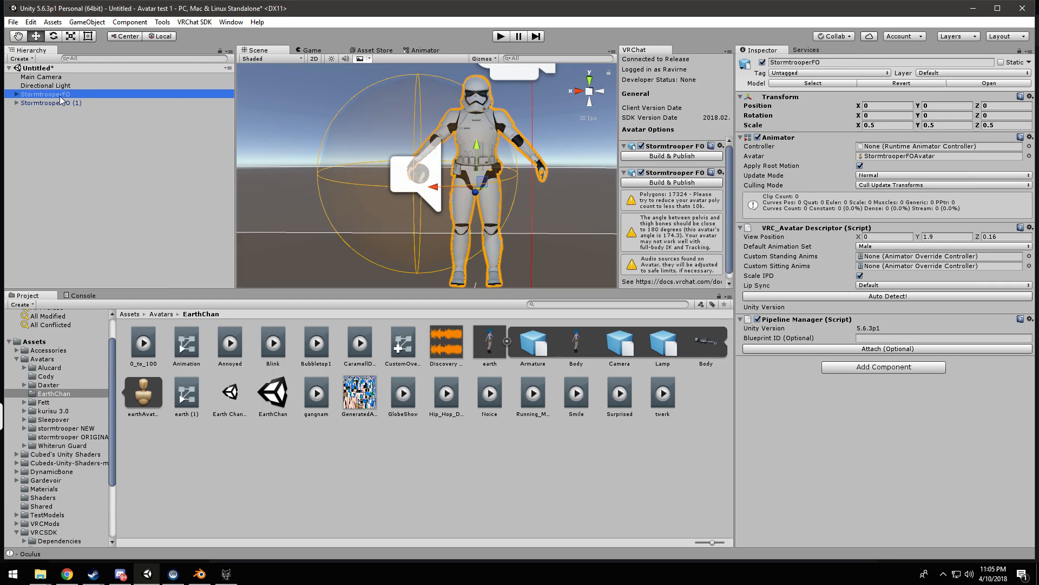
{"action": "left_click", "coordinate": [16, 95]}
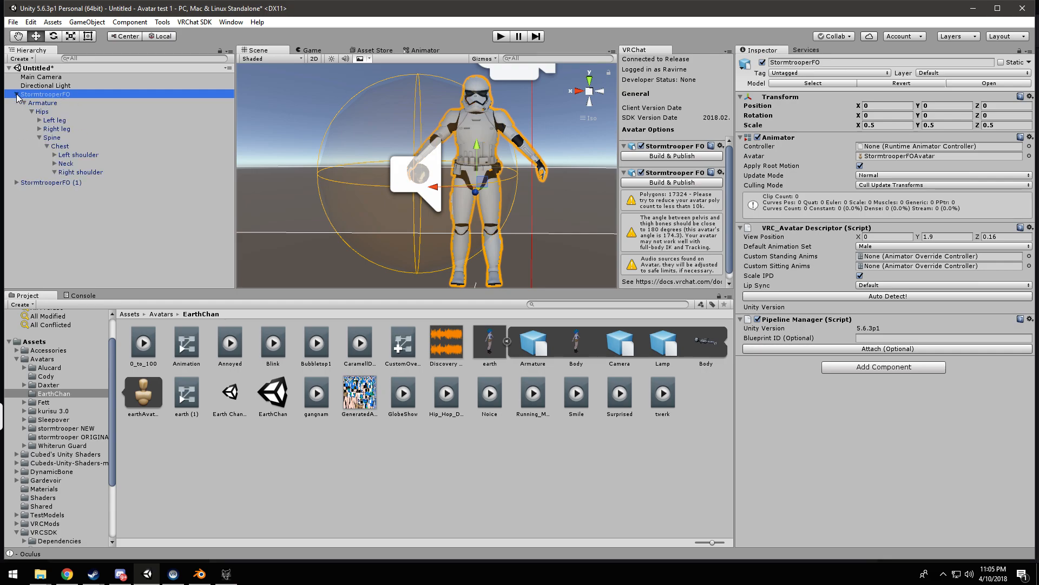
{"action": "left_click", "coordinate": [103, 259]}
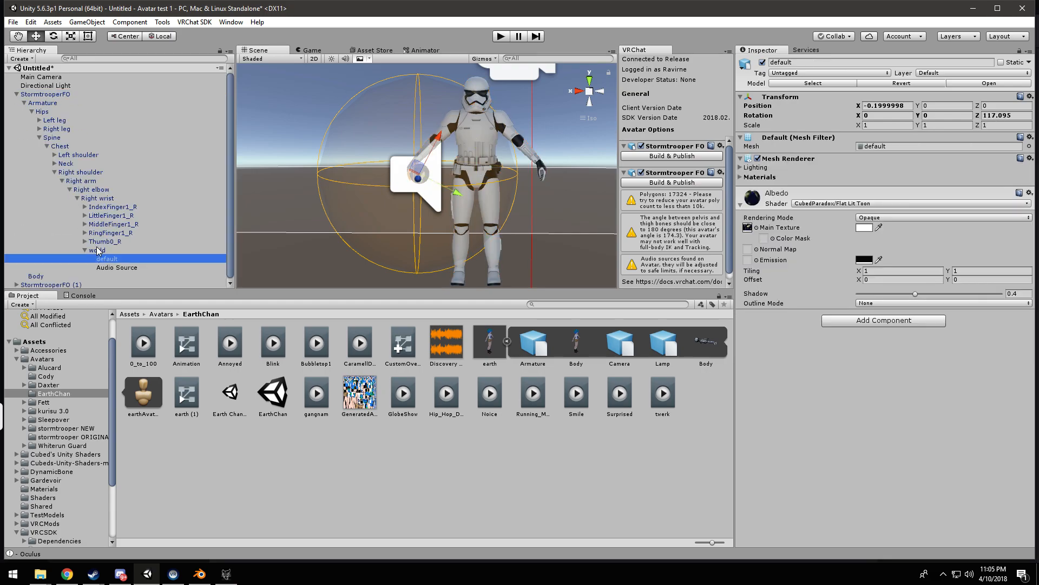
{"action": "left_click", "coordinate": [111, 268]}
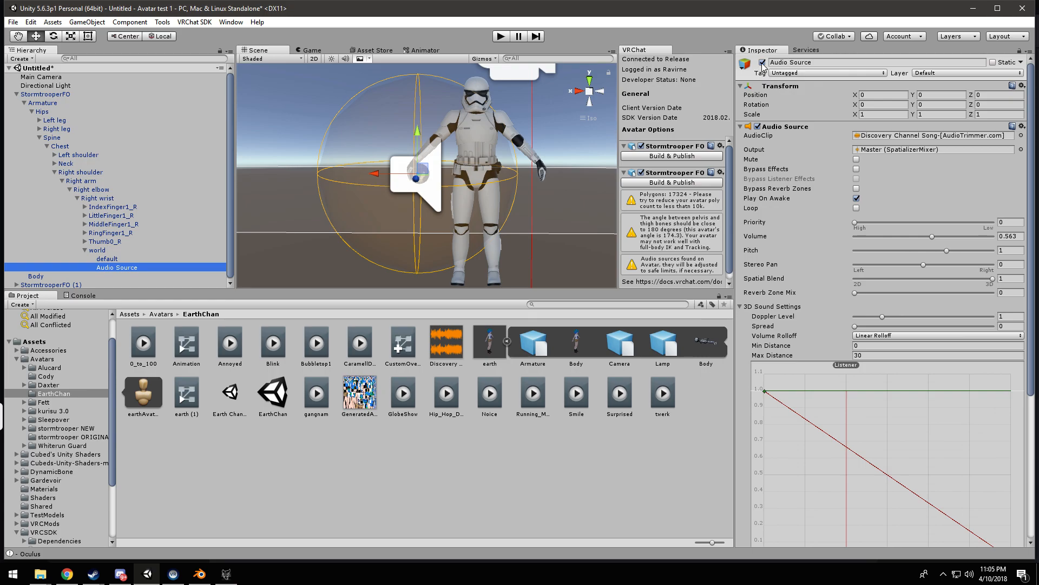
{"action": "left_click", "coordinate": [762, 62]}
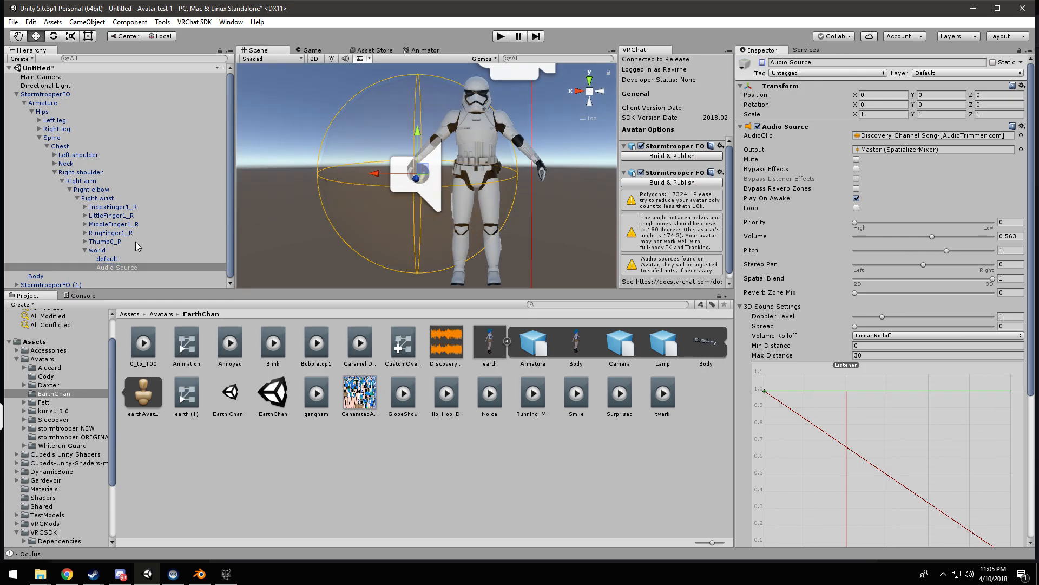
{"action": "left_click", "coordinate": [106, 252]}
{"action": "left_click", "coordinate": [762, 62]}
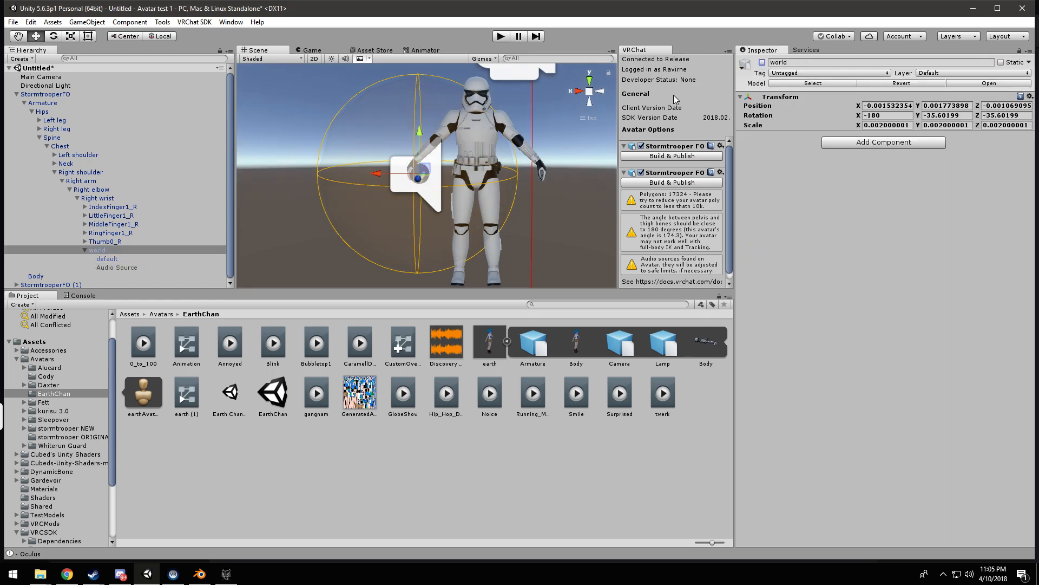
Step: Temporarily deactivate the duplicate StormtrooperFO (1) to check the original avatar without the globe, and reactivate the duplicate
{"action": "left_click_drag", "start_coordinate": [547, 161], "coordinate": [569, 157], "text": "alt"}
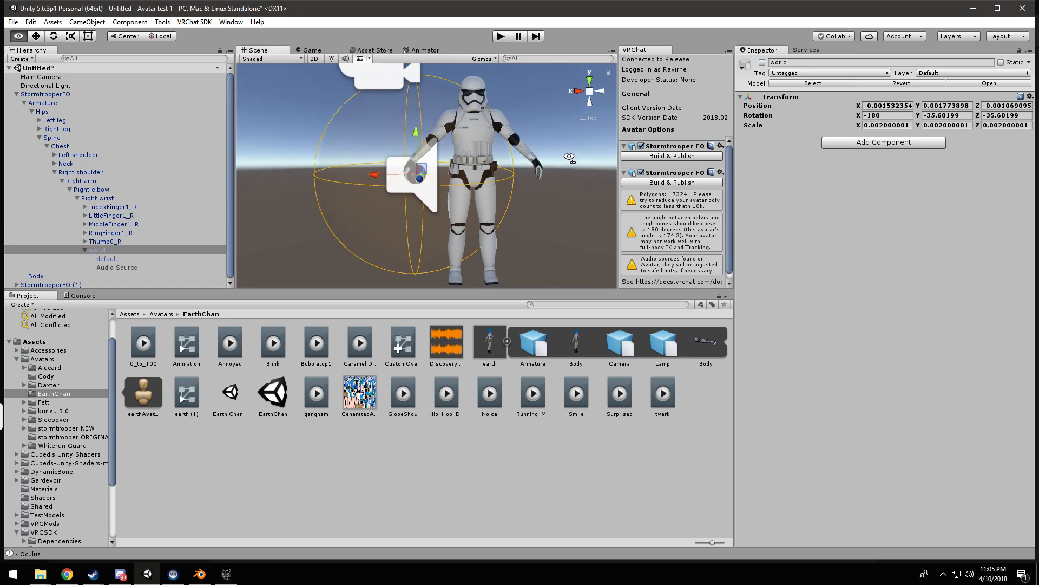
{"action": "scroll", "coordinate": [160, 219], "scroll_direction": "down", "scroll_amount": 1}
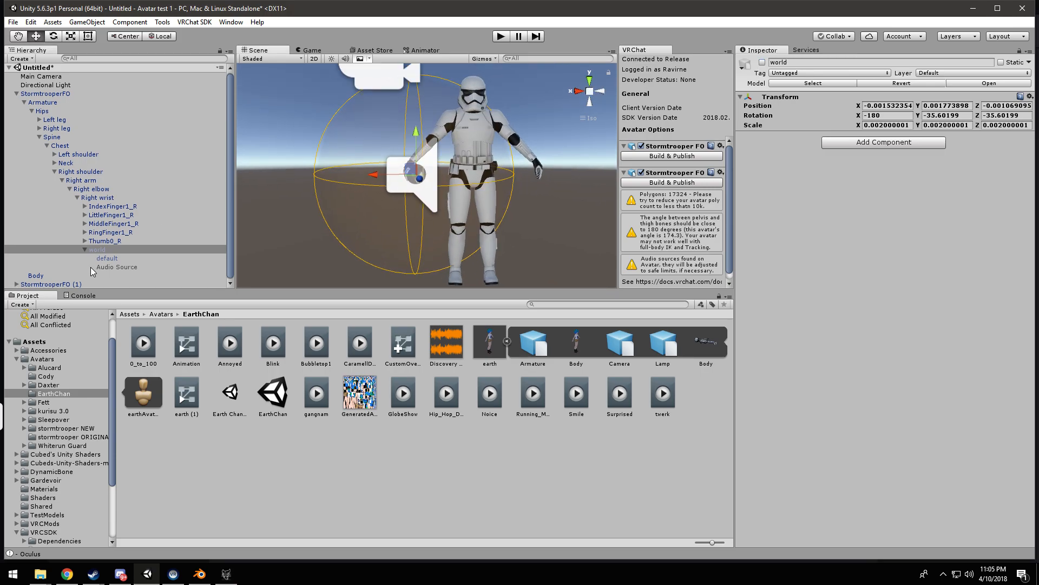
{"action": "left_click", "coordinate": [44, 284]}
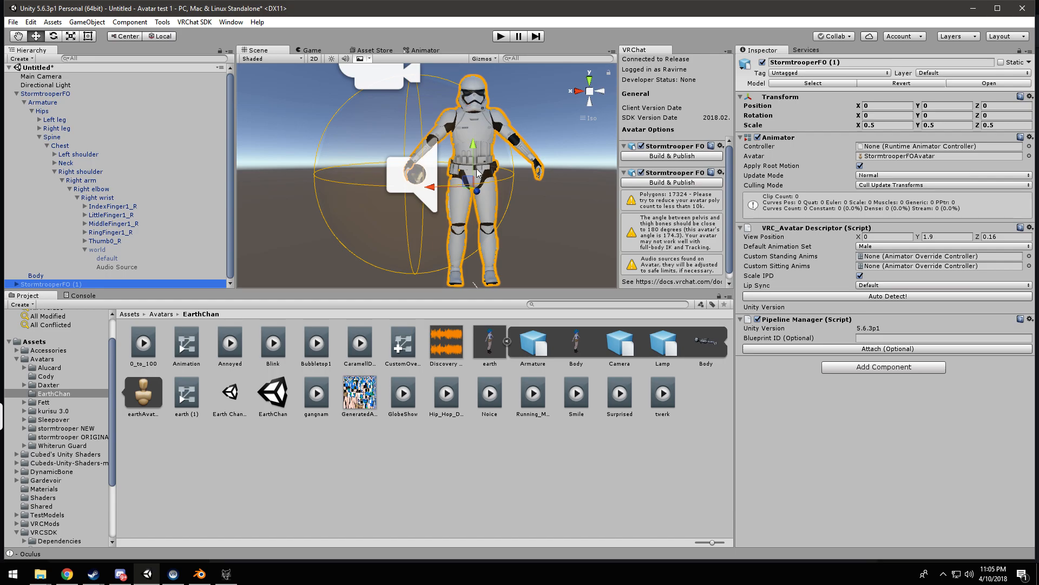
{"action": "left_click", "coordinate": [762, 63]}
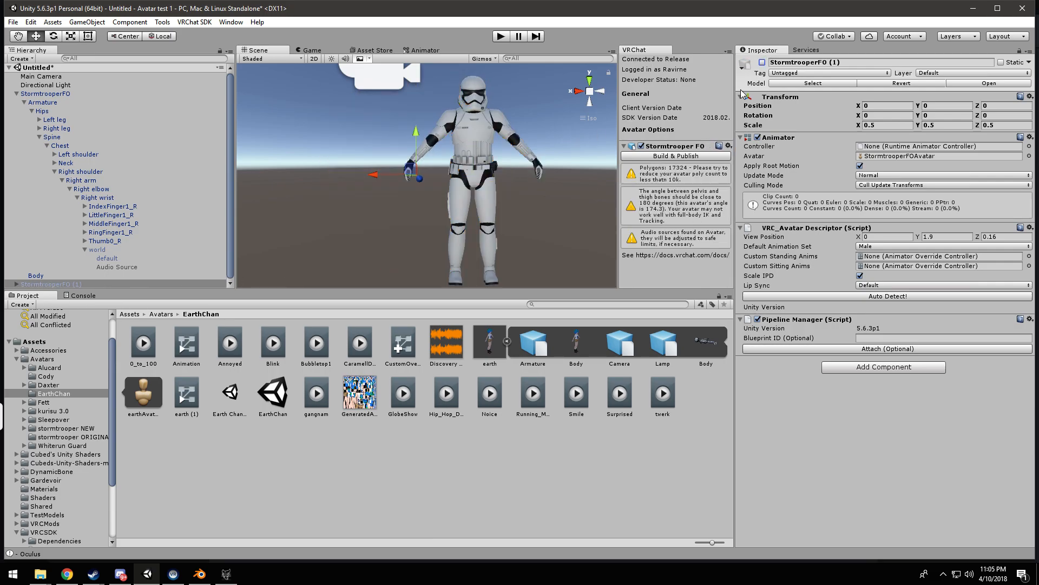
{"action": "left_click", "coordinate": [762, 63]}
Step: Deactivate the original StormtrooperFO avatar
{"action": "right_click_drag", "start_coordinate": [539, 147], "coordinate": [503, 143]}
{"action": "left_click", "coordinate": [46, 94]}
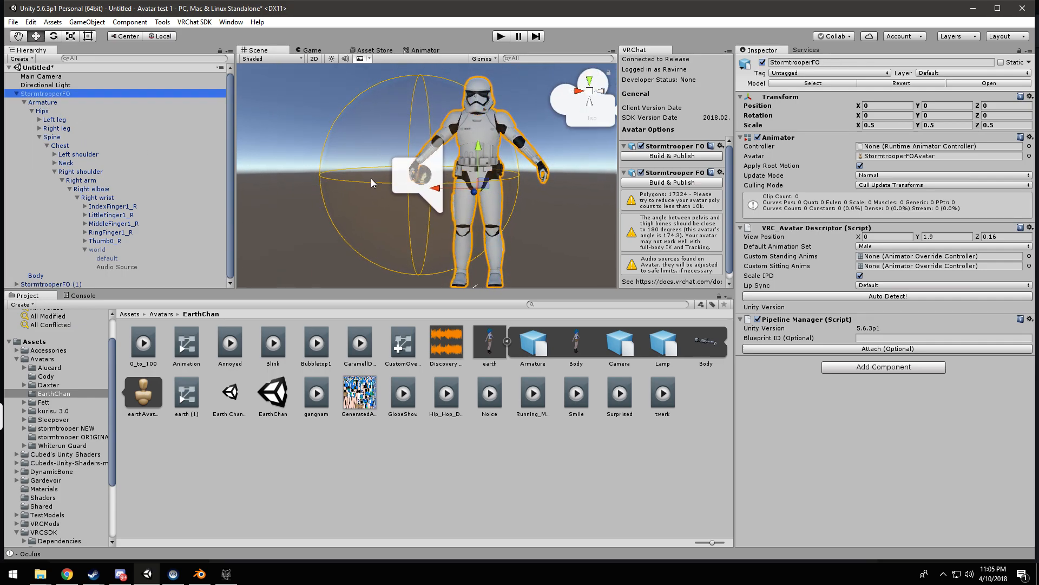
{"action": "left_click", "coordinate": [762, 63]}
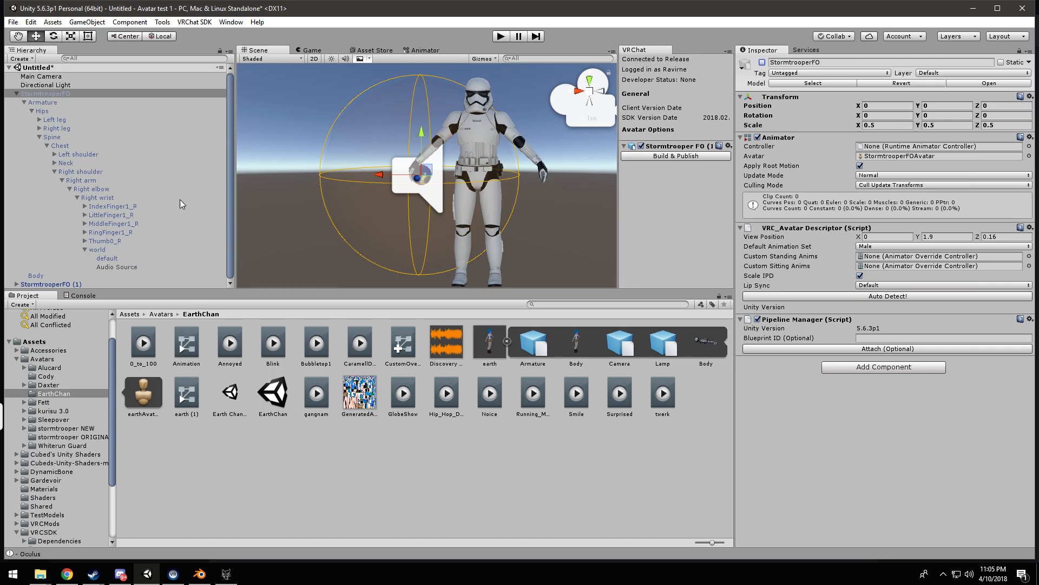
Step: Select the duplicate StormtrooperFO (1) and open the stormtrooper NEW avatar folder in the project assets
{"action": "left_click", "coordinate": [33, 283]}
{"action": "left_click_drag", "start_coordinate": [264, 291], "coordinate": [82, 382]}
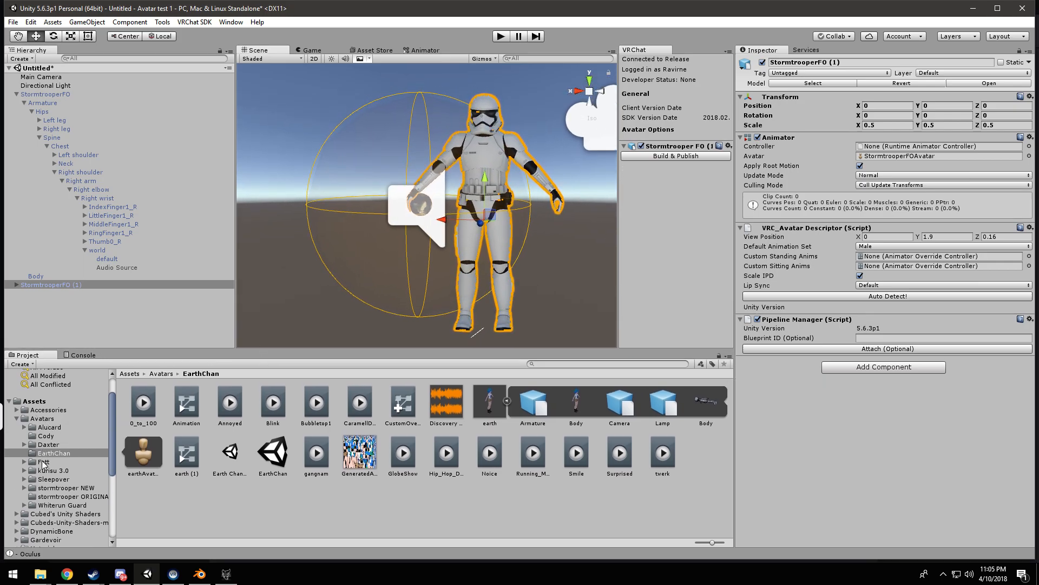
{"action": "left_click", "coordinate": [48, 489]}
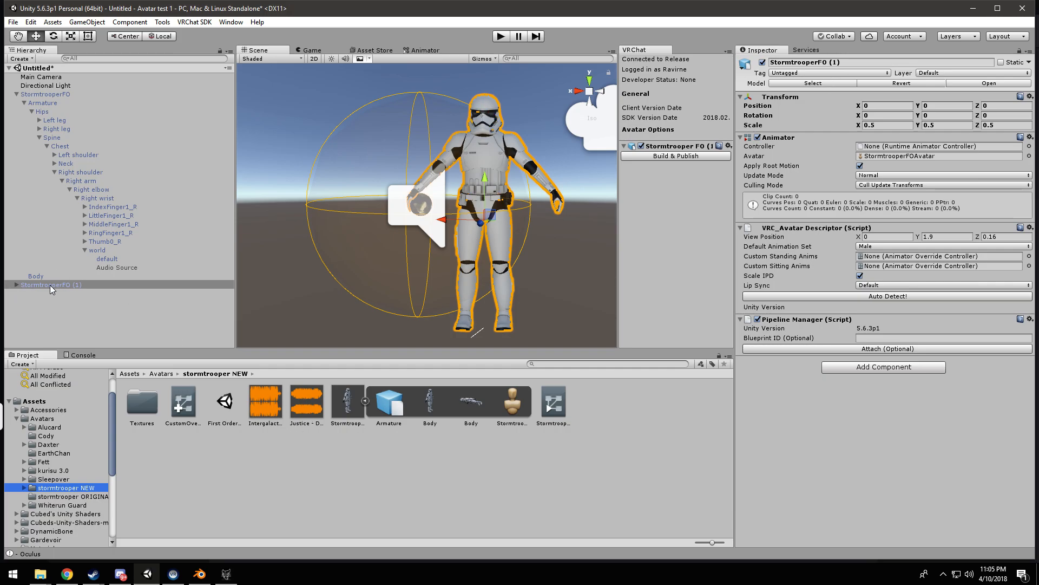
Step: Expand the bone hierarchy of StormtrooperFO (1) through the right arm and wrist down to the world object's children
{"action": "left_click", "coordinate": [15, 285]}
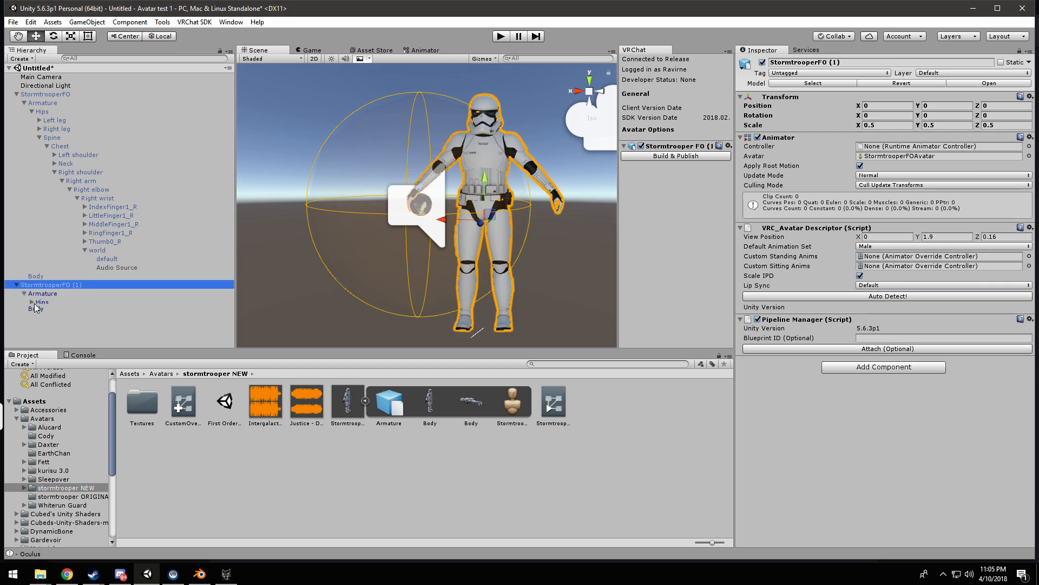
{"action": "left_click", "coordinate": [31, 302]}
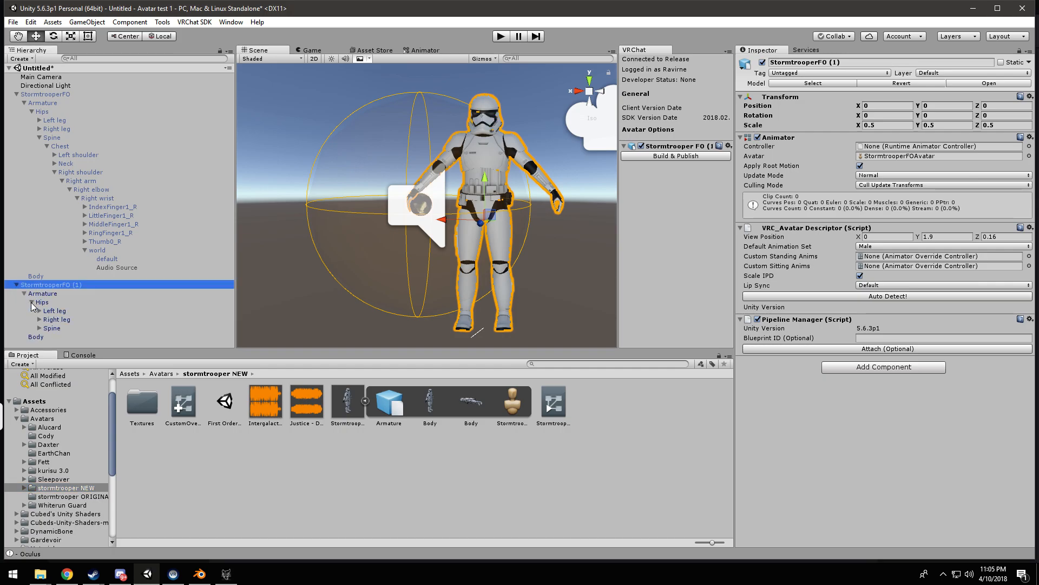
{"action": "left_click", "coordinate": [40, 328]}
{"action": "left_click", "coordinate": [47, 337]}
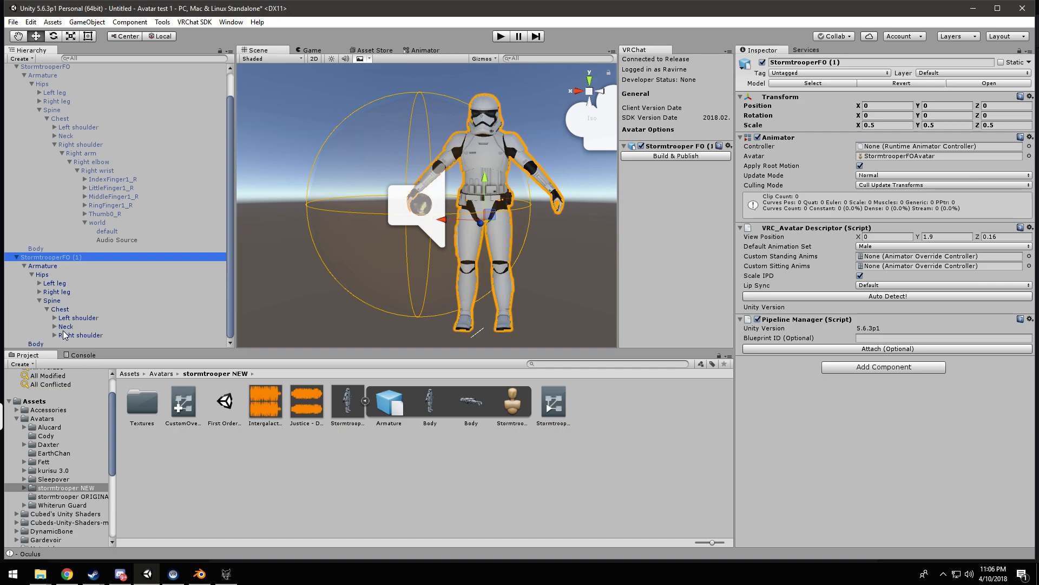
{"action": "left_click", "coordinate": [55, 335]}
{"action": "left_click", "coordinate": [62, 336]}
{"action": "left_click", "coordinate": [70, 336]}
{"action": "left_click", "coordinate": [77, 336]}
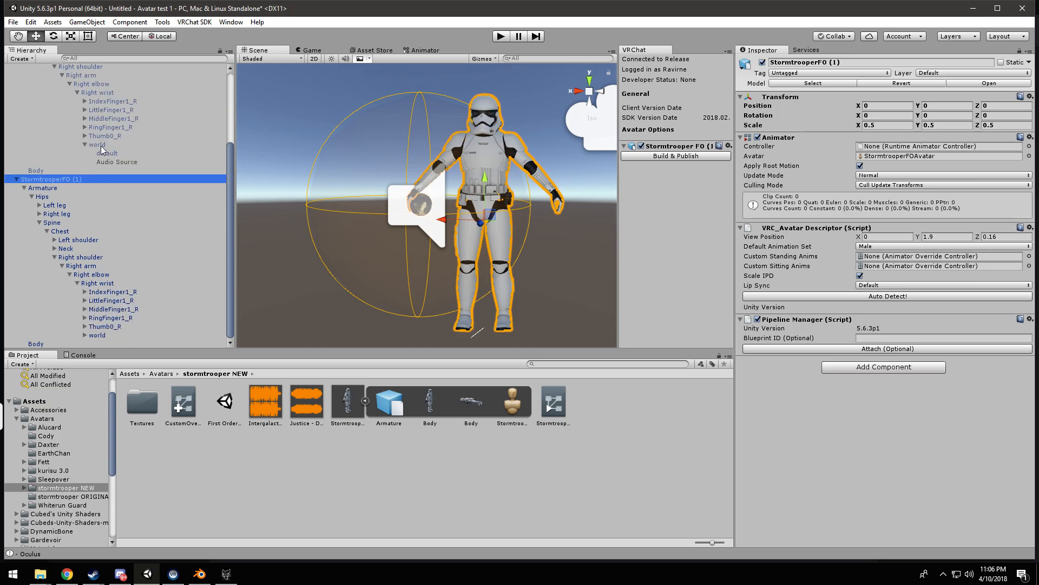
{"action": "left_click", "coordinate": [85, 335]}
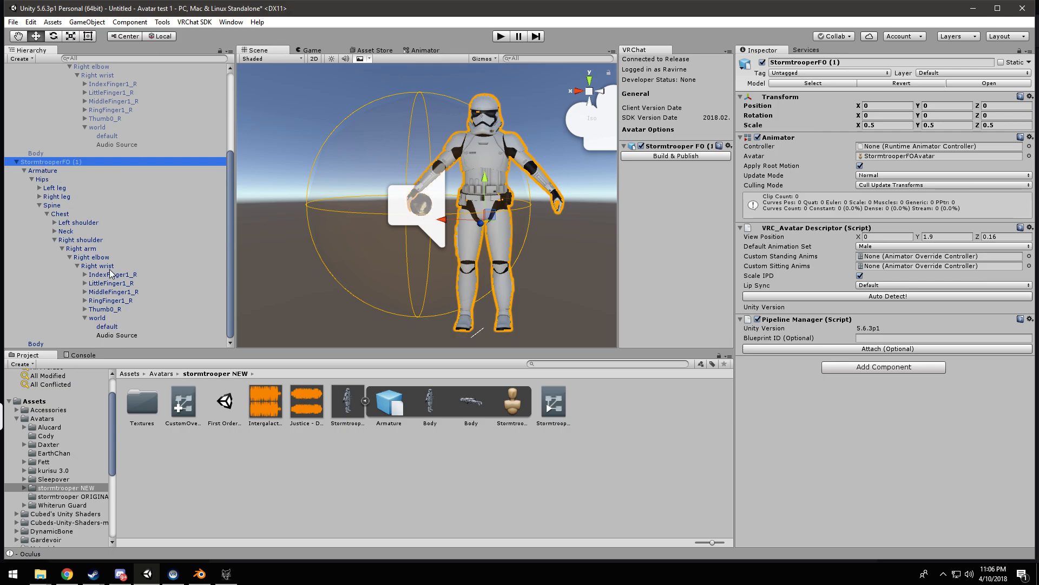
Step: Open the Animation window and dock it beside the Project and Console views
{"action": "left_click", "coordinate": [231, 22]}
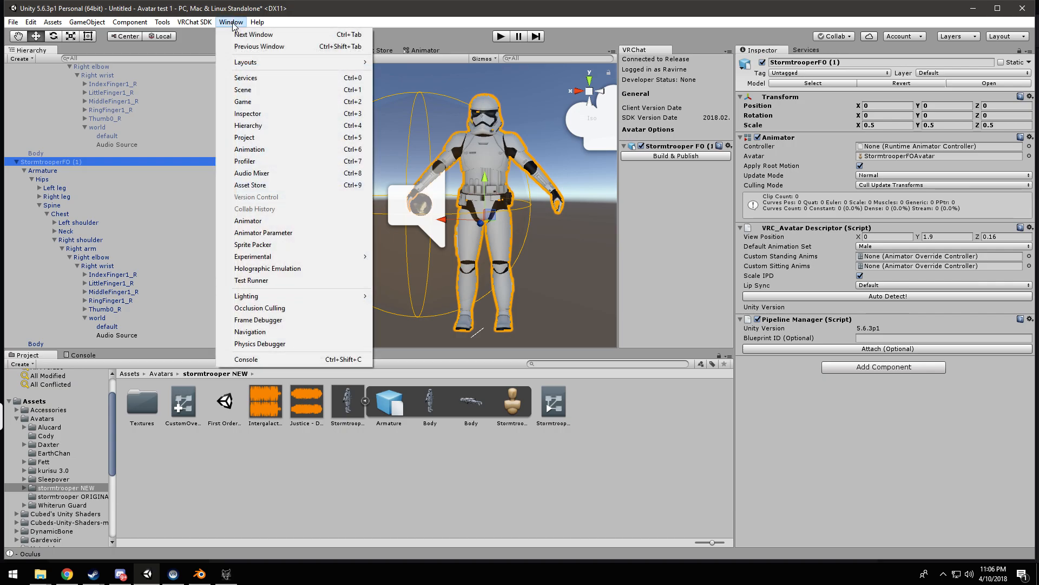
{"action": "left_click", "coordinate": [261, 149]}
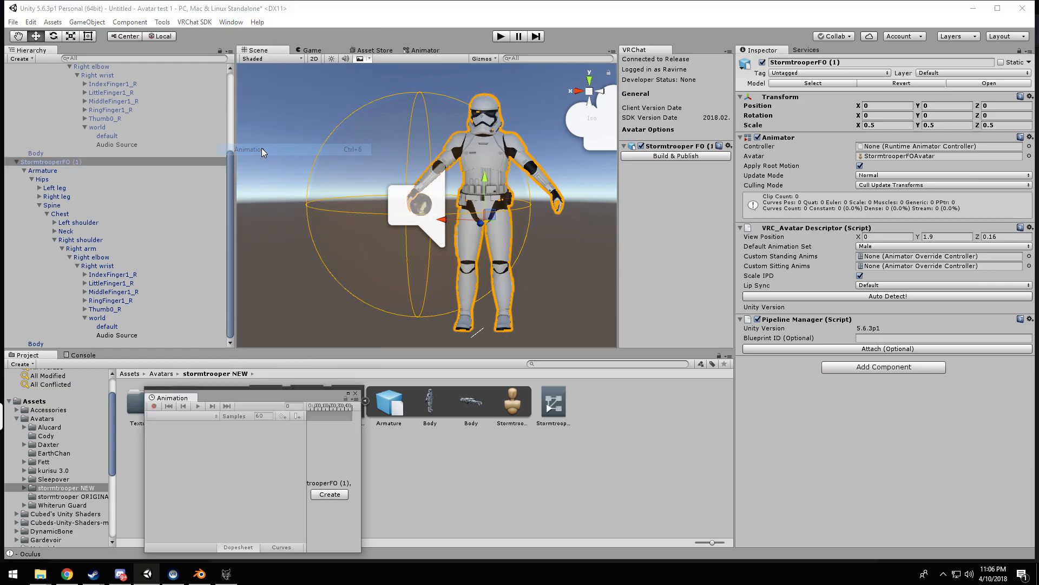
{"action": "left_click_drag", "start_coordinate": [209, 394], "coordinate": [142, 358]}
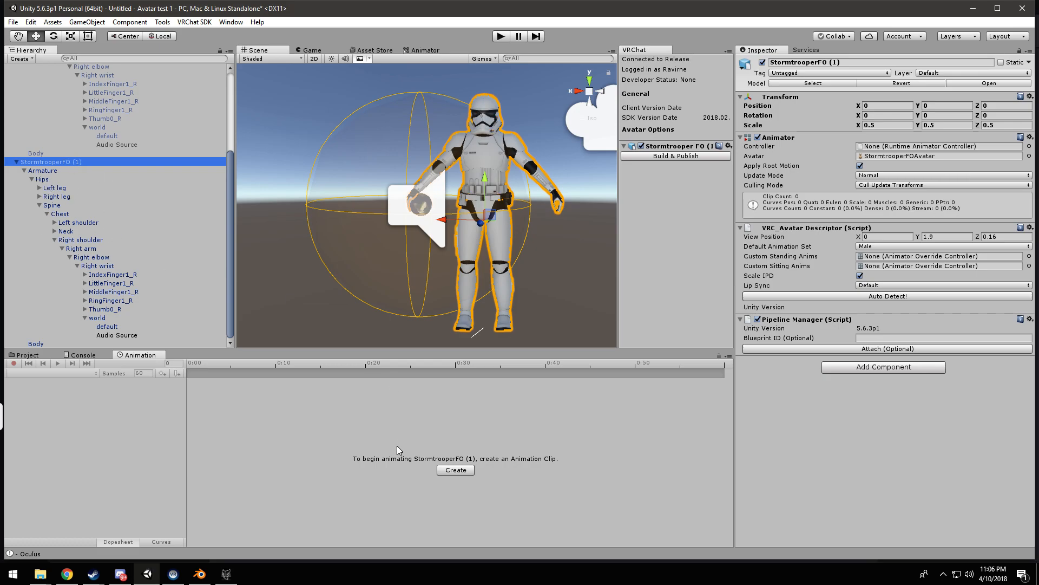
Step: Create an animation clip for StormtrooperFO (1) named showglobe in the stormtrooper NEW folder
{"action": "left_click", "coordinate": [449, 470]}
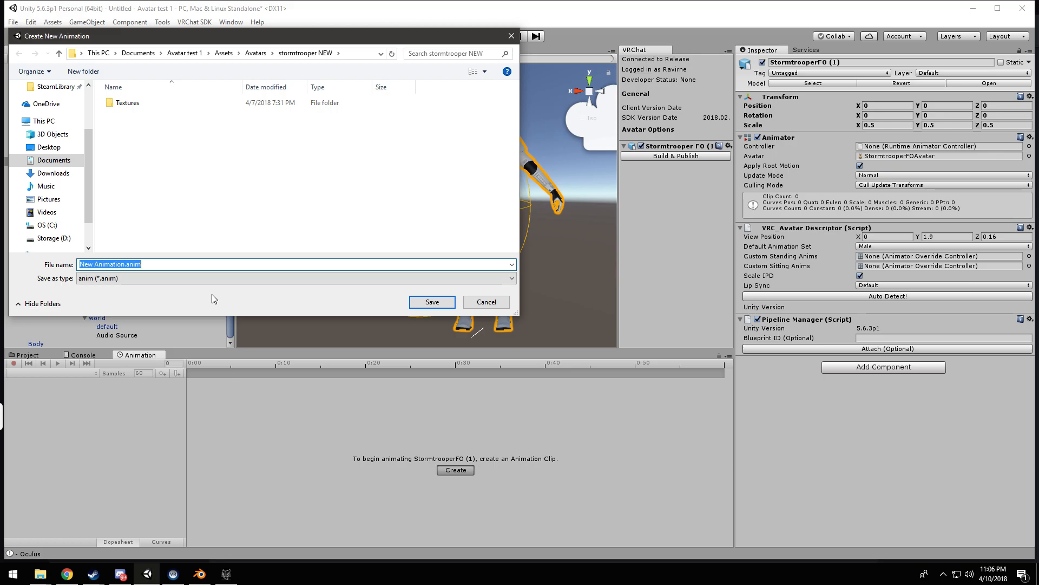
{"action": "type", "text": "pu"}
{"action": "type", "text": "showglobe"}
{"action": "left_click", "coordinate": [429, 302]}
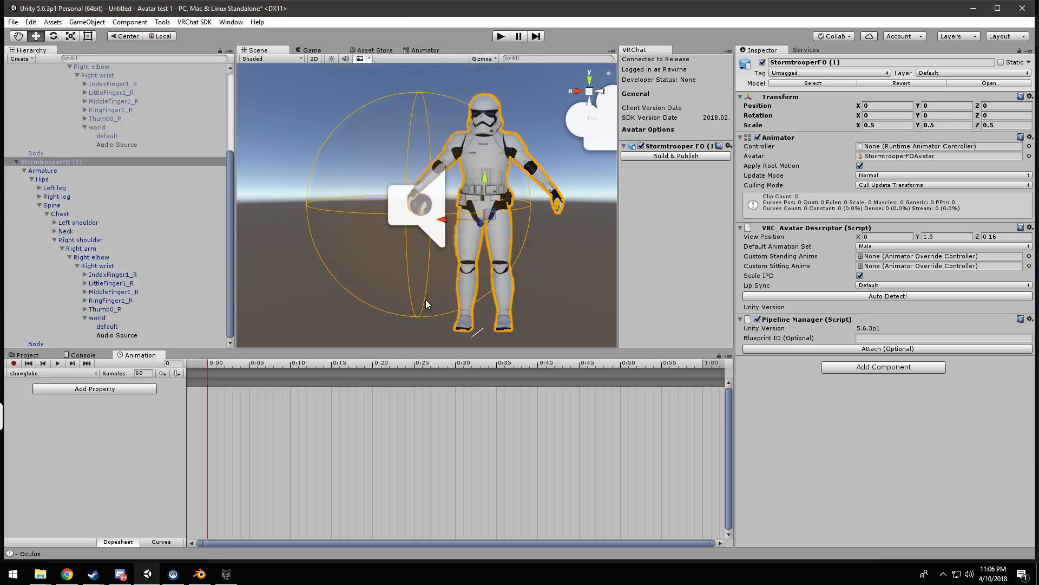
Step: Add the Is Active property of the right wrist's world object to the showglobe clip and widen the property list
{"action": "left_click", "coordinate": [89, 390]}
{"action": "left_click", "coordinate": [162, 423]}
{"action": "left_click", "coordinate": [169, 450]}
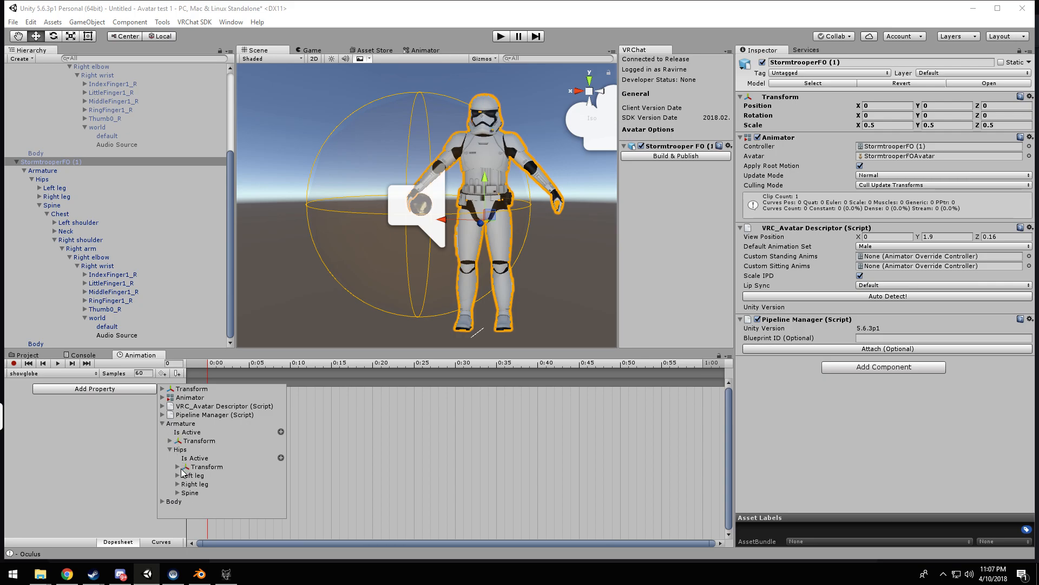
{"action": "left_click", "coordinate": [177, 493]}
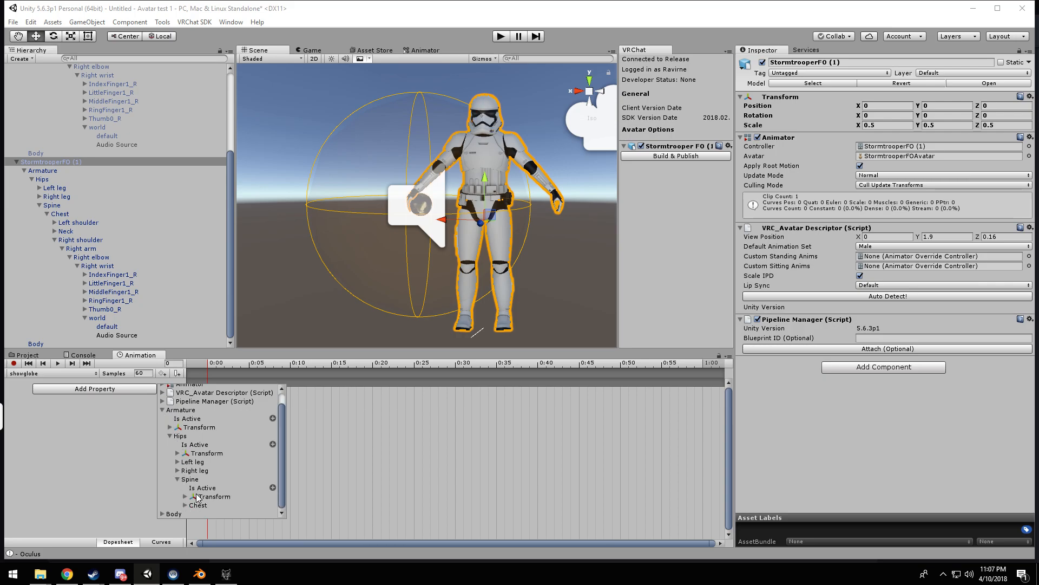
{"action": "left_click", "coordinate": [184, 505]}
{"action": "left_click", "coordinate": [193, 505]}
{"action": "left_click", "coordinate": [201, 505]}
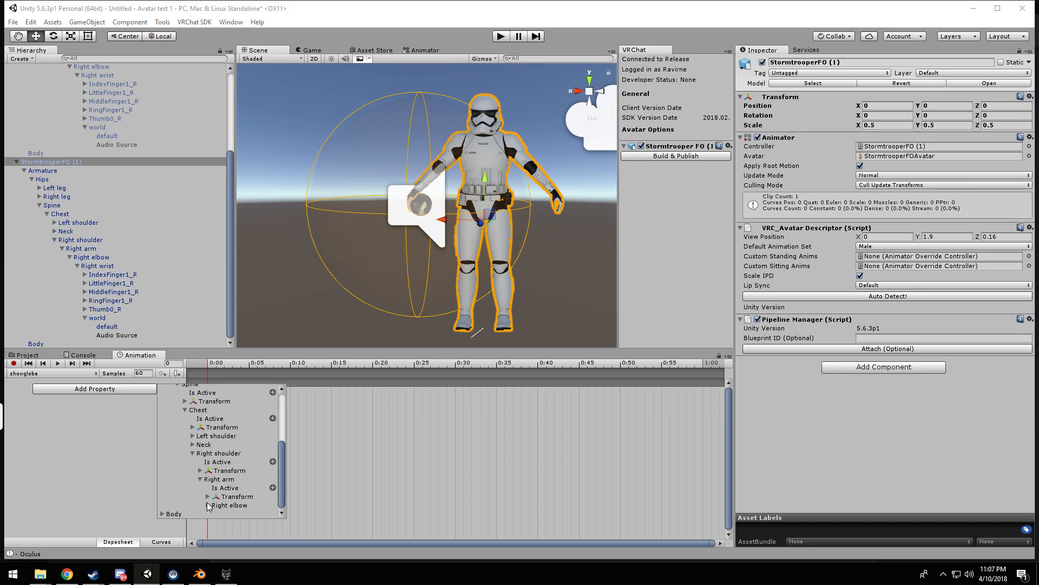
{"action": "left_click", "coordinate": [207, 505]}
{"action": "left_click", "coordinate": [215, 505]}
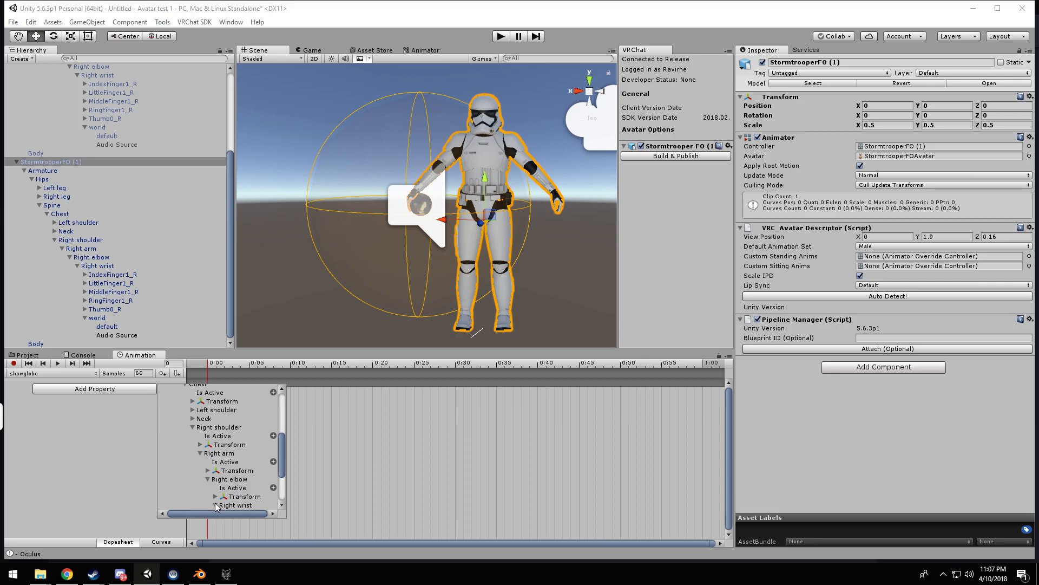
{"action": "left_click", "coordinate": [223, 497]}
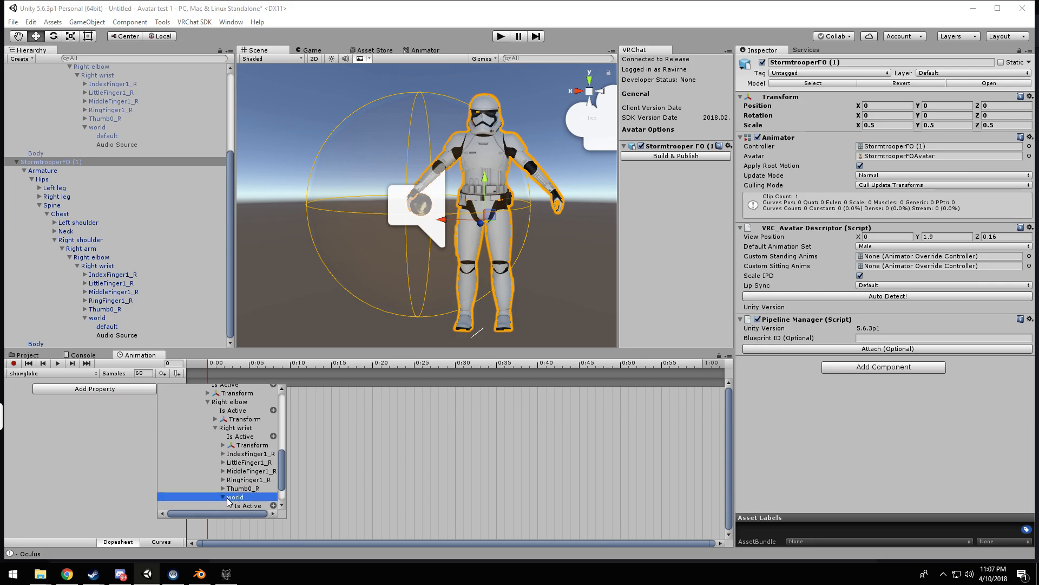
{"action": "left_click_drag", "start_coordinate": [283, 466], "coordinate": [281, 481]}
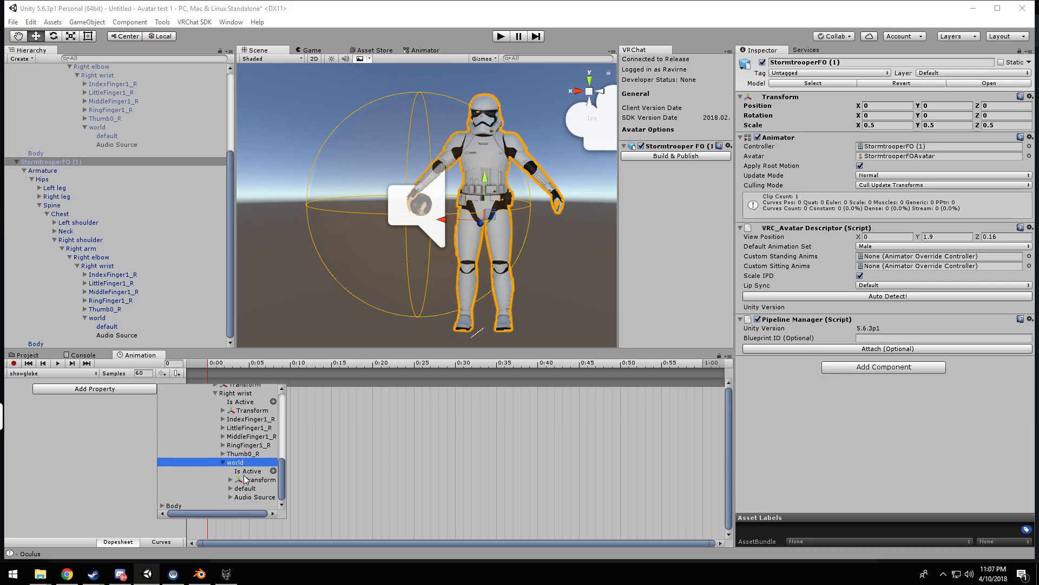
{"action": "left_click", "coordinate": [273, 471]}
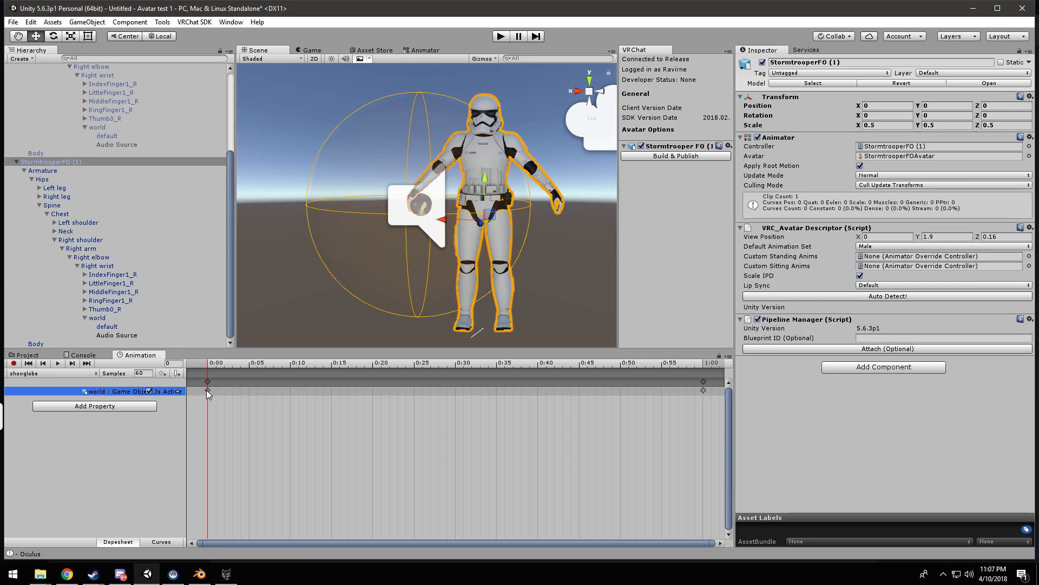
{"action": "left_click_drag", "start_coordinate": [186, 377], "coordinate": [262, 381]}
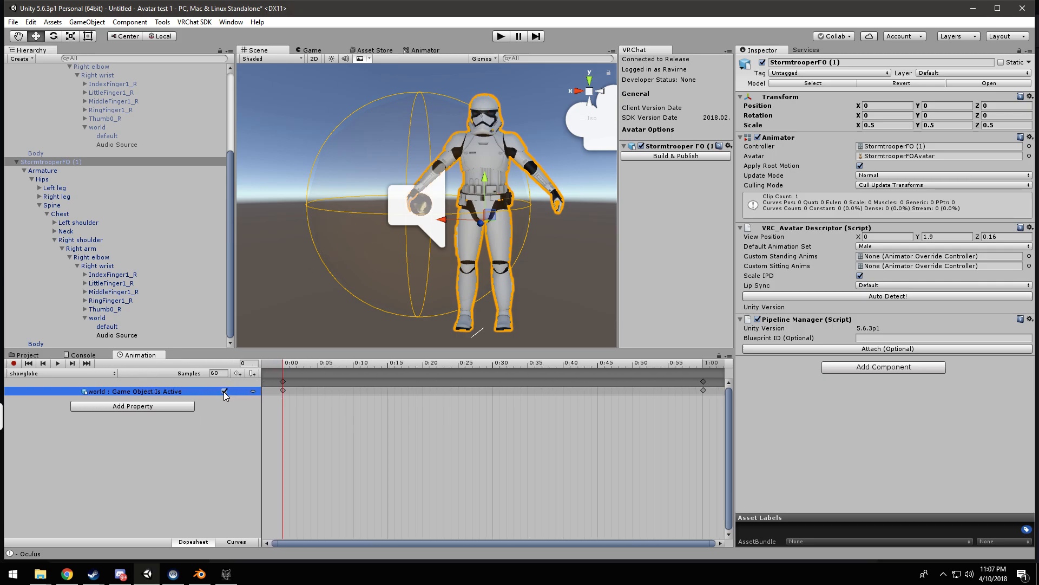
Step: Add the Is Active property of the Audio Source under the right wrist's world object to the showglobe clip
{"action": "left_click", "coordinate": [132, 408]}
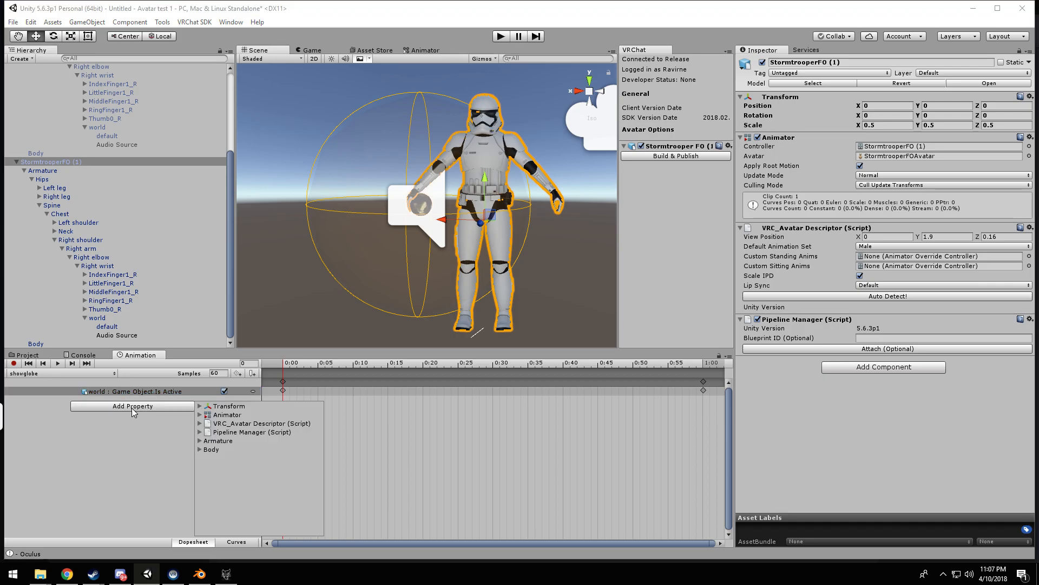
{"action": "left_click", "coordinate": [199, 441]}
{"action": "left_click", "coordinate": [206, 466]}
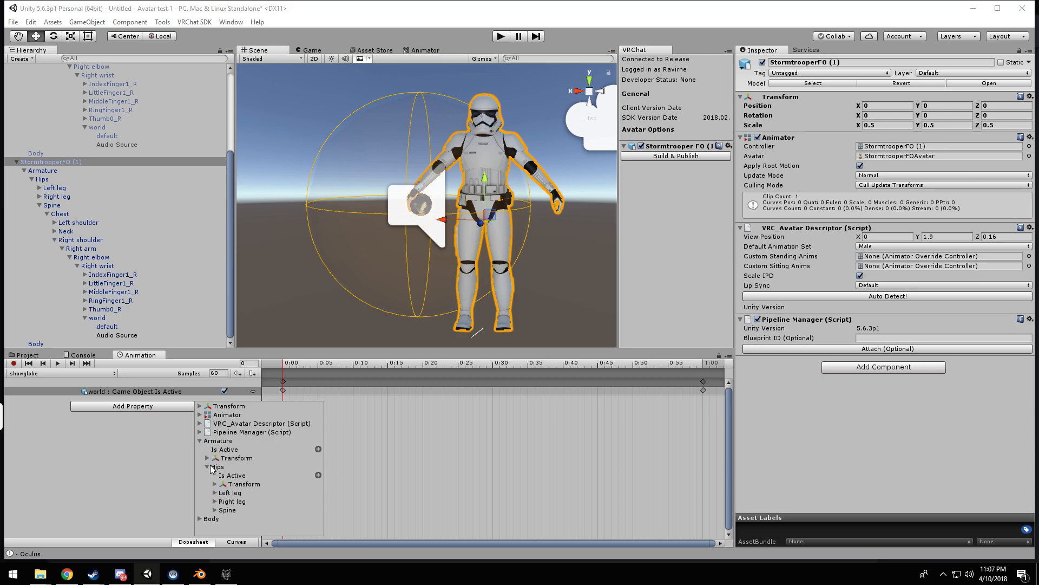
{"action": "left_click", "coordinate": [215, 510]}
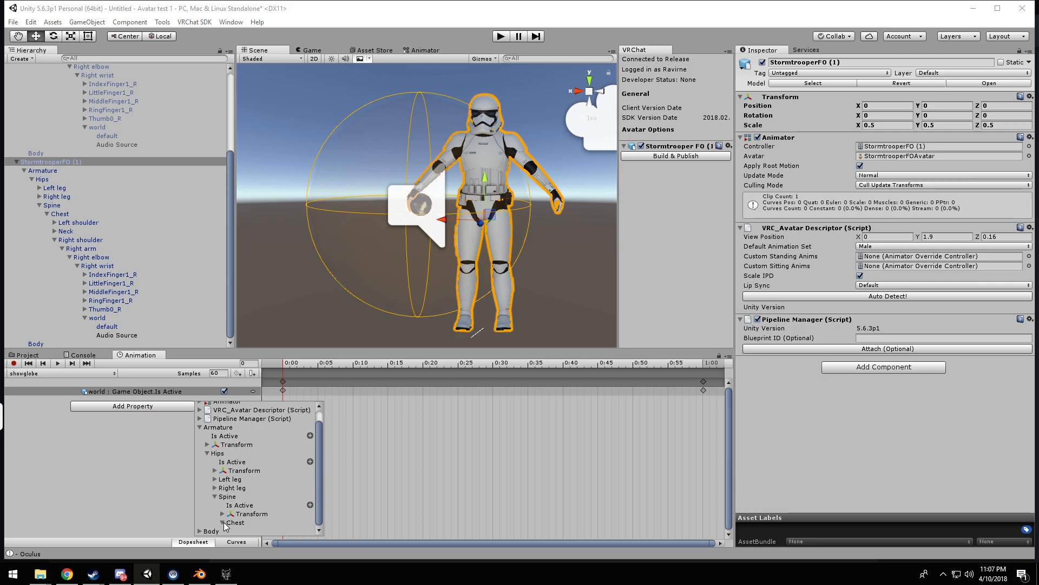
{"action": "left_click", "coordinate": [223, 522]}
{"action": "left_click", "coordinate": [230, 523]}
{"action": "left_click", "coordinate": [238, 523]}
{"action": "left_click", "coordinate": [245, 523]}
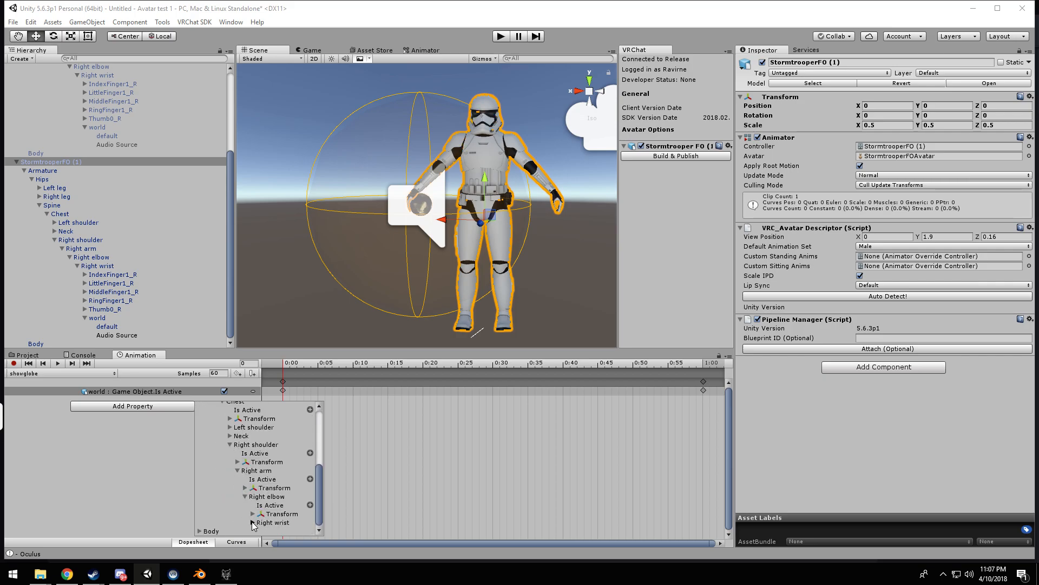
{"action": "left_click", "coordinate": [253, 523]}
{"action": "left_click", "coordinate": [260, 523]}
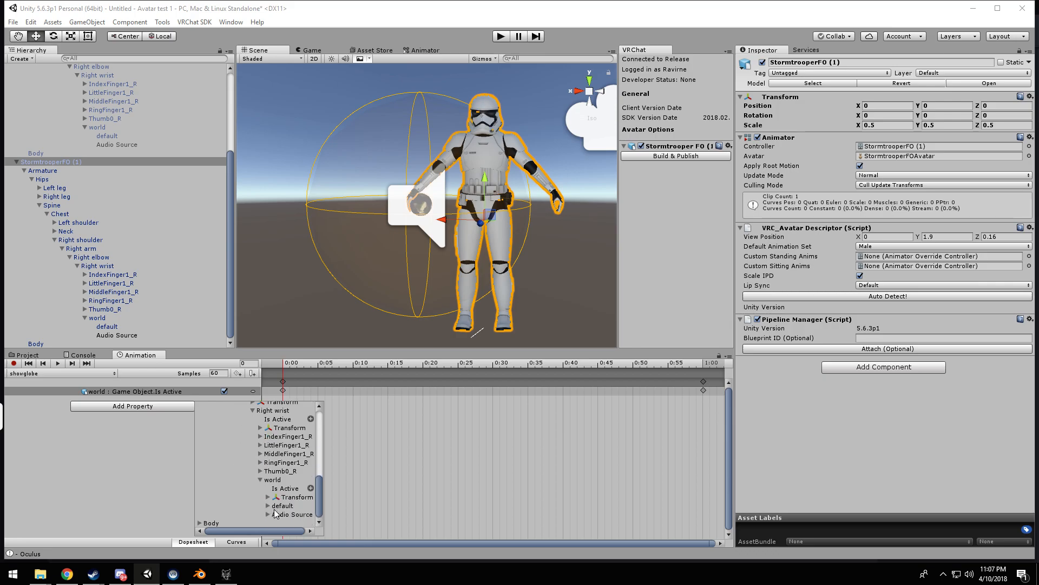
{"action": "left_click", "coordinate": [268, 514]}
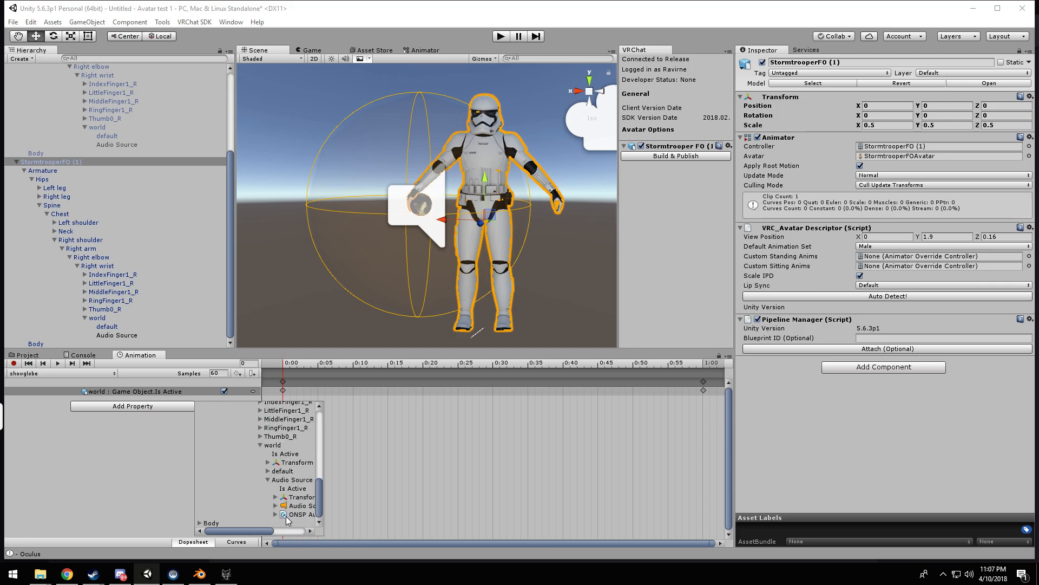
{"action": "left_click_drag", "start_coordinate": [271, 531], "coordinate": [302, 532]}
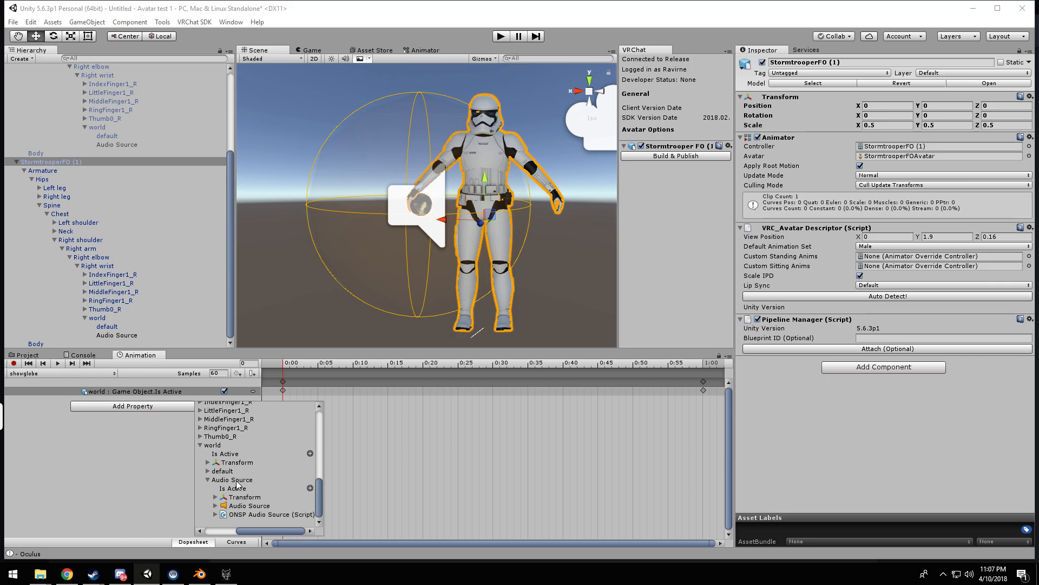
{"action": "left_click", "coordinate": [310, 488]}
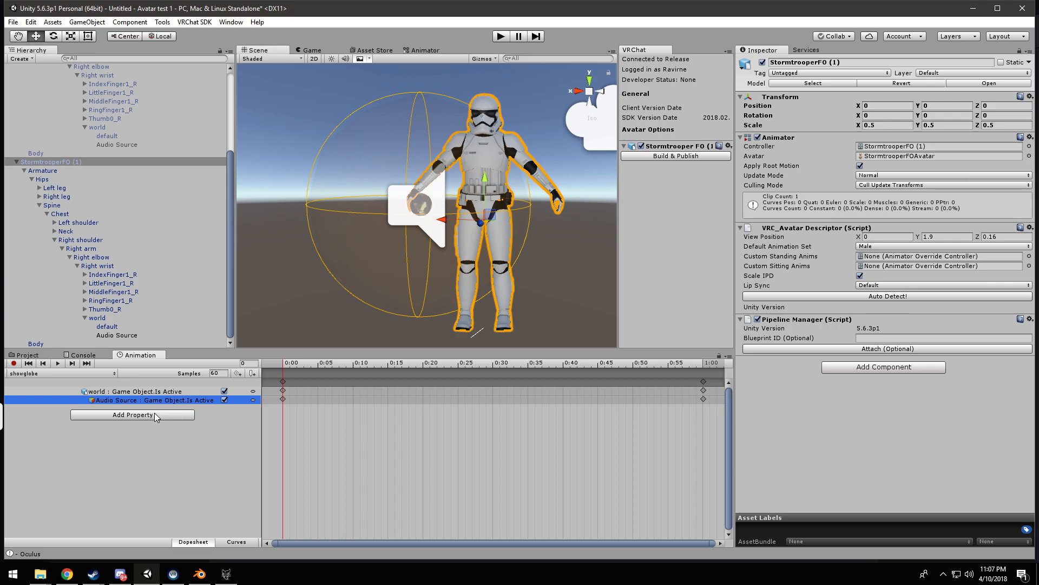
{"action": "left_click", "coordinate": [135, 416]}
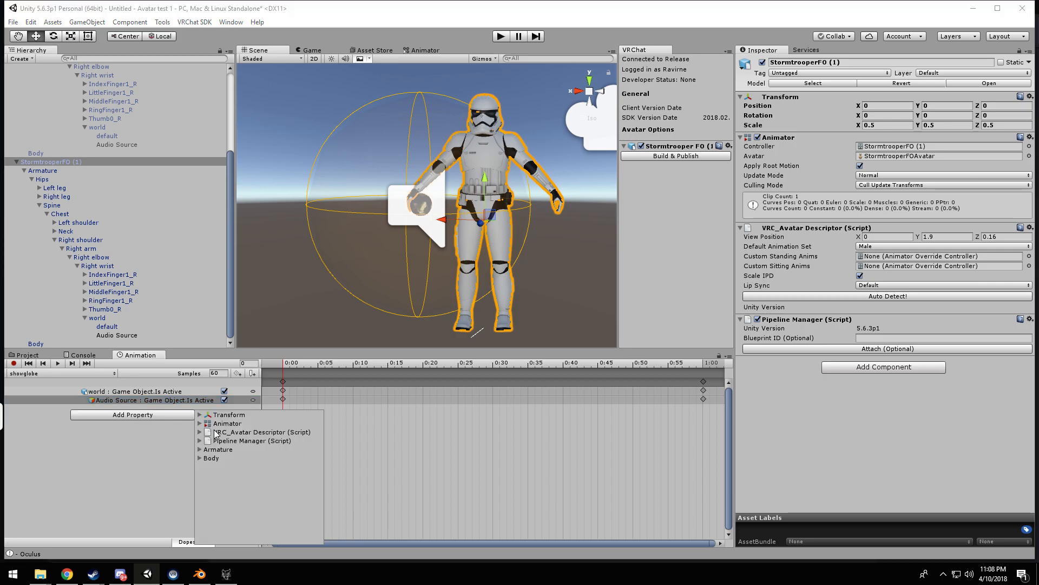
{"action": "left_click", "coordinate": [200, 449]}
{"action": "left_click", "coordinate": [208, 474]}
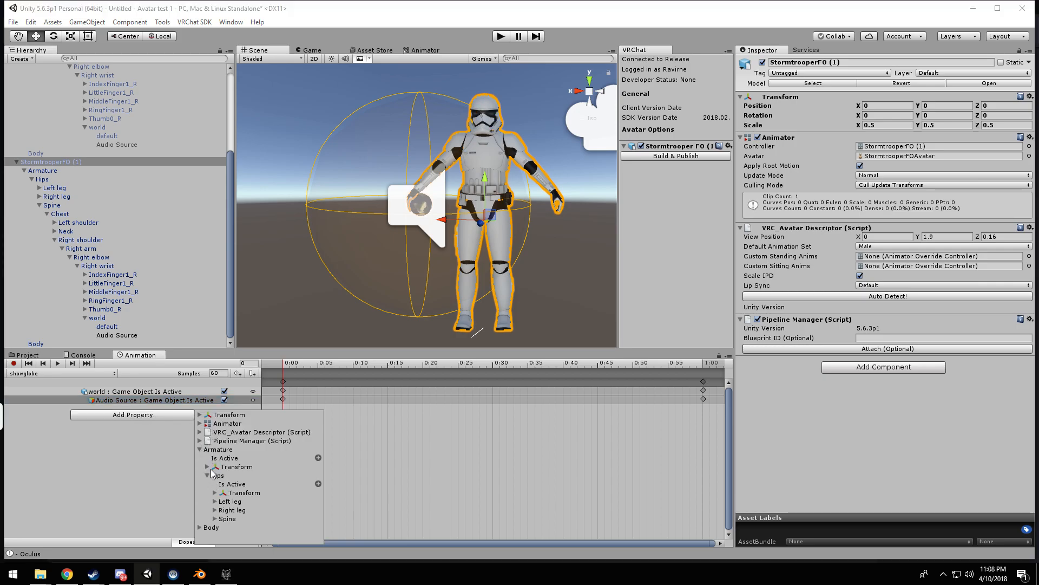
{"action": "left_click", "coordinate": [215, 518]}
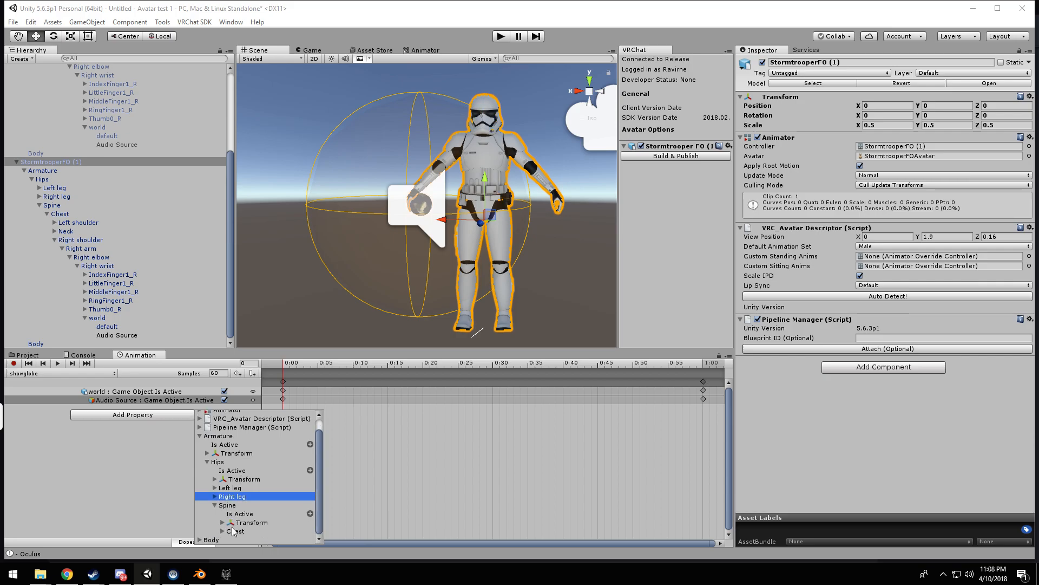
{"action": "left_click", "coordinate": [222, 527]}
{"action": "scroll", "coordinate": [231, 533], "scroll_direction": "up", "scroll_amount": 3}
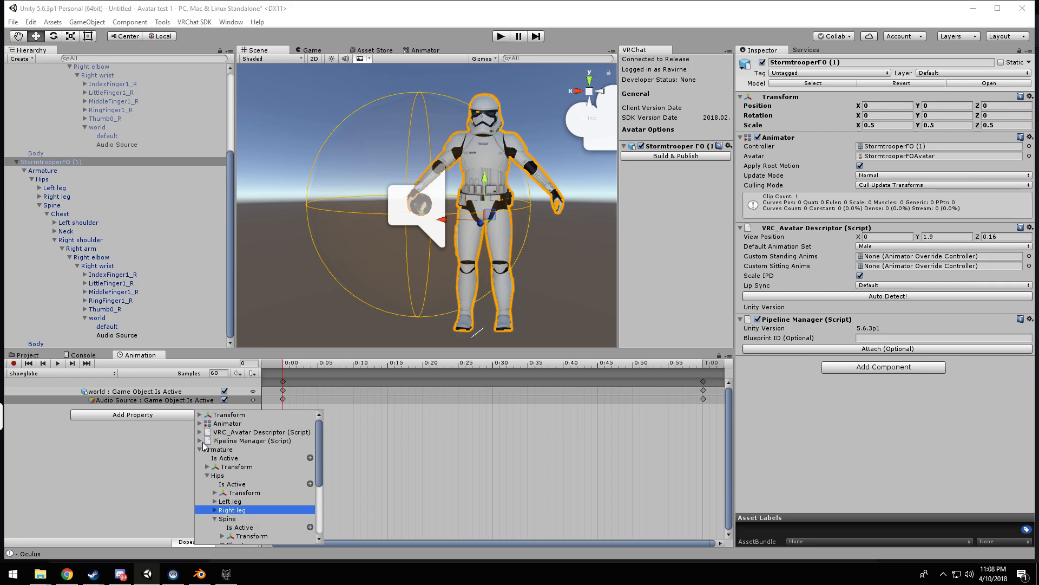
{"action": "left_click", "coordinate": [200, 450]}
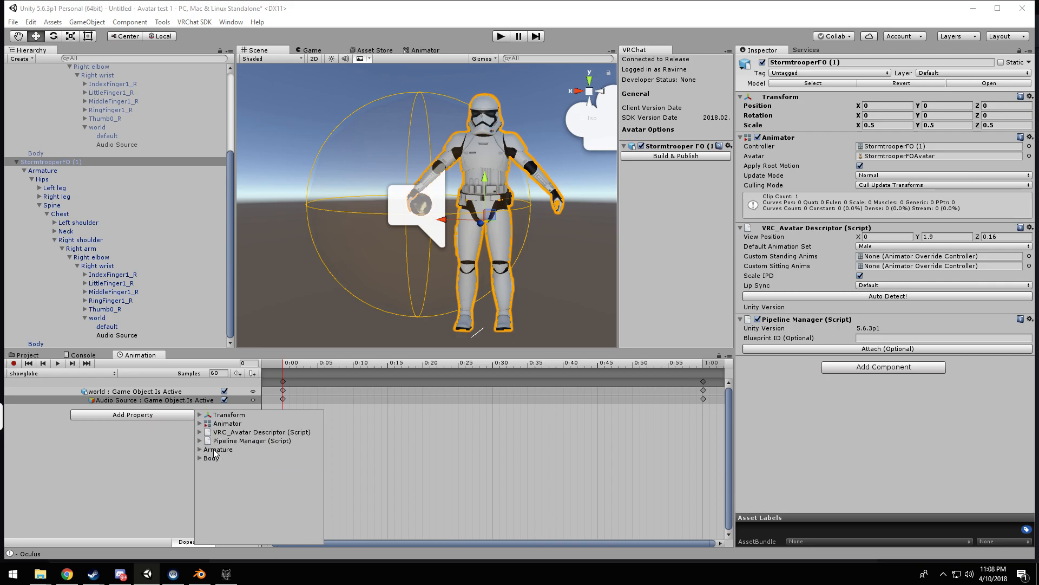
{"action": "left_click", "coordinate": [201, 423]}
{"action": "scroll", "coordinate": [252, 447], "scroll_direction": "down", "scroll_amount": 10}
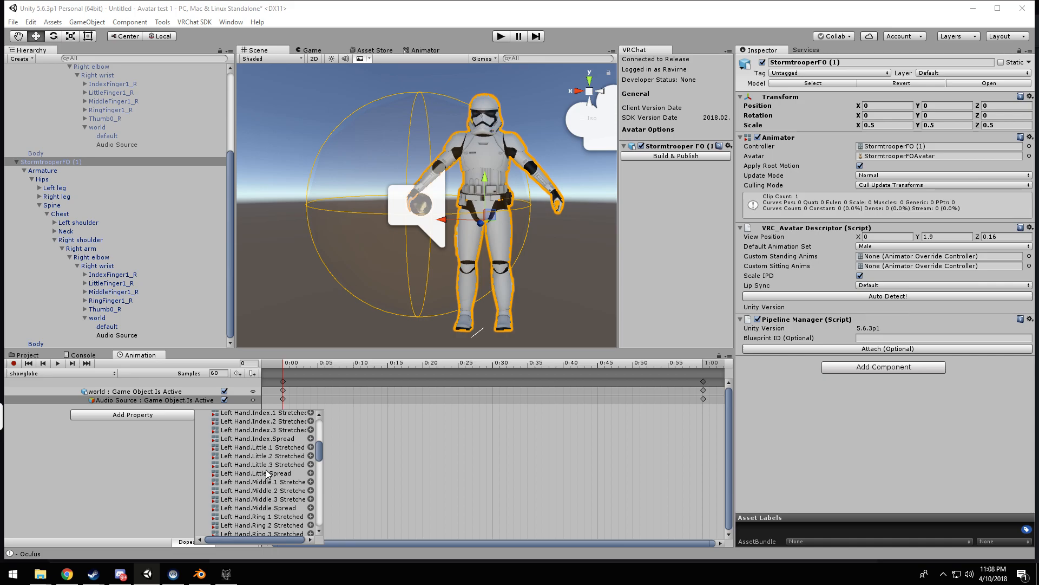
{"action": "scroll", "coordinate": [271, 465], "scroll_direction": "up", "scroll_amount": 5}
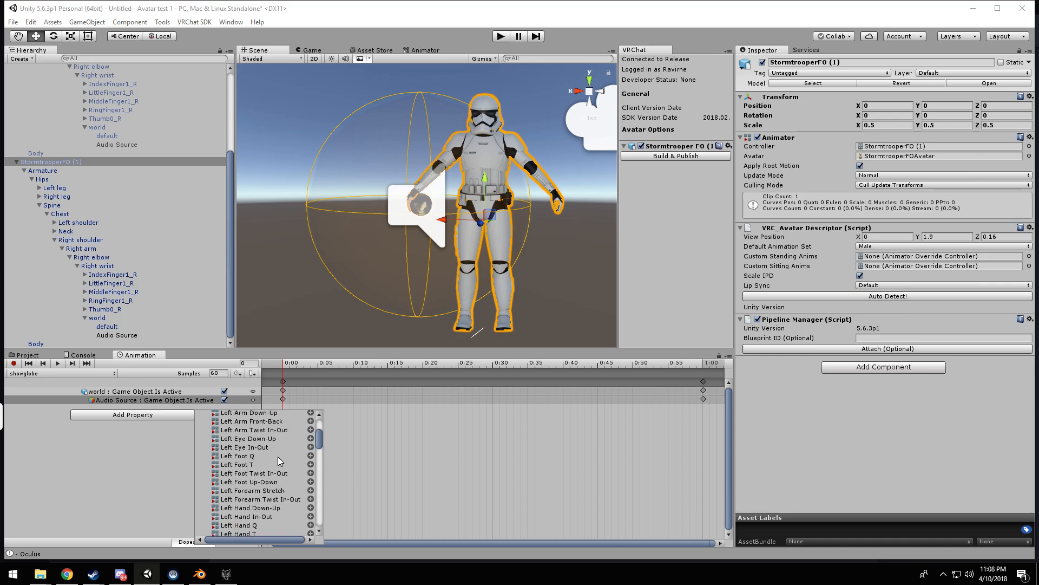
{"action": "scroll", "coordinate": [233, 444], "scroll_direction": "up", "scroll_amount": 5}
{"action": "left_click", "coordinate": [199, 424]}
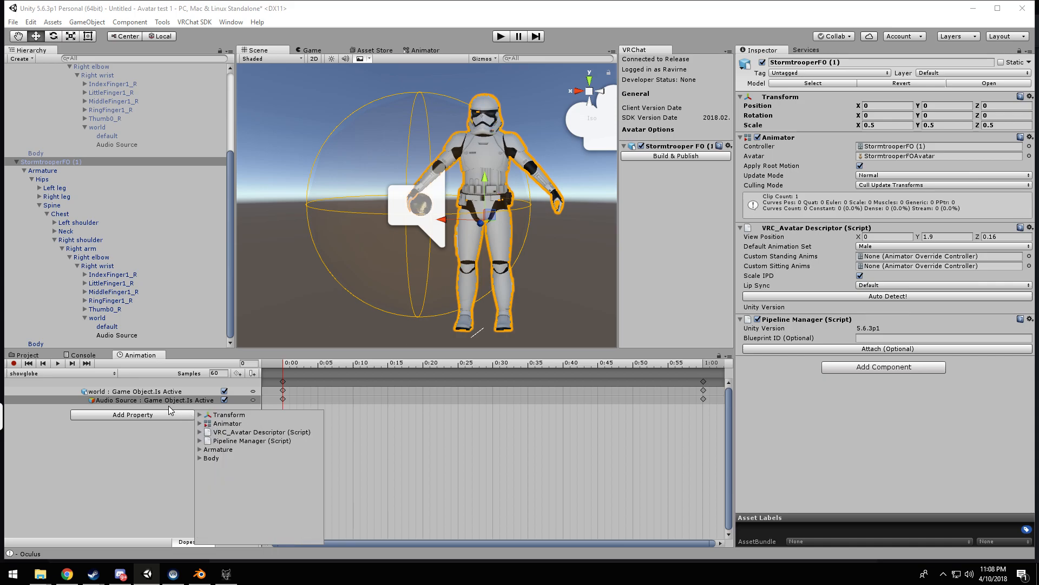
Step: Add the Animator's Right Hand.Index.1 Stretched property to the showglobe clip
{"action": "left_click", "coordinate": [200, 424]}
{"action": "scroll", "coordinate": [232, 448], "scroll_direction": "down", "scroll_amount": 10}
{"action": "scroll", "coordinate": [231, 449], "scroll_direction": "down", "scroll_amount": 10}
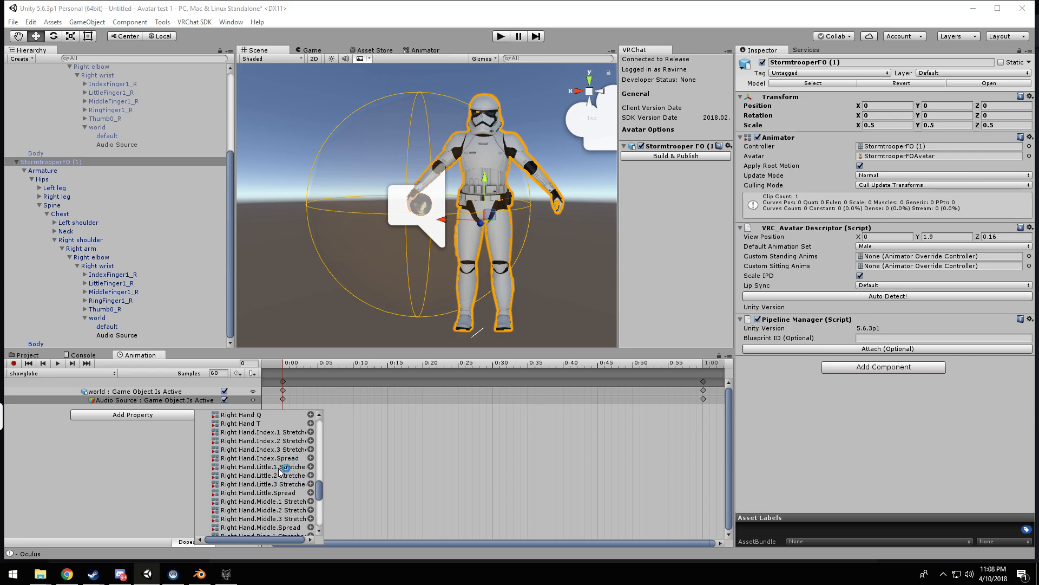
{"action": "scroll", "coordinate": [281, 491], "scroll_direction": "down", "scroll_amount": 2}
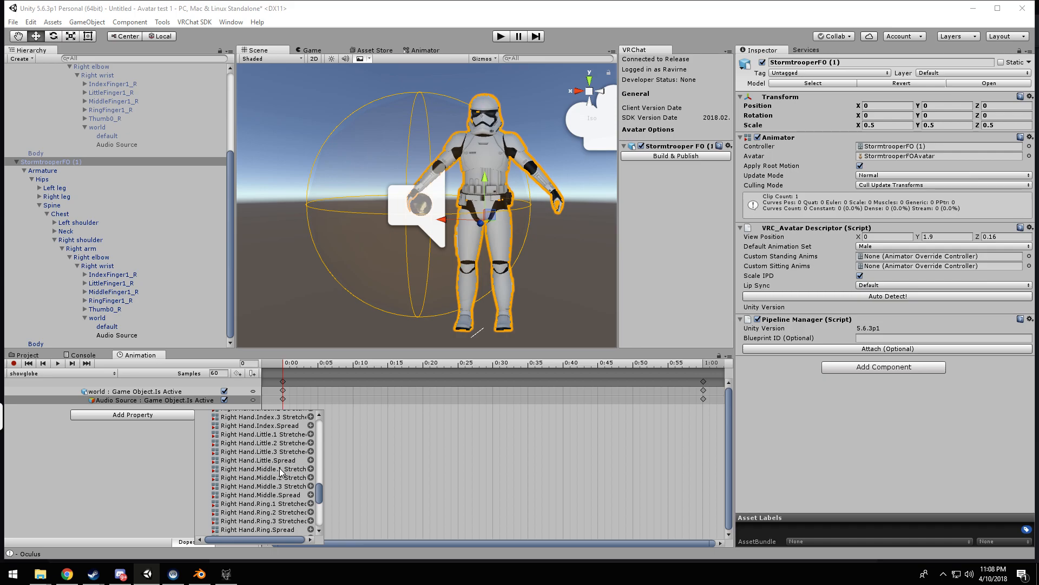
{"action": "scroll", "coordinate": [280, 501], "scroll_direction": "down", "scroll_amount": 4}
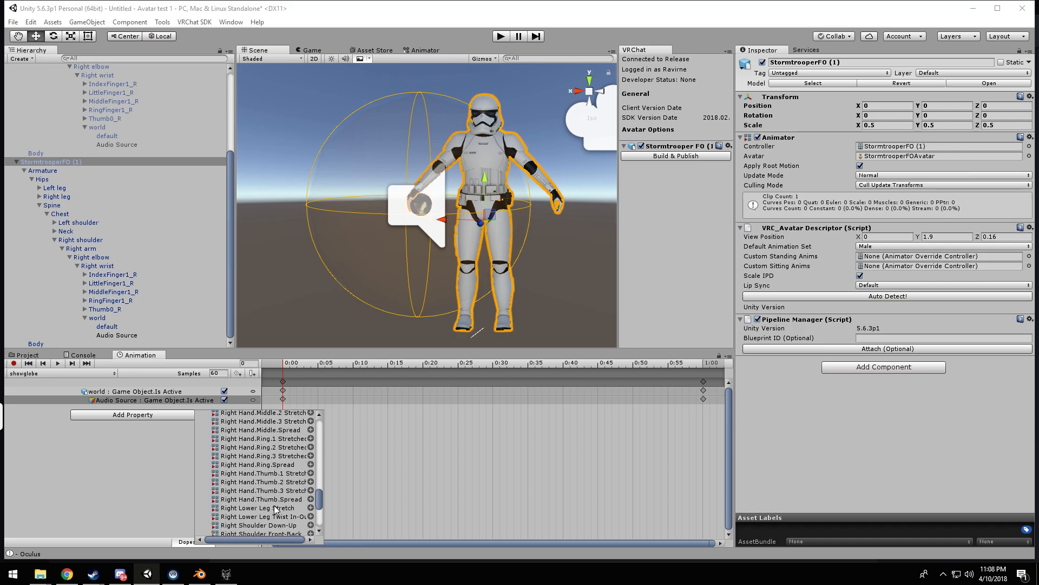
{"action": "scroll", "coordinate": [291, 487], "scroll_direction": "up", "scroll_amount": 5}
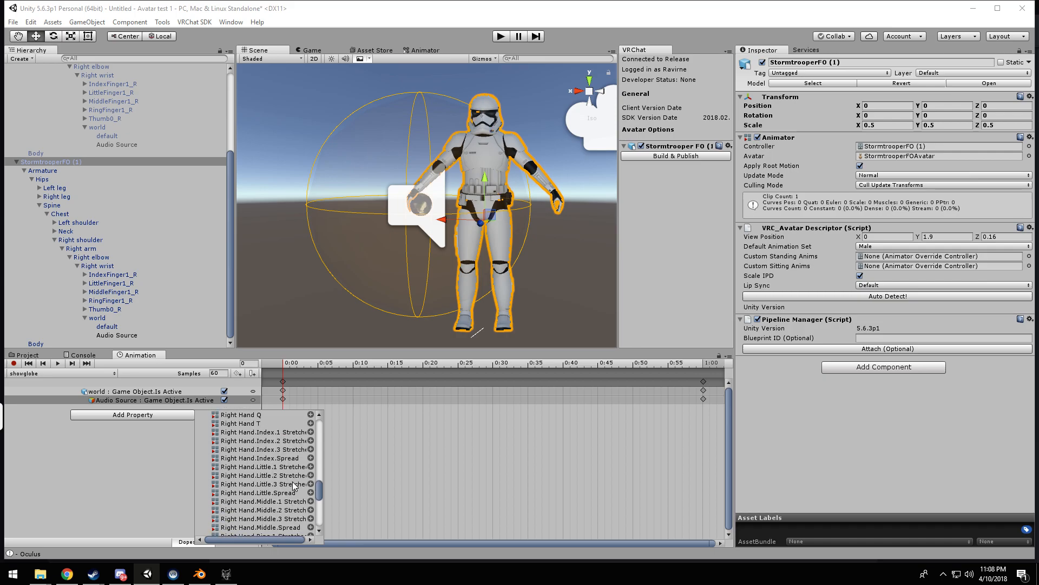
{"action": "left_click", "coordinate": [310, 432]}
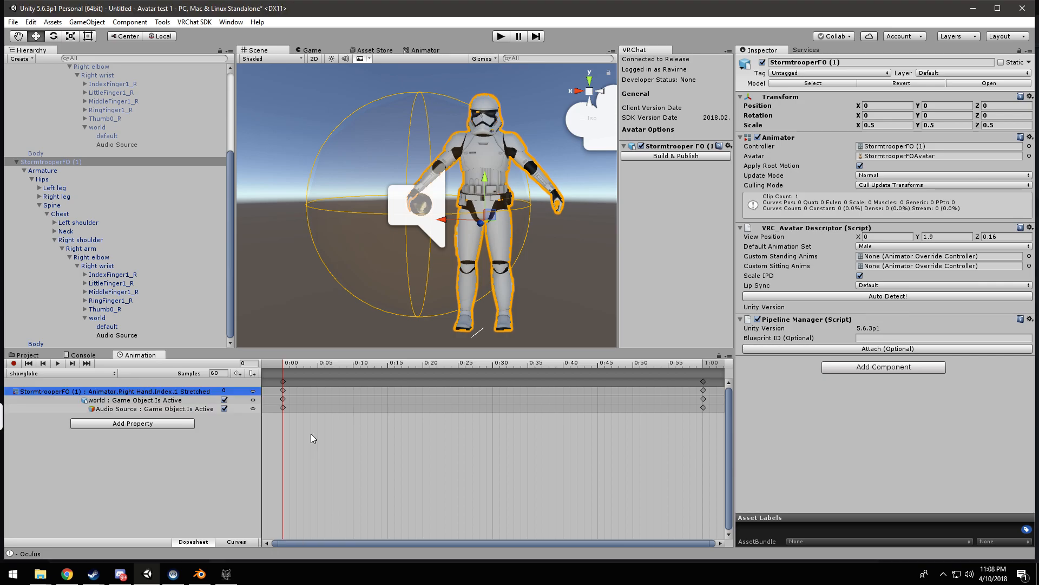
Step: Add the Animator's Right Hand.Index.2 Stretched property to the showglobe clip
{"action": "left_click", "coordinate": [176, 422]}
{"action": "left_click", "coordinate": [200, 432]}
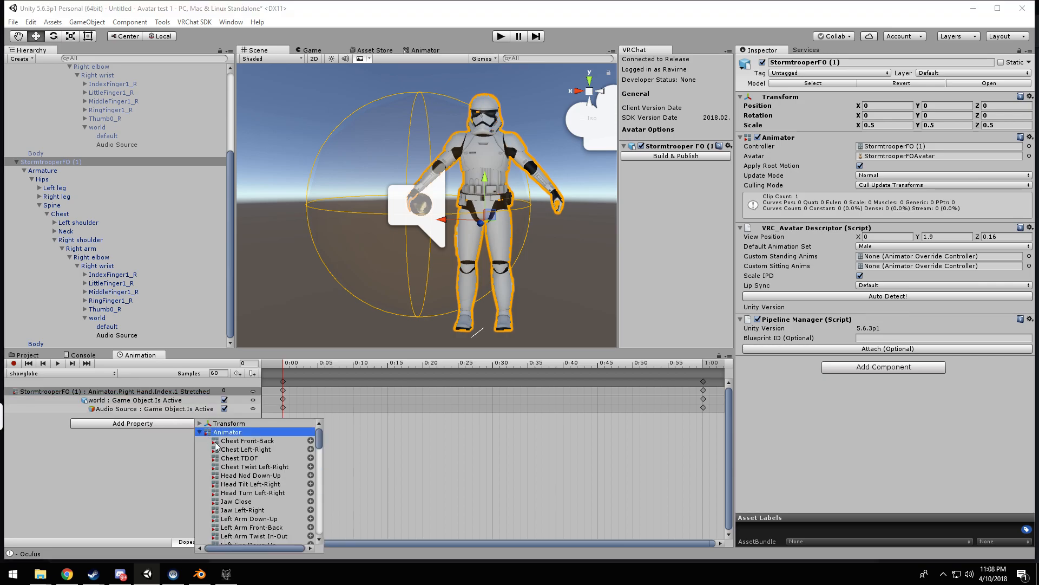
{"action": "scroll", "coordinate": [255, 475], "scroll_direction": "down", "scroll_amount": 10}
{"action": "scroll", "coordinate": [255, 475], "scroll_direction": "down", "scroll_amount": 12}
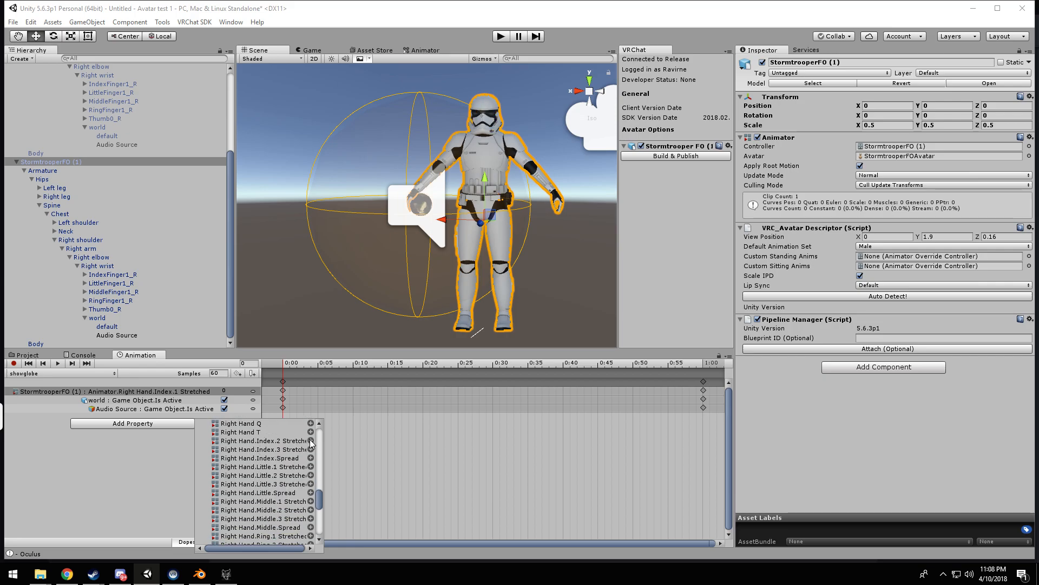
{"action": "left_click", "coordinate": [311, 441]}
Step: Add the Animator's Right Hand.Index.3 Stretched property to the showglobe clip
{"action": "left_click", "coordinate": [175, 432]}
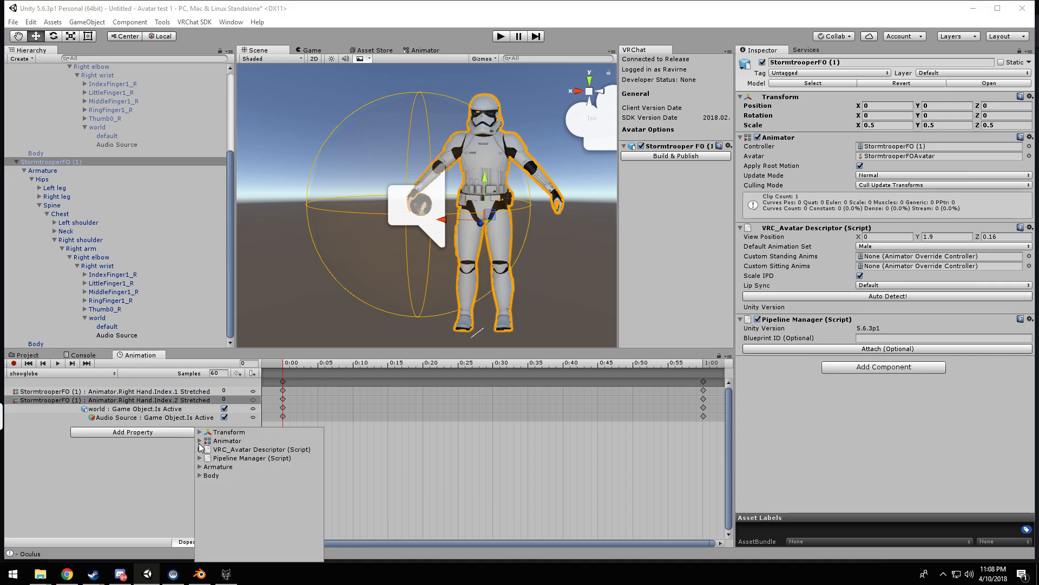
{"action": "left_click", "coordinate": [199, 441]}
{"action": "scroll", "coordinate": [260, 476], "scroll_direction": "down", "scroll_amount": 15}
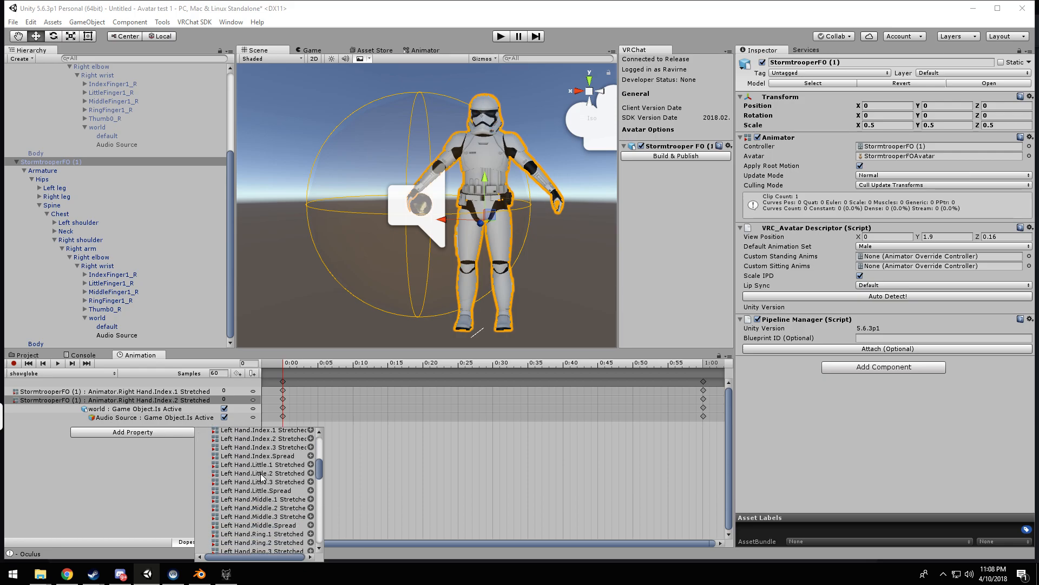
{"action": "scroll", "coordinate": [273, 481], "scroll_direction": "down", "scroll_amount": 15}
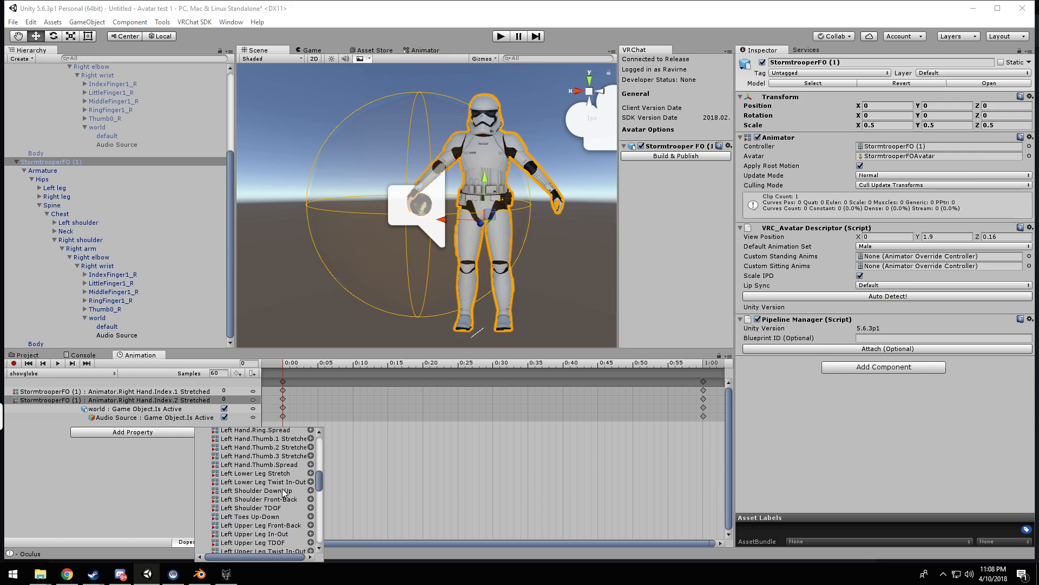
{"action": "scroll", "coordinate": [281, 487], "scroll_direction": "down", "scroll_amount": 4}
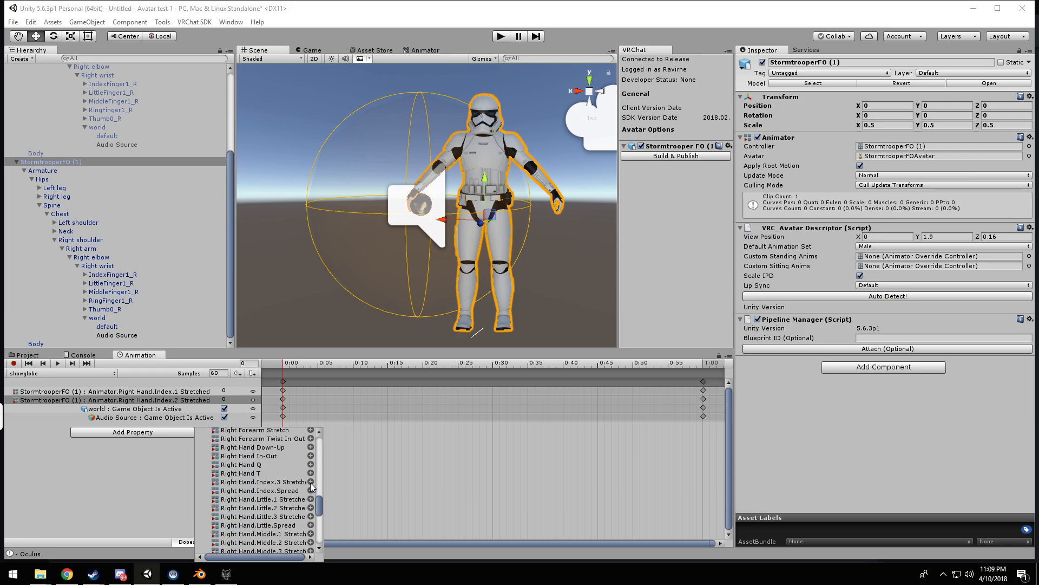
{"action": "left_click", "coordinate": [311, 482]}
Step: Add the Animator's Right Hand.Index.Spread property to the showglobe clip
{"action": "left_click", "coordinate": [140, 441]}
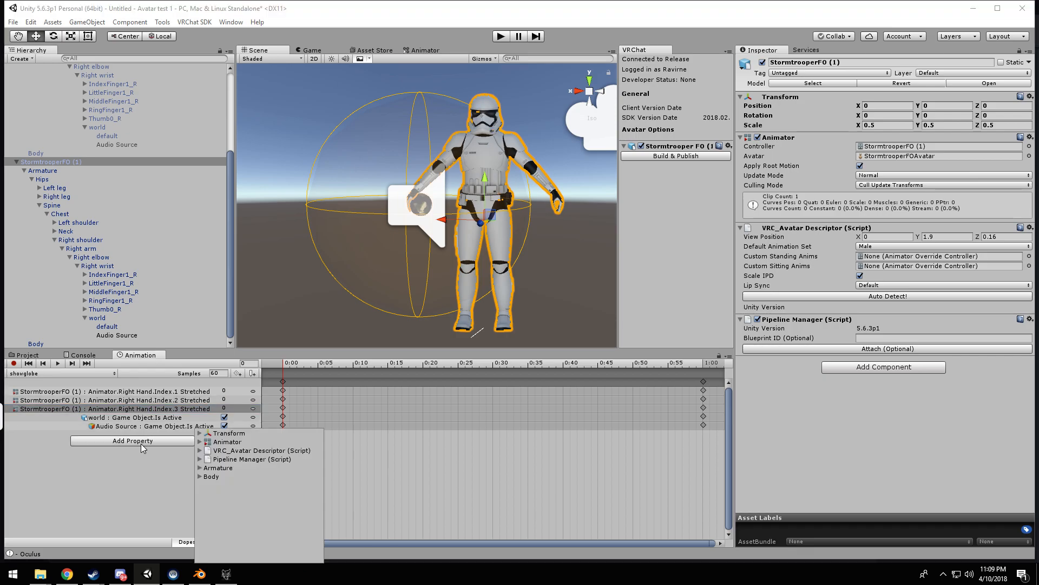
{"action": "left_click", "coordinate": [200, 441]}
{"action": "scroll", "coordinate": [266, 481], "scroll_direction": "down", "scroll_amount": 10}
{"action": "scroll", "coordinate": [270, 481], "scroll_direction": "up", "scroll_amount": 8}
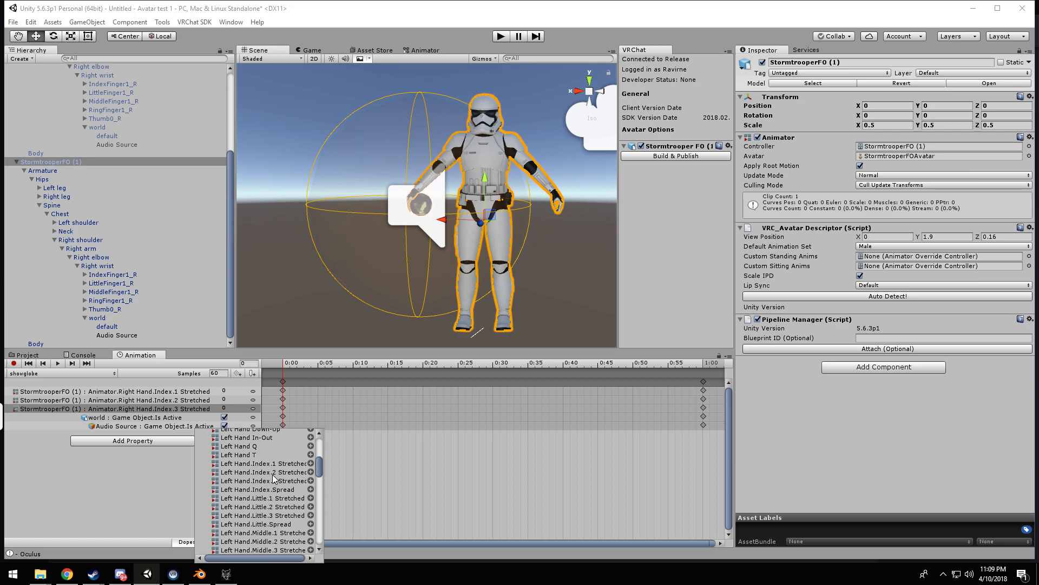
{"action": "scroll", "coordinate": [265, 482], "scroll_direction": "down", "scroll_amount": 15}
{"action": "scroll", "coordinate": [262, 486], "scroll_direction": "up", "scroll_amount": 3}
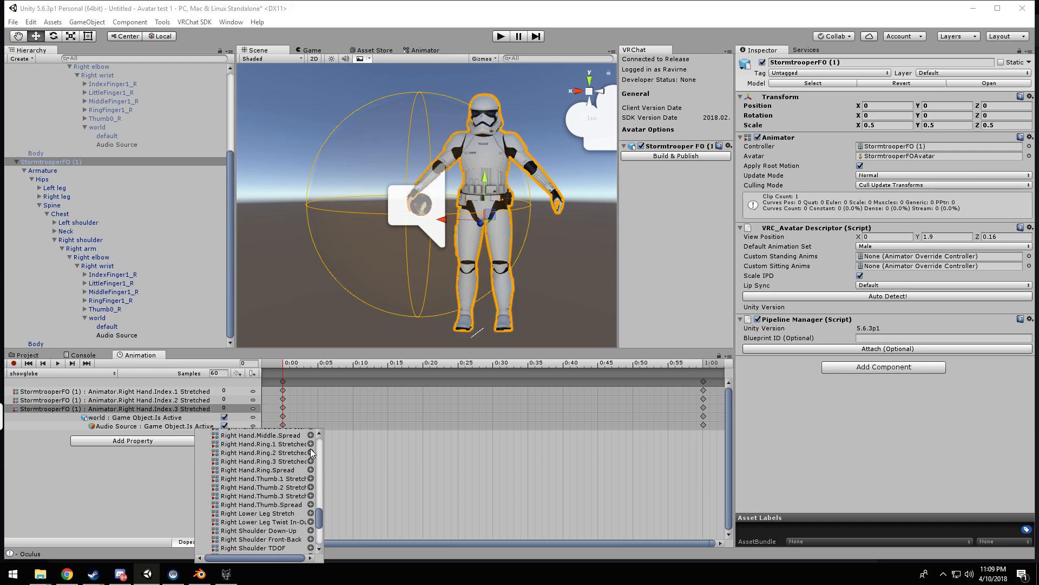
{"action": "scroll", "coordinate": [300, 444], "scroll_direction": "up", "scroll_amount": 1}
{"action": "scroll", "coordinate": [300, 449], "scroll_direction": "up", "scroll_amount": 2}
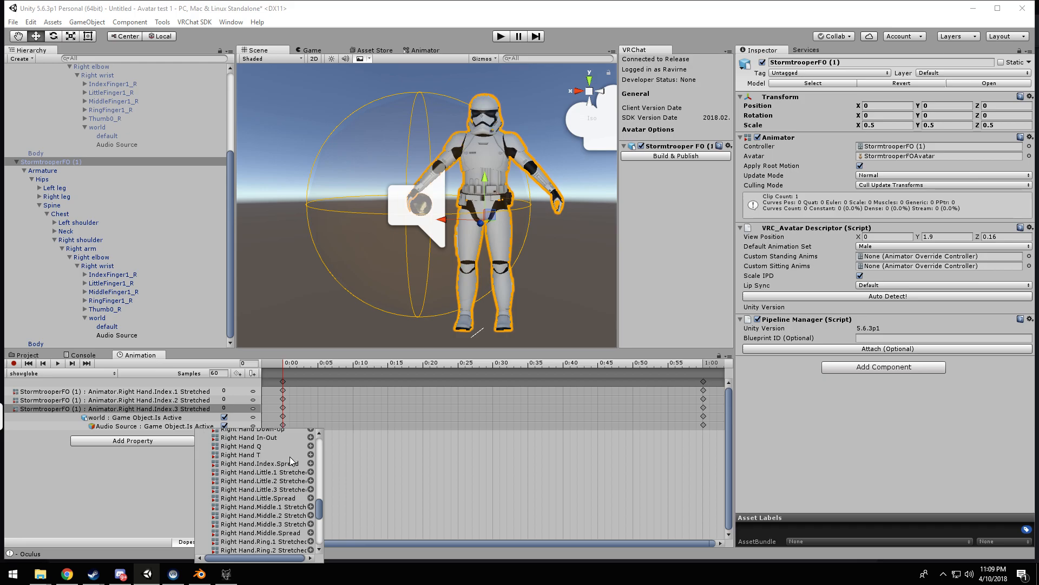
{"action": "left_click", "coordinate": [310, 463]}
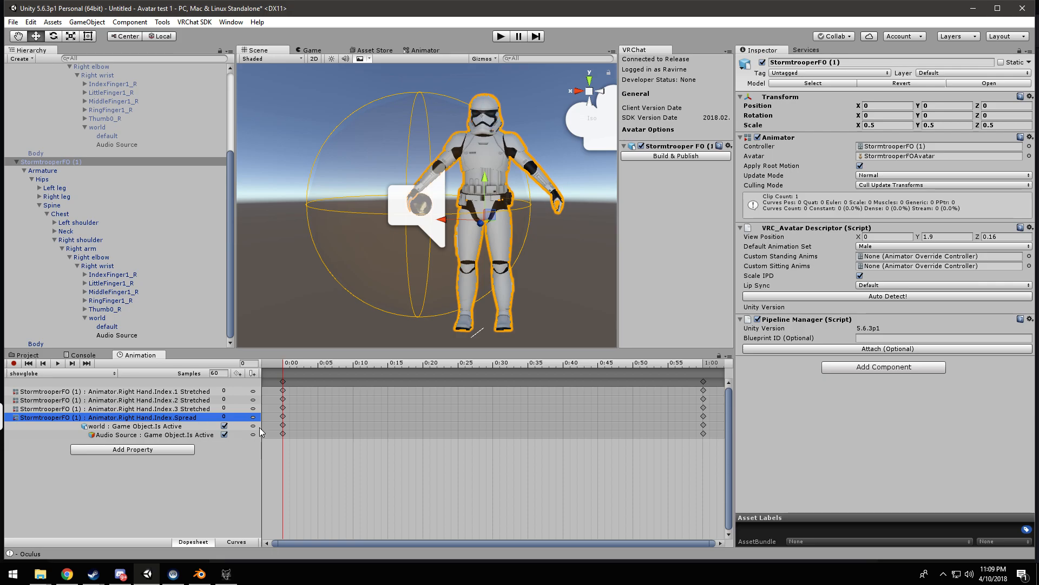
Step: Examine how the avatar's right hand and fingers sit around the globe, up close and from several angles
{"action": "scroll", "coordinate": [407, 264], "scroll_direction": "up", "scroll_amount": 8}
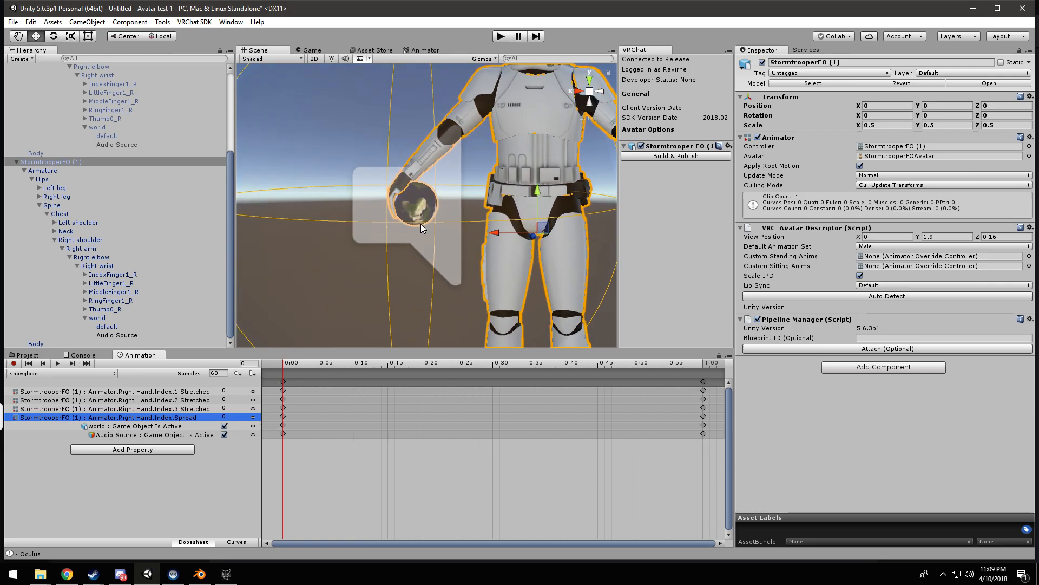
{"action": "scroll", "coordinate": [420, 223], "scroll_direction": "up", "scroll_amount": 6}
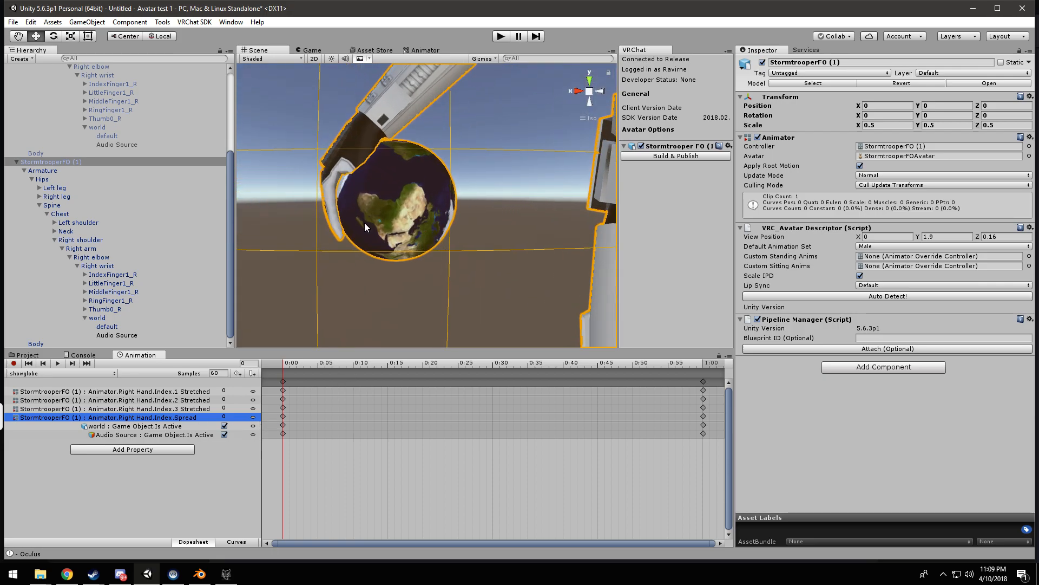
{"action": "left_click", "coordinate": [373, 236]}
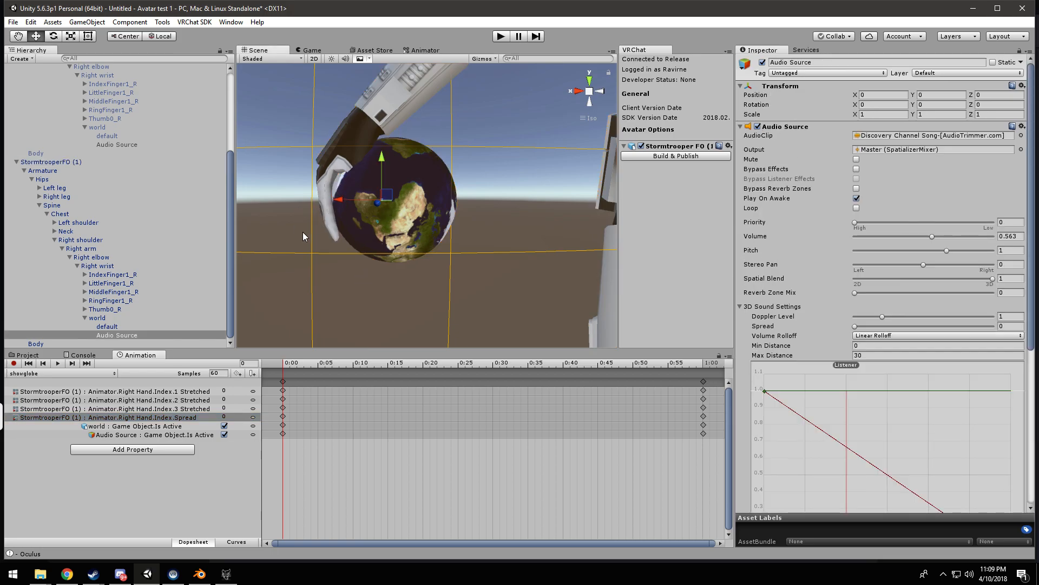
{"action": "scroll", "coordinate": [301, 231], "scroll_direction": "down", "scroll_amount": 2}
{"action": "right_click_drag", "start_coordinate": [296, 287], "coordinate": [471, 279]}
{"action": "scroll", "coordinate": [406, 282], "scroll_direction": "down", "scroll_amount": 4}
{"action": "scroll", "coordinate": [345, 211], "scroll_direction": "up", "scroll_amount": 6}
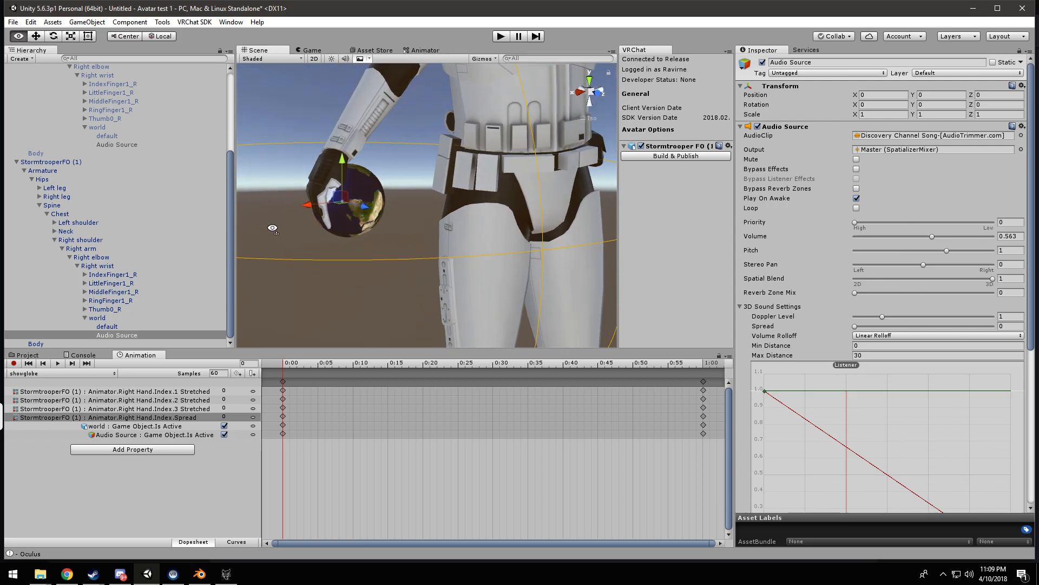
{"action": "right_click_drag", "start_coordinate": [393, 227], "coordinate": [420, 236]}
{"action": "middle_click_drag", "start_coordinate": [420, 236], "coordinate": [553, 179]}
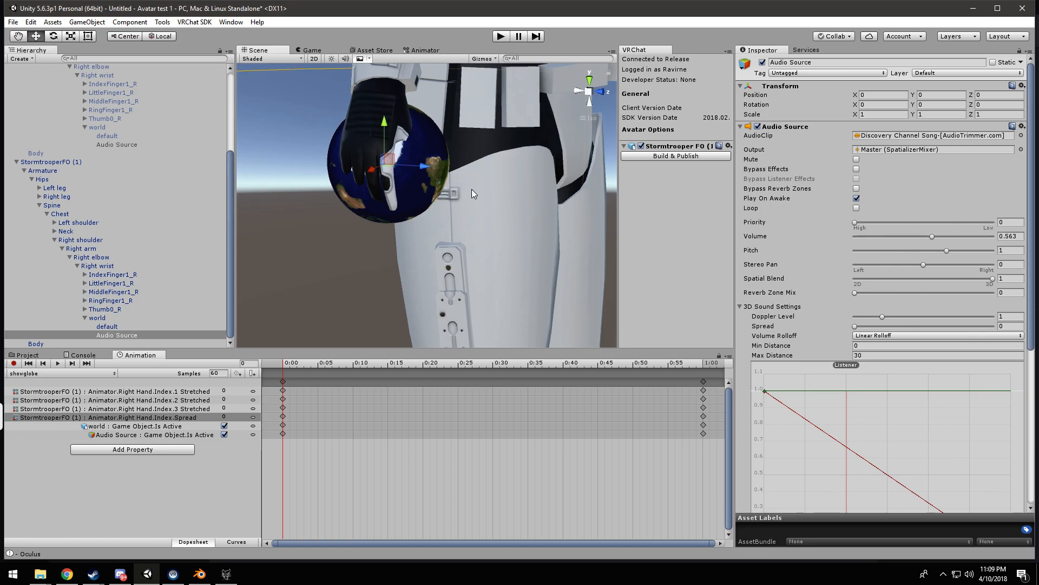
{"action": "left_click_drag", "start_coordinate": [486, 192], "coordinate": [368, 195], "text": "alt"}
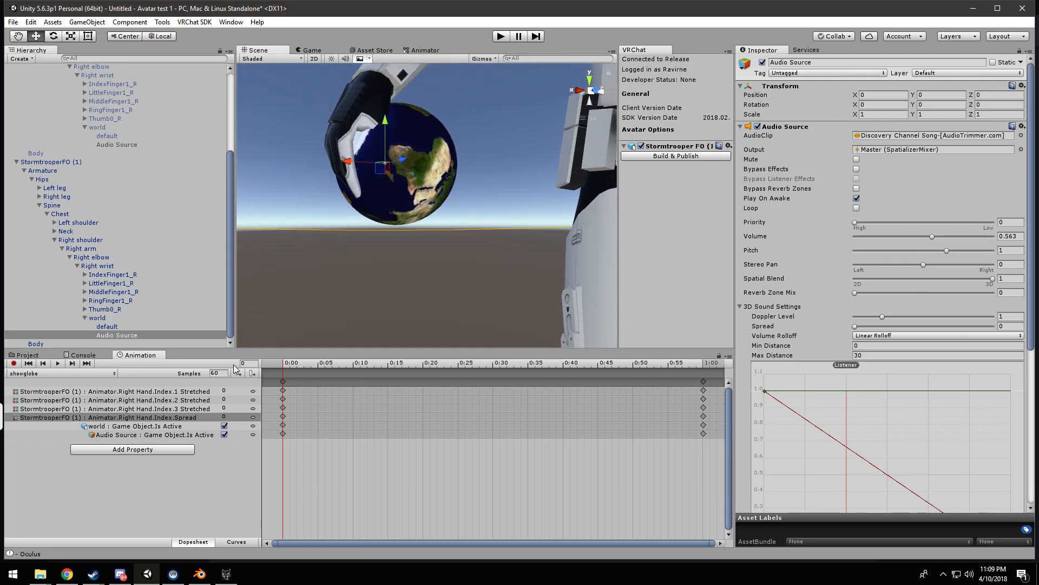
Step: Set the Right Hand.Index.1 Stretched value to 1 at frame 0 of the showglobe clip
{"action": "left_click", "coordinate": [232, 391]}
{"action": "double_click", "coordinate": [231, 391]}
{"action": "type", "text": "1"}
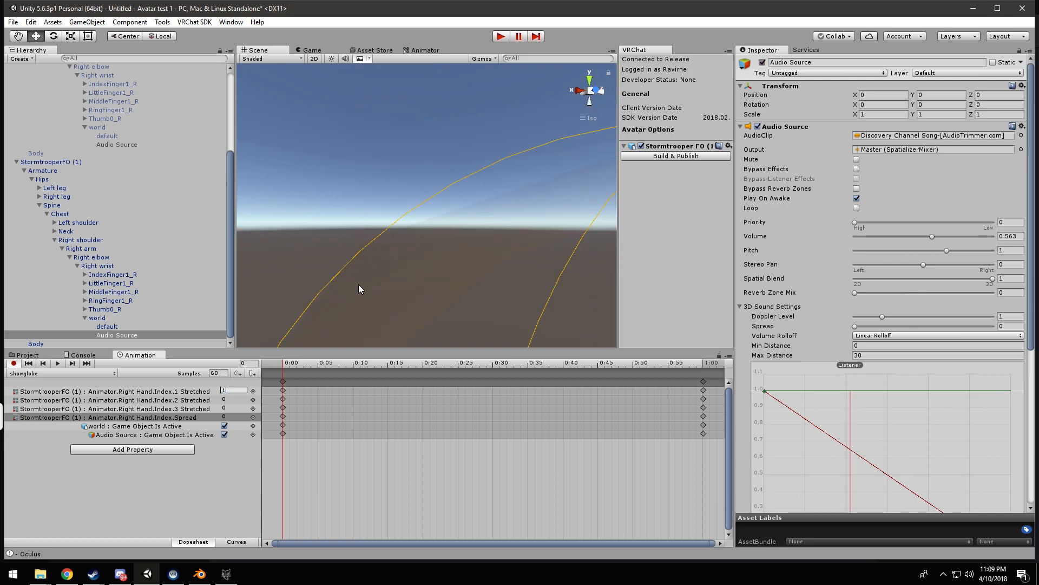
Step: Examine the avatar's right hand around the globe from the front and up close from the side
{"action": "left_click_drag", "start_coordinate": [427, 301], "coordinate": [403, 207], "text": "alt"}
{"action": "middle_click_drag", "start_coordinate": [476, 330], "coordinate": [397, 169]}
{"action": "mouse_move", "coordinate": [417, 339]}
{"action": "middle_mouse_down"}
{"action": "mouse_move", "coordinate": [404, 253]}
{"action": "mouse_move", "coordinate": [351, 211]}
{"action": "middle_mouse_up"}
{"action": "middle_click_drag", "start_coordinate": [479, 238], "coordinate": [368, 233]}
{"action": "scroll", "coordinate": [414, 238], "scroll_direction": "down", "scroll_amount": 15}
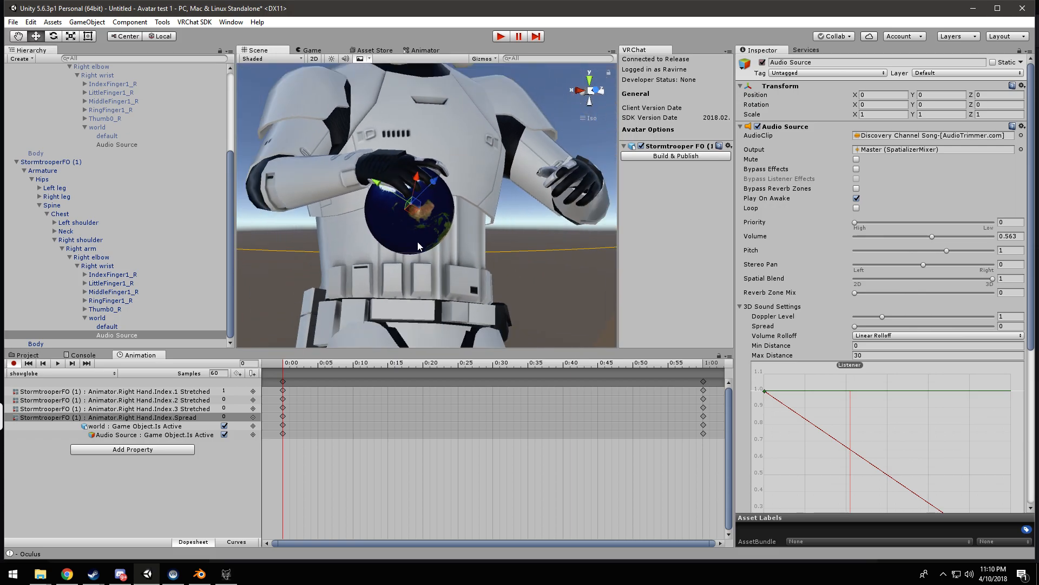
{"action": "left_click_drag", "start_coordinate": [487, 214], "coordinate": [379, 211], "text": "alt"}
{"action": "scroll", "coordinate": [392, 187], "scroll_direction": "up", "scroll_amount": 10}
Step: Try 0 and 1 as the Right Hand.Index.1 Stretched value at frame 0 to compare the index finger poses
{"action": "left_click", "coordinate": [233, 390]}
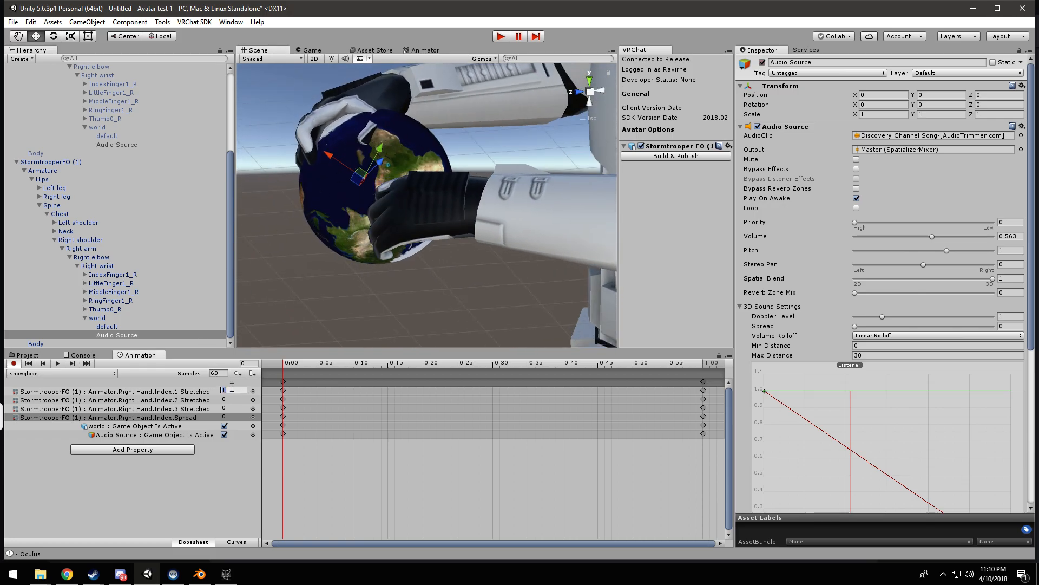
{"action": "type", "text": "0"}
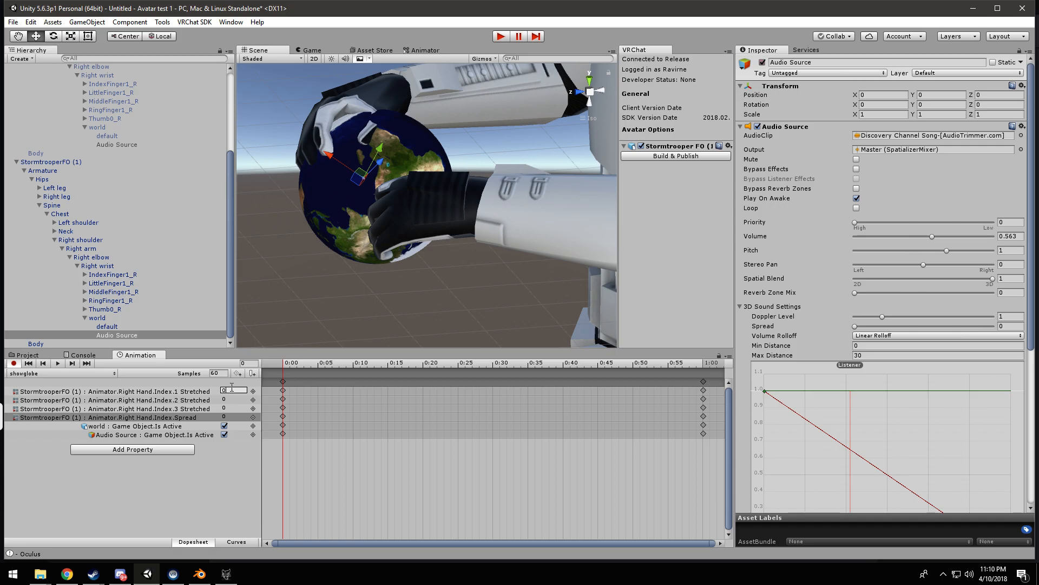
{"action": "type", "text": "1"}
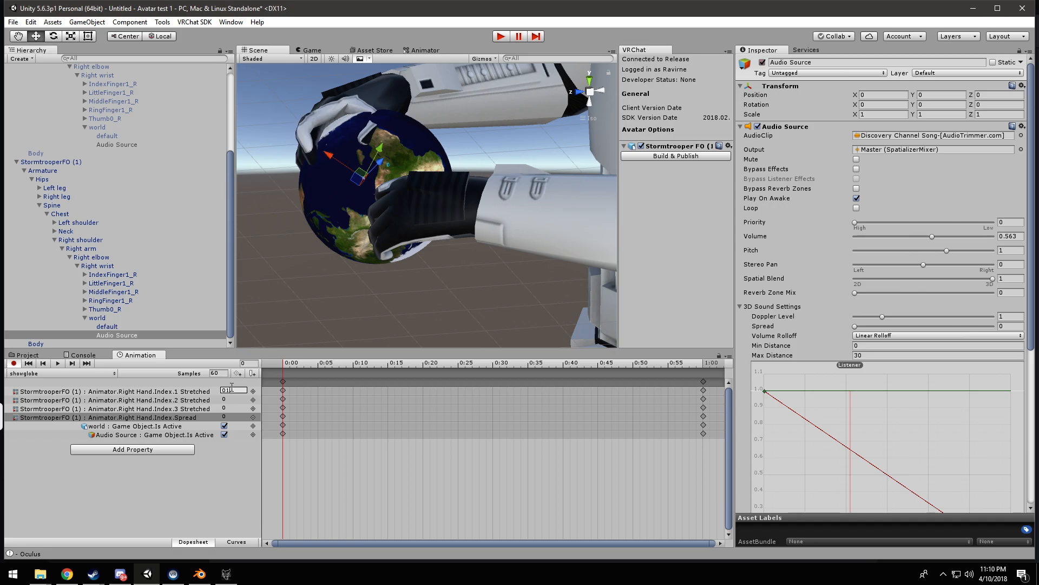
{"action": "key", "text": "BackSpace"}
{"action": "type", "text": "-1"}
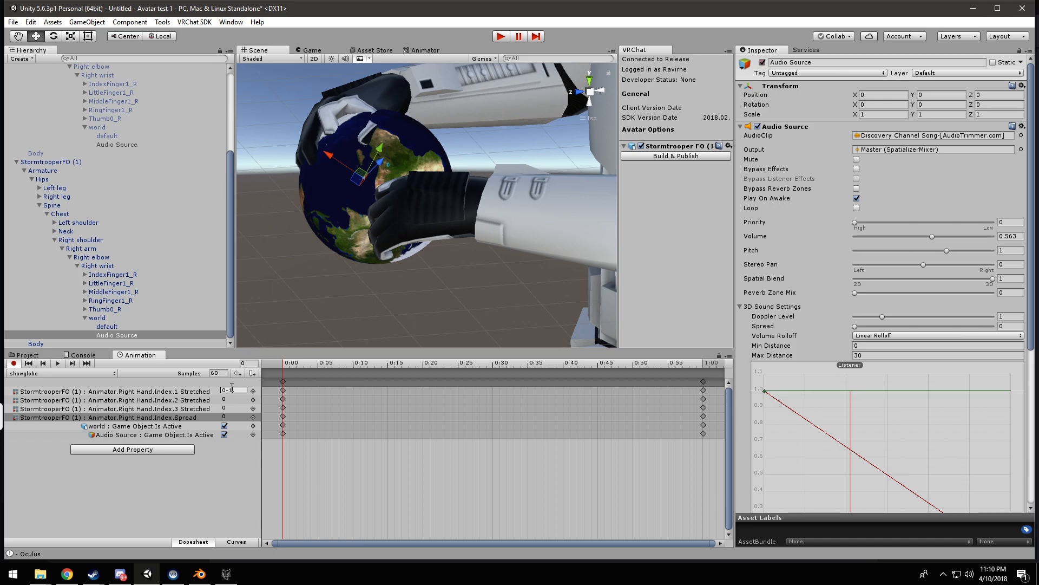
{"action": "key", "text": "BackSpace"}
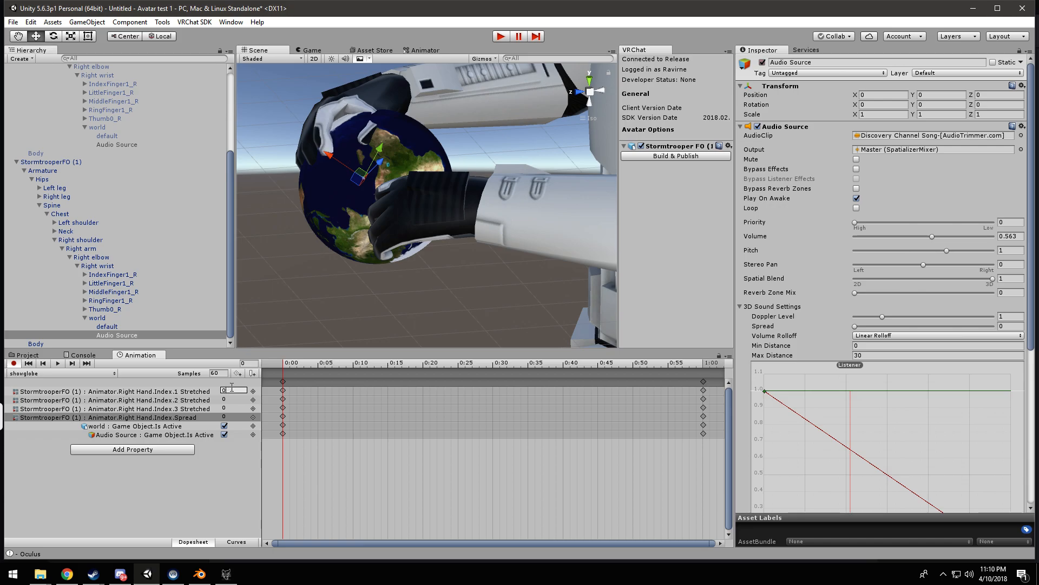
{"action": "type", "text": "1"}
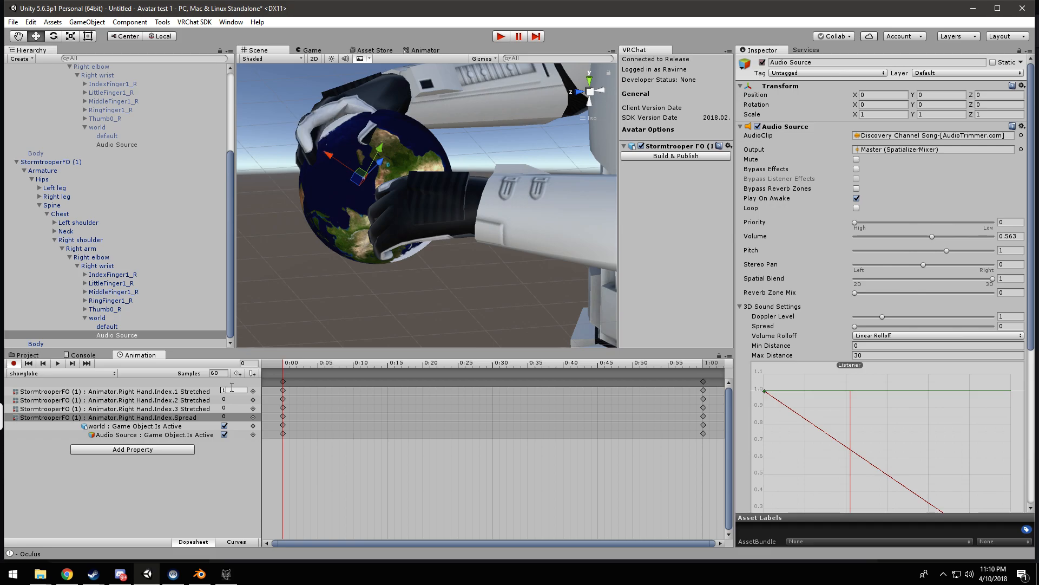
Step: Set Right Hand.Index.1, Index.2 and Index.3 Stretched to 0.5 each at frame 0 of the showglobe clip
{"action": "key", "text": "BackSpace"}
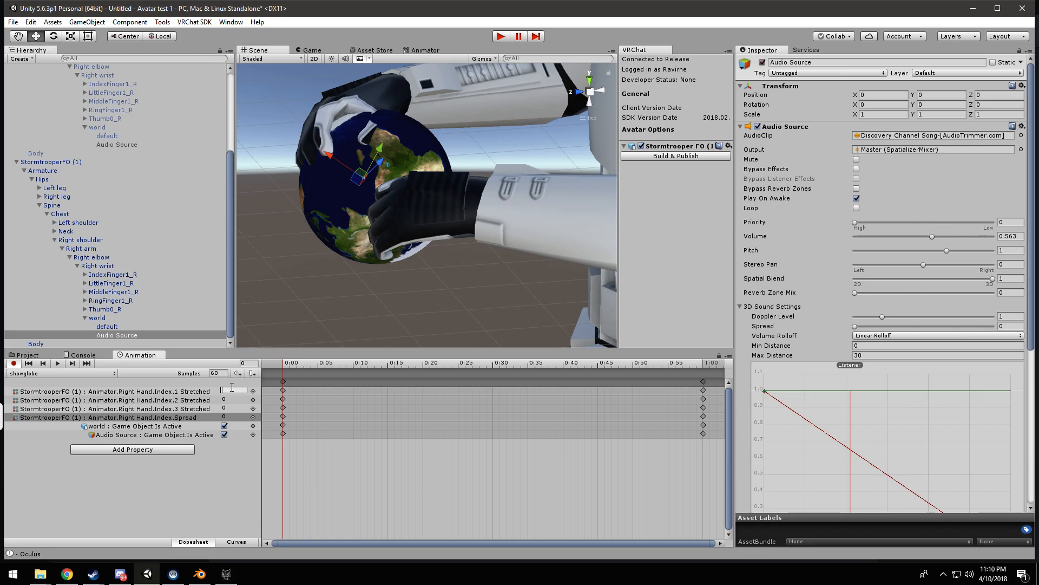
{"action": "type", "text": ".5"}
{"action": "left_click_drag", "start_coordinate": [376, 203], "coordinate": [382, 254], "text": "alt"}
{"action": "left_click", "coordinate": [232, 400]}
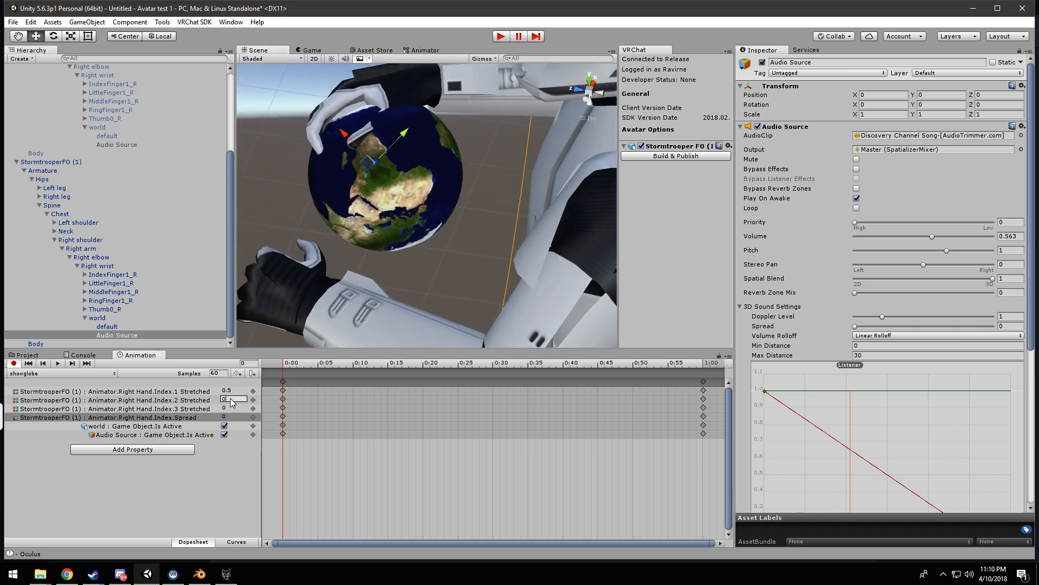
{"action": "double_click", "coordinate": [231, 399]}
{"action": "type", "text": ".5"}
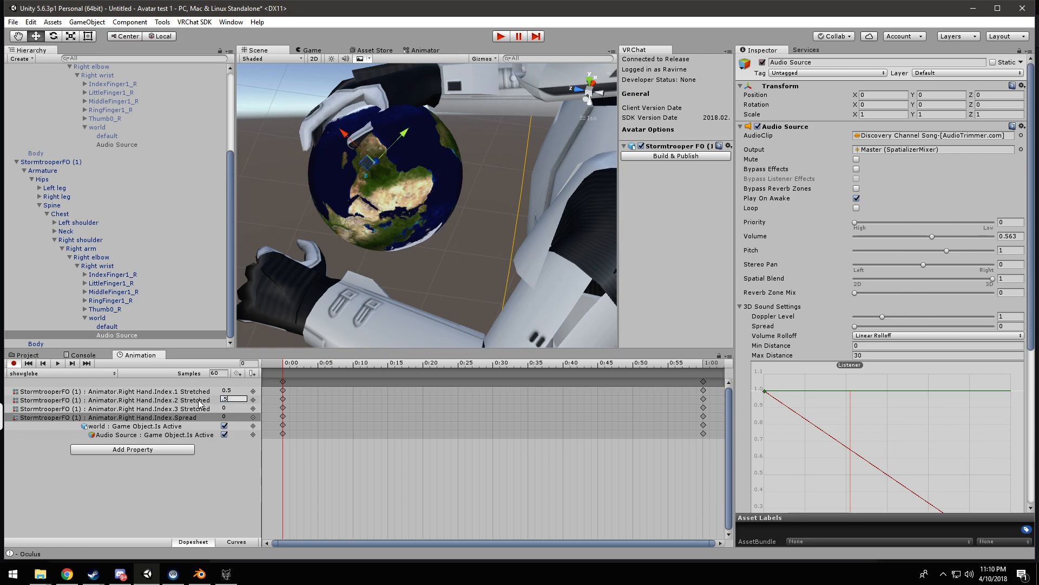
{"action": "double_click", "coordinate": [233, 407]}
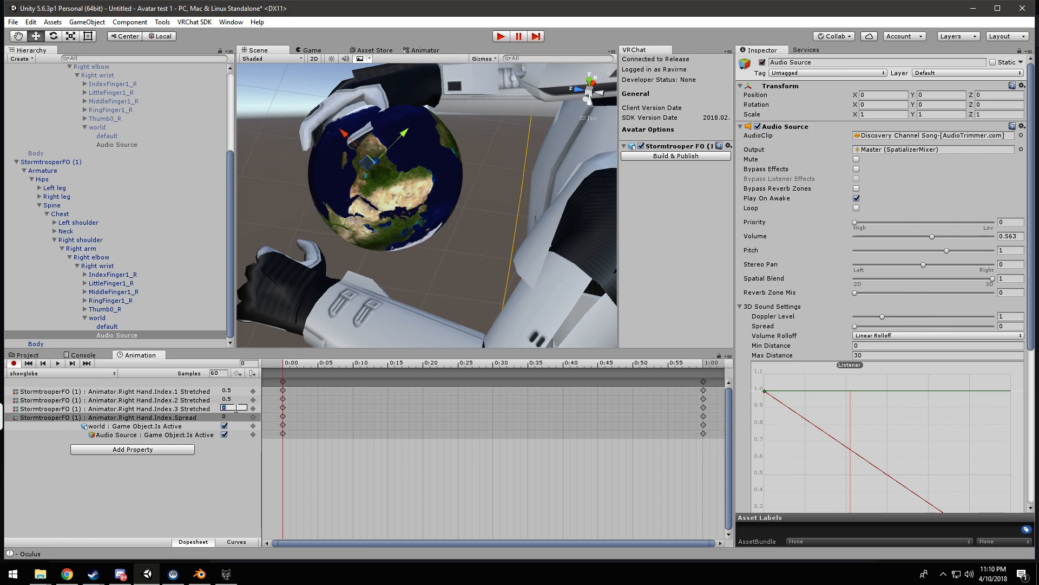
{"action": "type", "text": ".5"}
{"action": "right_click_drag", "start_coordinate": [417, 205], "coordinate": [436, 140]}
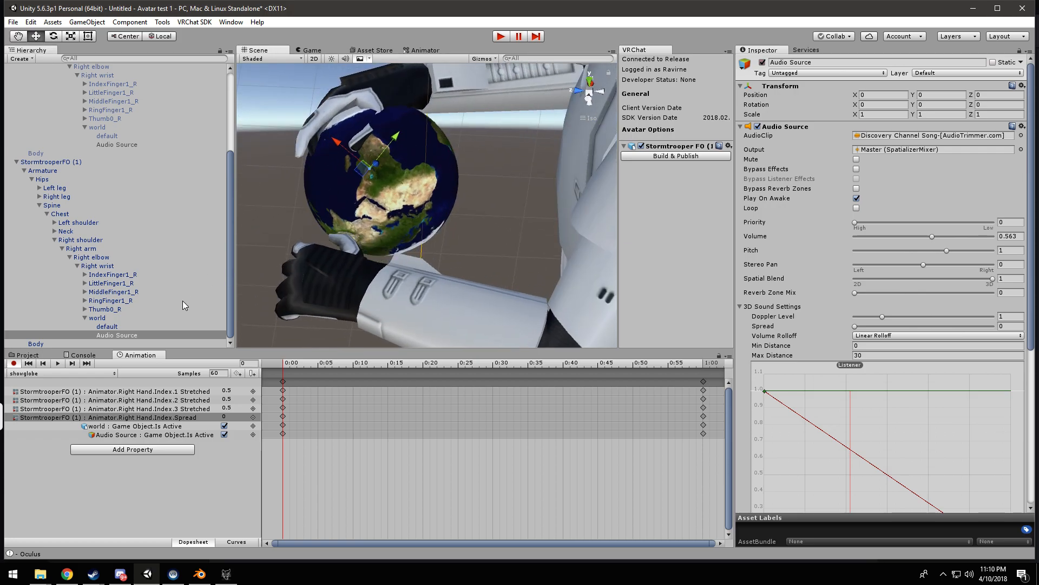
Step: Try 1 and -1 as the Right Hand.Index.Spread value at frame 0 of the showglobe clip
{"action": "left_click", "coordinate": [230, 416]}
{"action": "left_click", "coordinate": [225, 389]}
{"action": "type", "text": "1"}
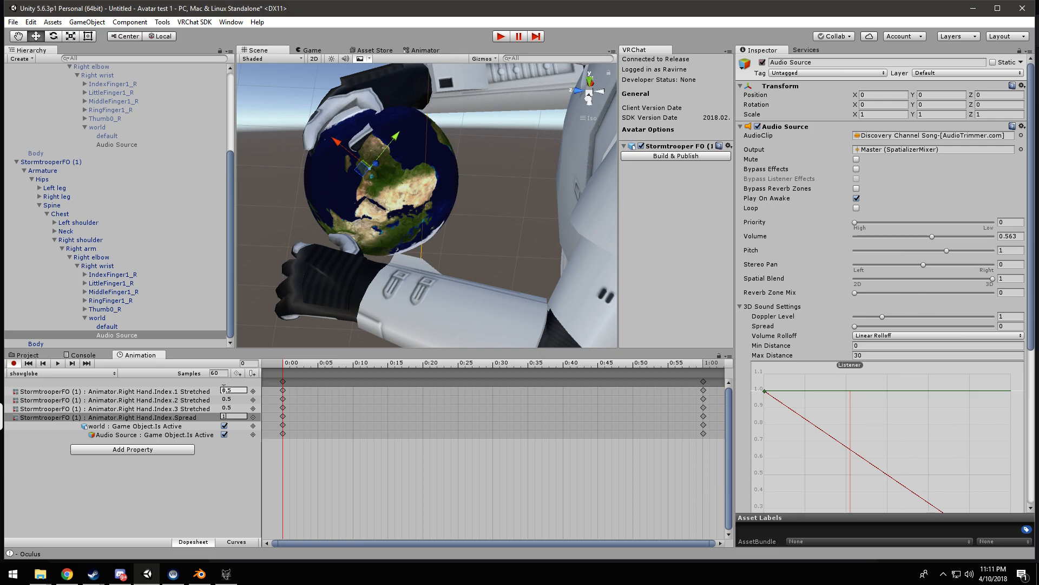
{"action": "key", "text": "BackSpace"}
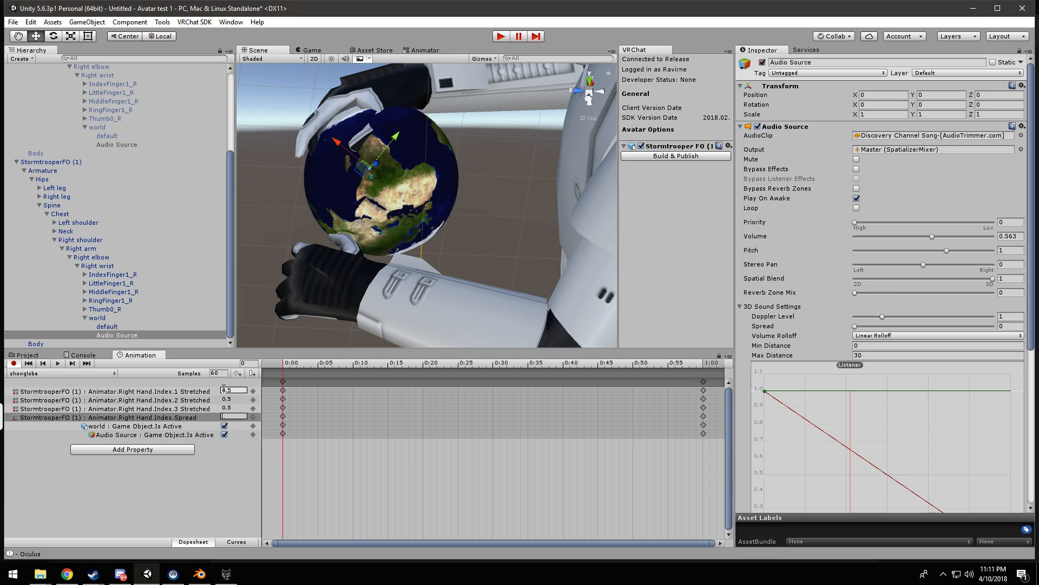
{"action": "type", "text": "-1"}
{"action": "key", "text": "BackSpace"}
{"action": "left_click", "coordinate": [288, 450]}
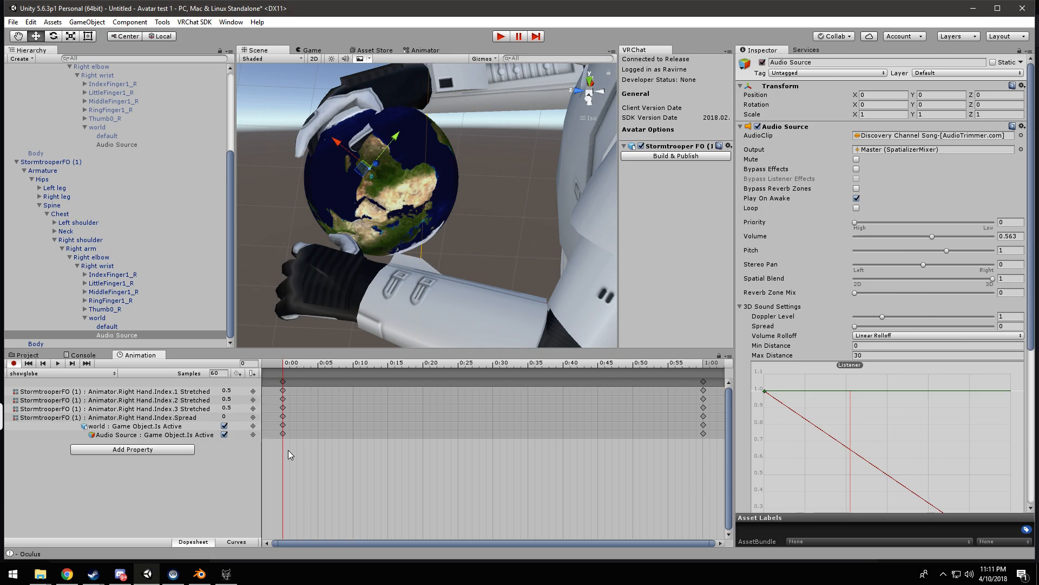
Step: Delete all showglobe keyframes at 1:00 and place a full set of keyframes at frame 10 instead
{"action": "left_click", "coordinate": [704, 381]}
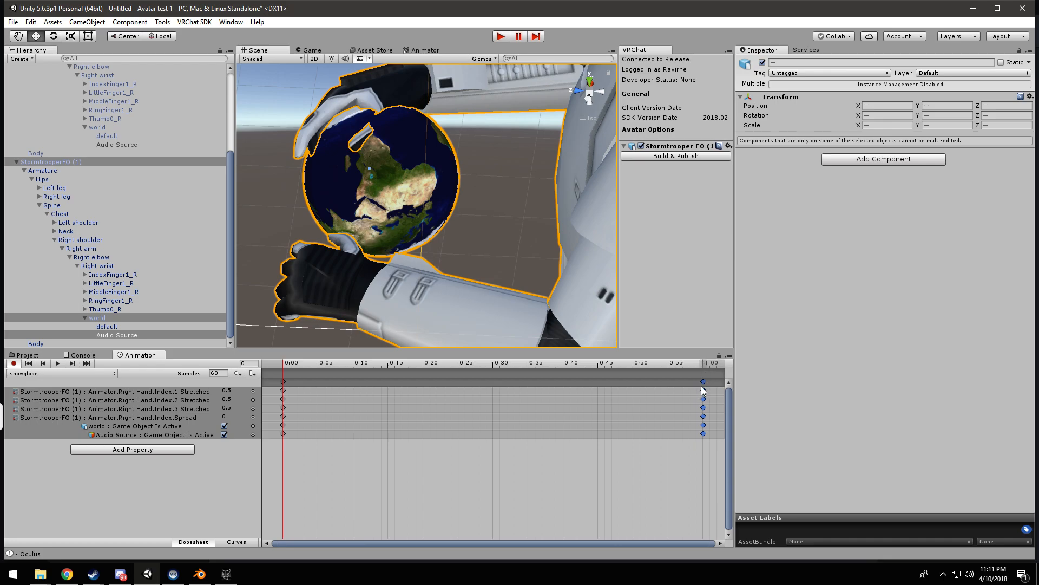
{"action": "key", "text": "Delete"}
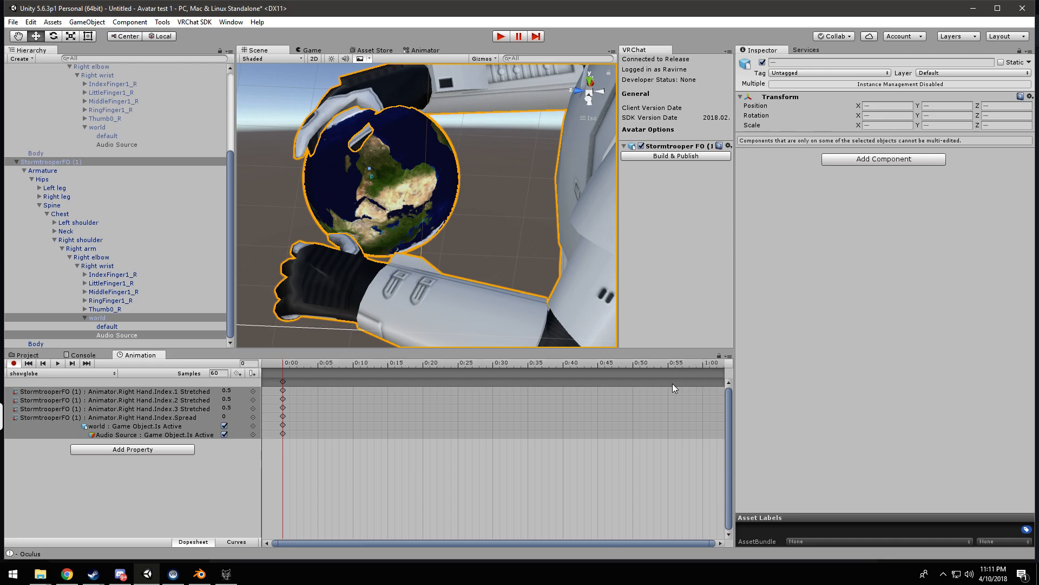
{"action": "left_click", "coordinate": [283, 381]}
{"action": "left_click", "coordinate": [353, 369]}
{"action": "key", "text": "k"}
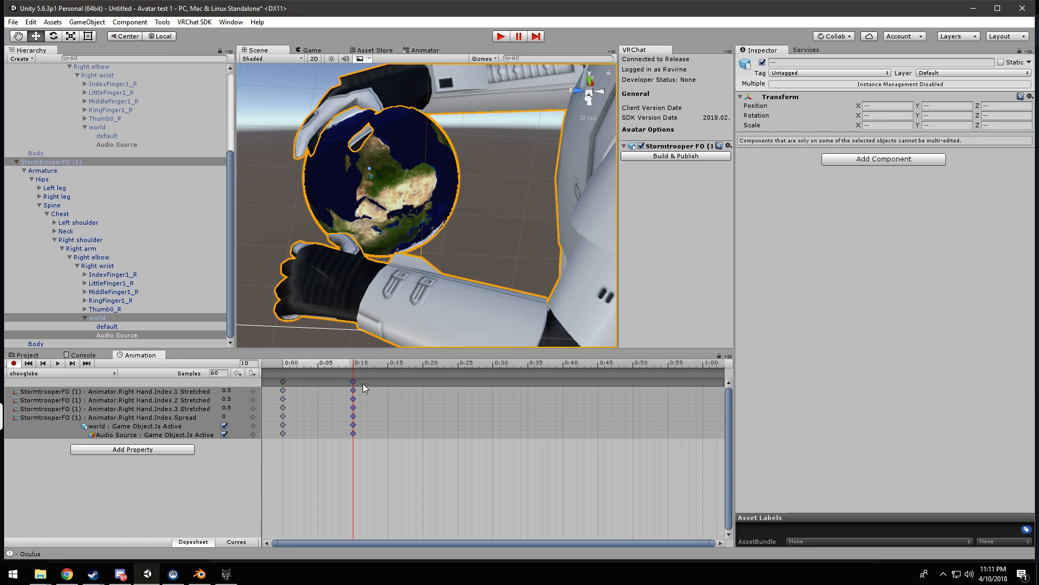
{"action": "scroll", "coordinate": [359, 386], "scroll_direction": "down", "scroll_amount": 1}
{"action": "scroll", "coordinate": [382, 431], "scroll_direction": "down", "scroll_amount": 5}
{"action": "scroll", "coordinate": [338, 418], "scroll_direction": "up", "scroll_amount": 1}
{"action": "scroll", "coordinate": [304, 385], "scroll_direction": "down", "scroll_amount": 2}
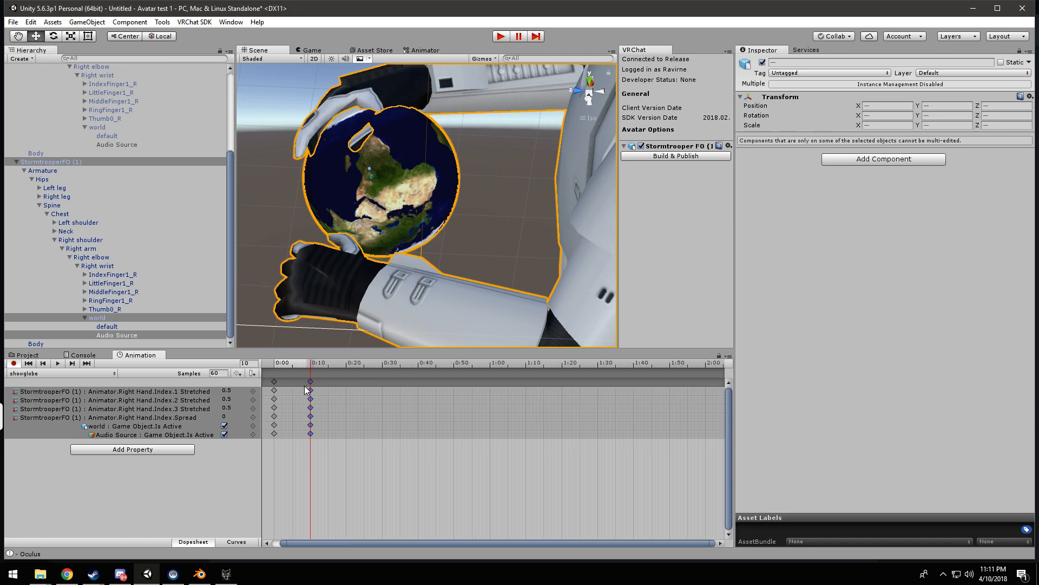
{"action": "scroll", "coordinate": [323, 384], "scroll_direction": "down", "scroll_amount": 3}
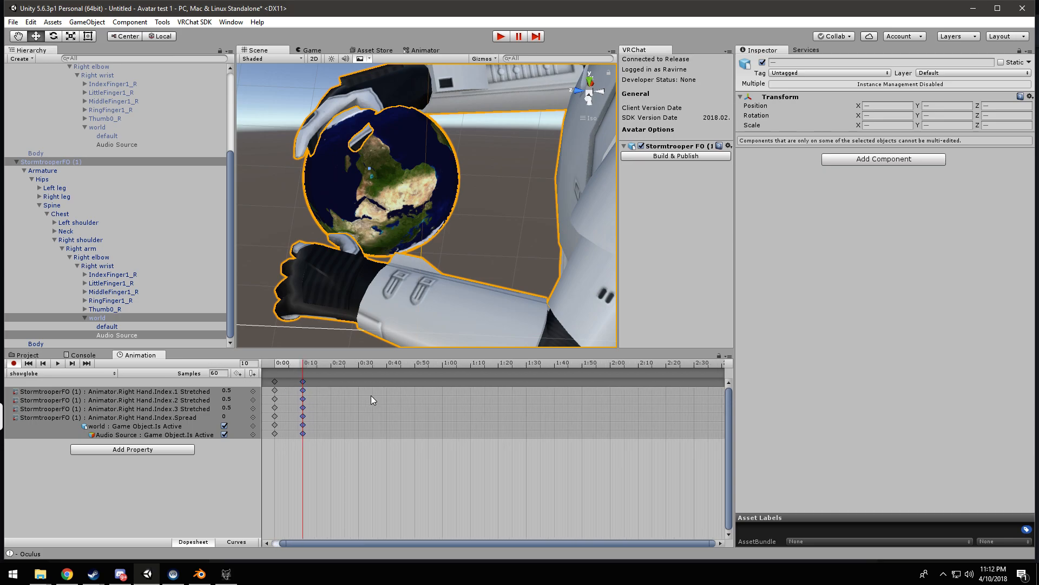
{"action": "right_click_drag", "start_coordinate": [328, 207], "coordinate": [445, 232]}
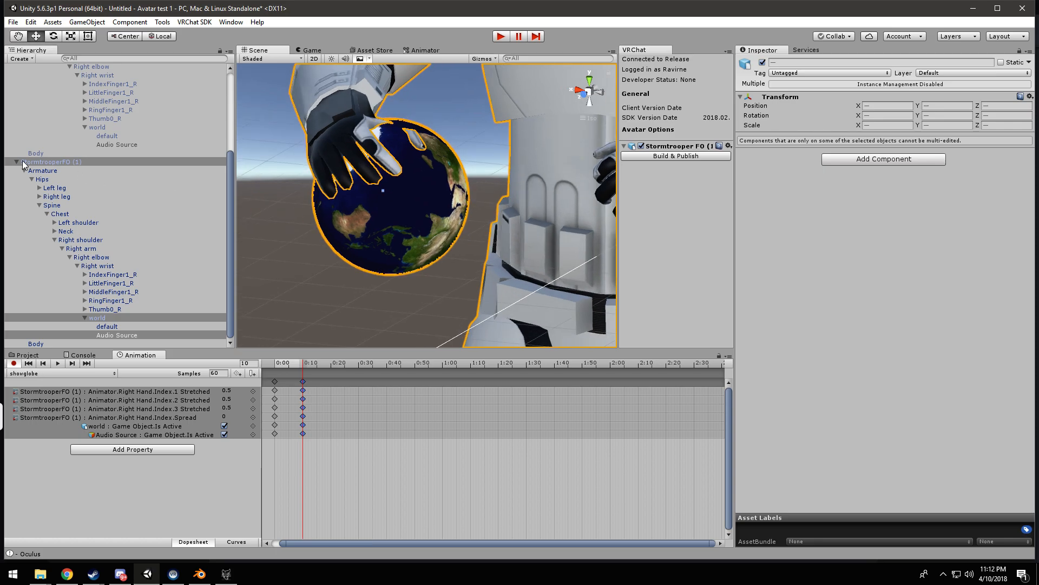
Step: Inspect the showglobe clip and the CustomOverrideEmpty 1 override controller in the stormtrooper NEW project folder
{"action": "left_click", "coordinate": [24, 356]}
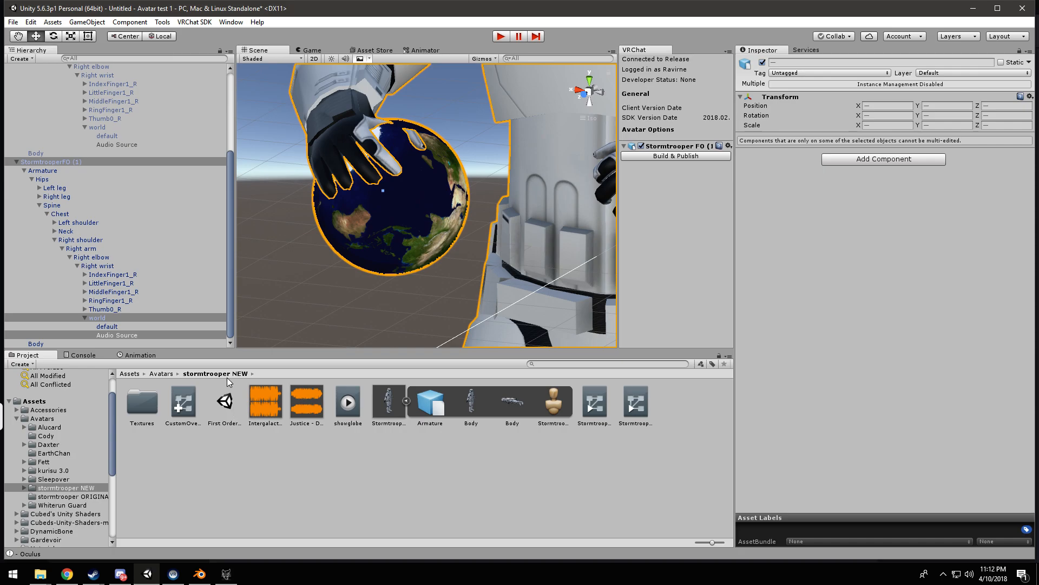
{"action": "left_click", "coordinate": [348, 404]}
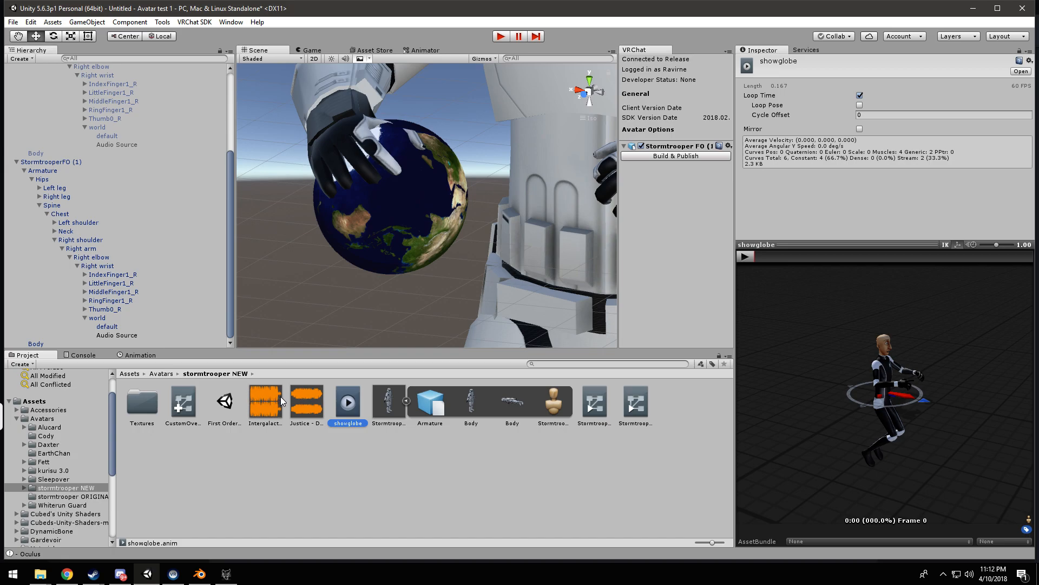
{"action": "left_click", "coordinate": [185, 405]}
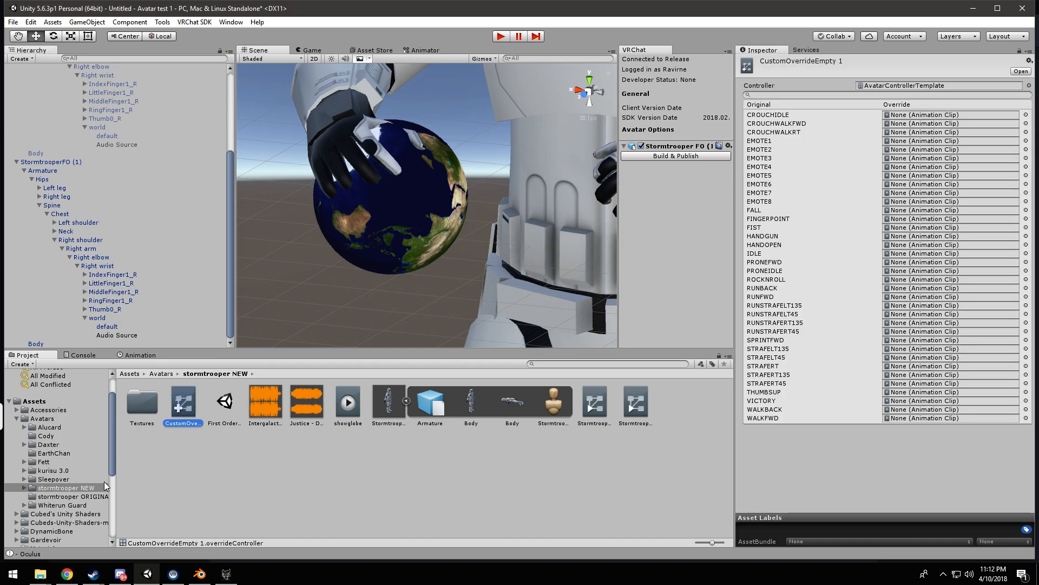
Step: Open the Animation folder under VRCSDK, Examples, Sample Assets in the project files
{"action": "scroll", "coordinate": [70, 468], "scroll_direction": "down", "scroll_amount": 5}
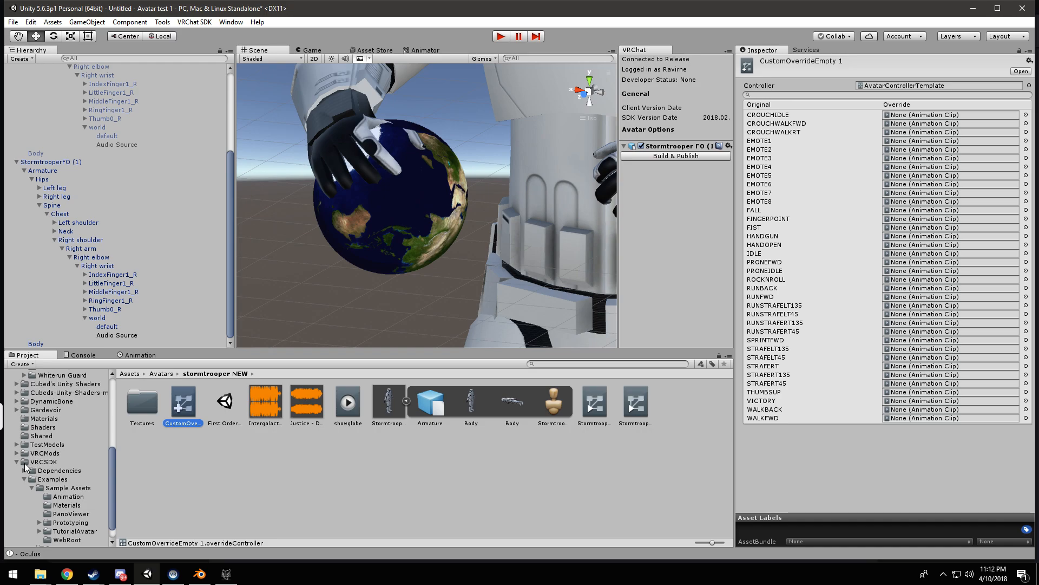
{"action": "scroll", "coordinate": [26, 467], "scroll_direction": "down", "scroll_amount": 1}
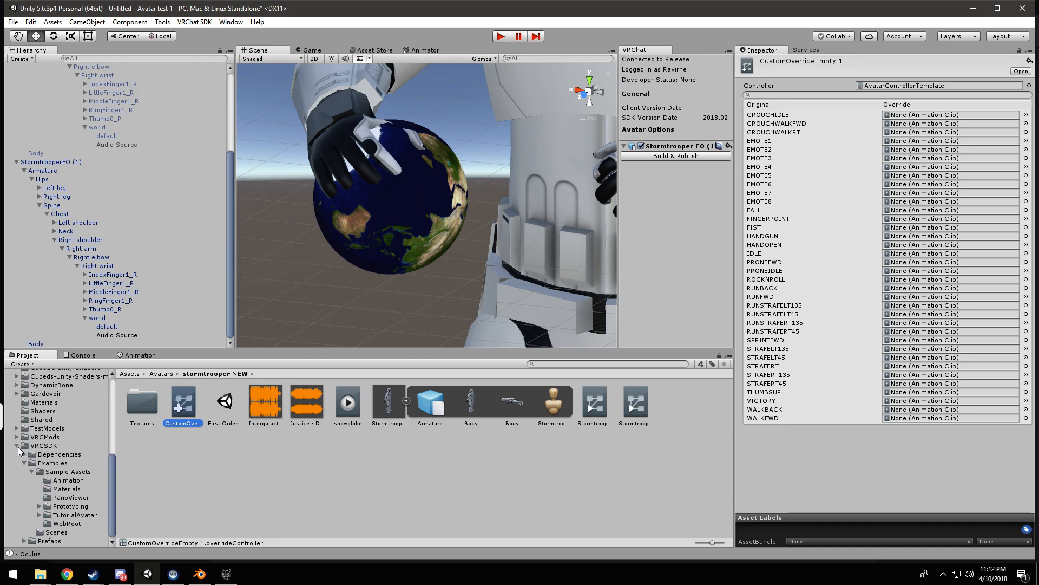
{"action": "left_click", "coordinate": [18, 446]}
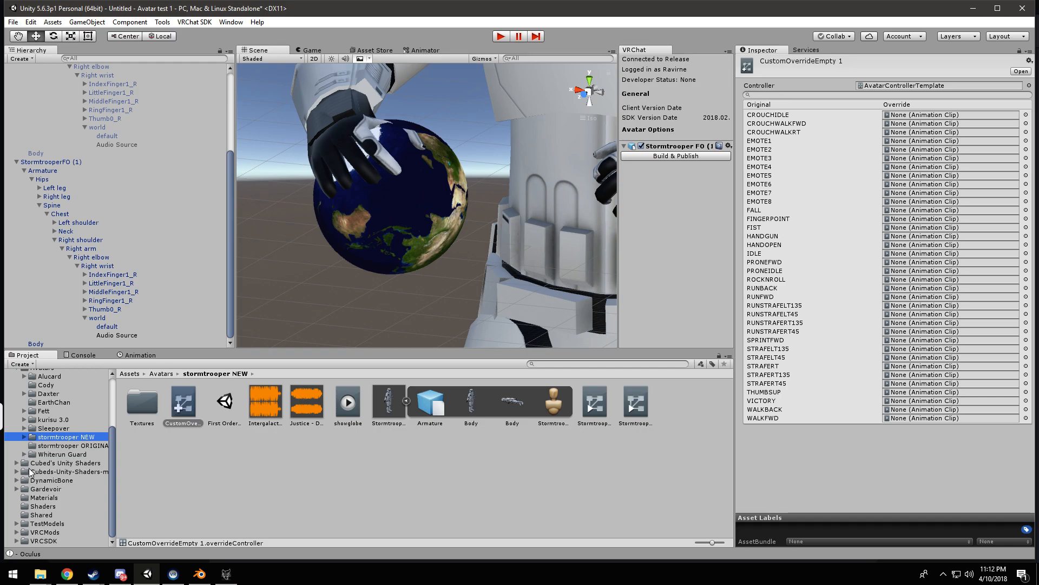
{"action": "left_click", "coordinate": [24, 541]}
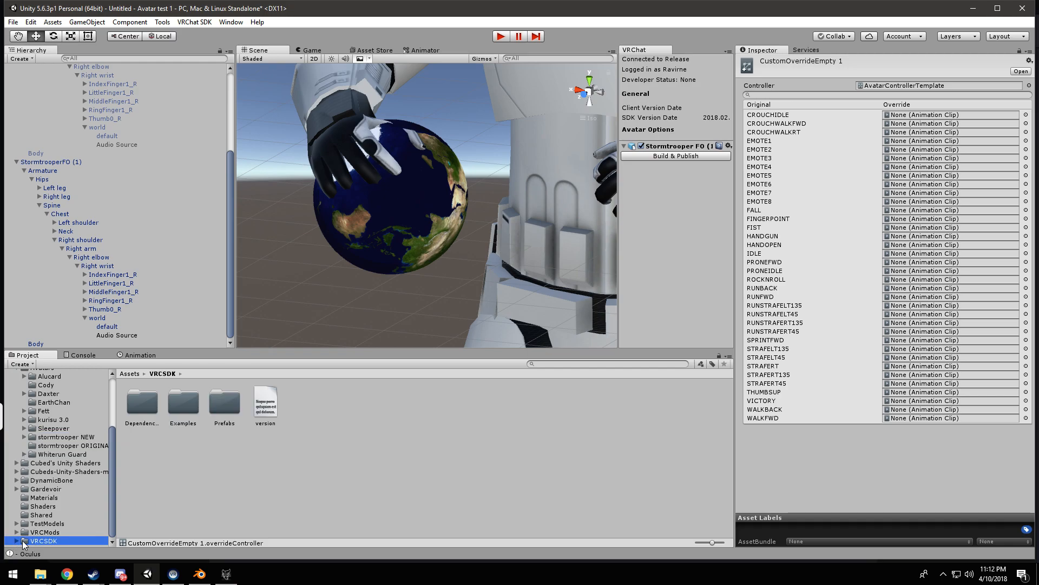
{"action": "left_click", "coordinate": [18, 541]}
{"action": "scroll", "coordinate": [67, 471], "scroll_direction": "down", "scroll_amount": 3}
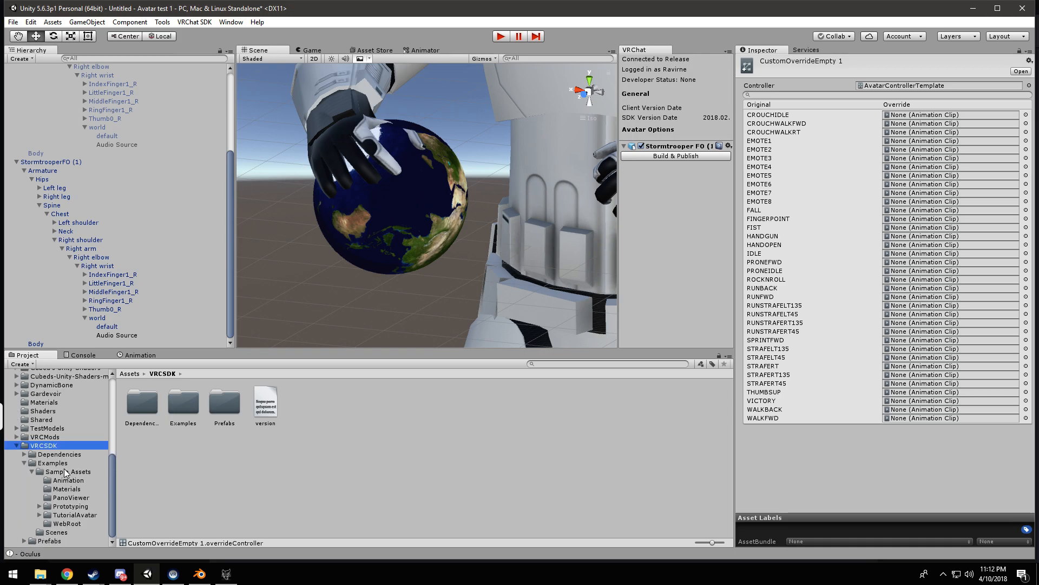
{"action": "left_click", "coordinate": [32, 472]}
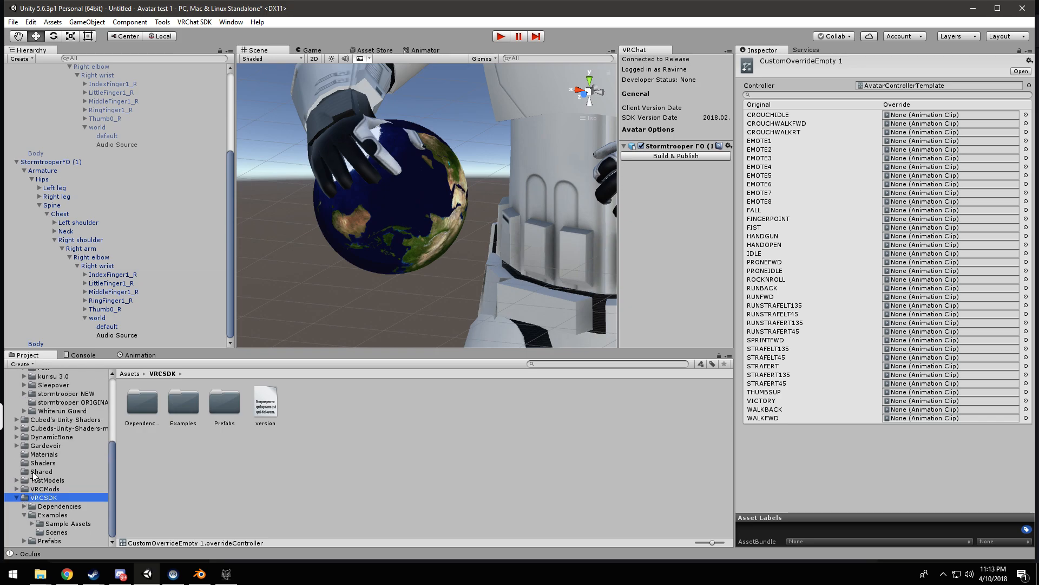
{"action": "left_click", "coordinate": [33, 524]}
{"action": "scroll", "coordinate": [49, 509], "scroll_direction": "down", "scroll_amount": 2}
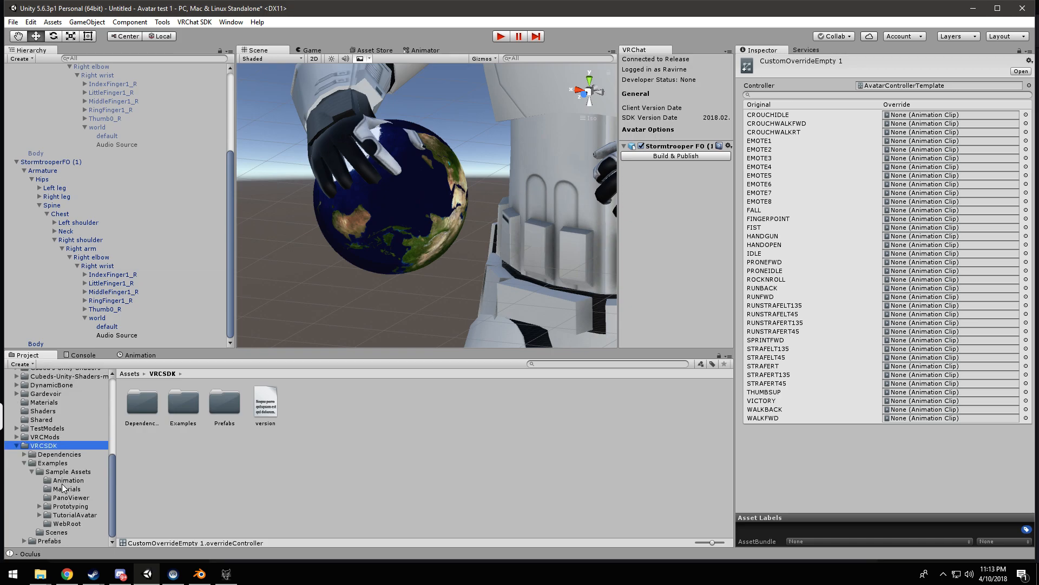
{"action": "left_click", "coordinate": [60, 480]}
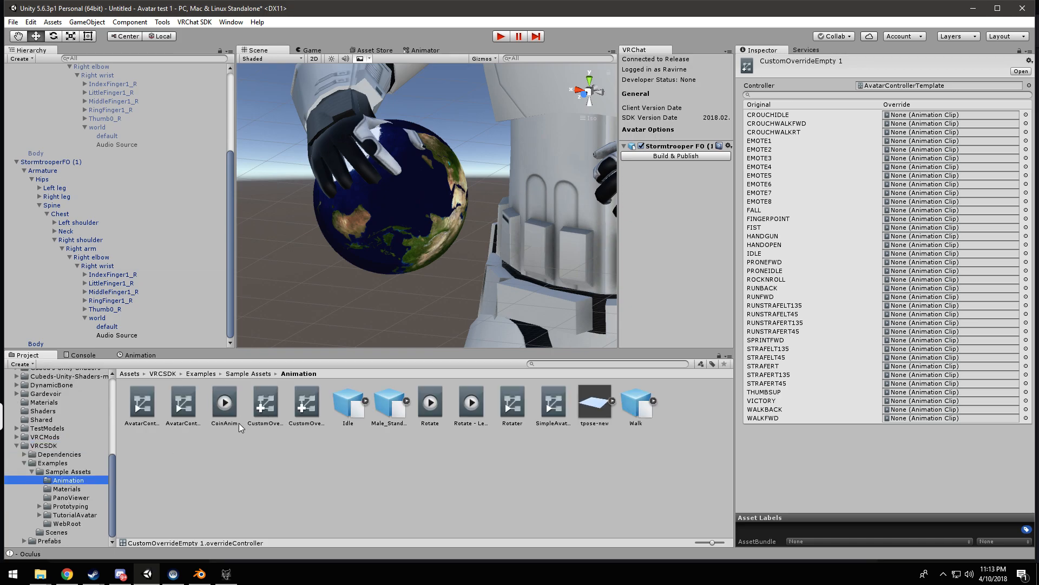
Step: Duplicate the CustomOverrideEmpty override controller in the VRCSDK sample Animation folder
{"action": "left_click", "coordinate": [272, 417]}
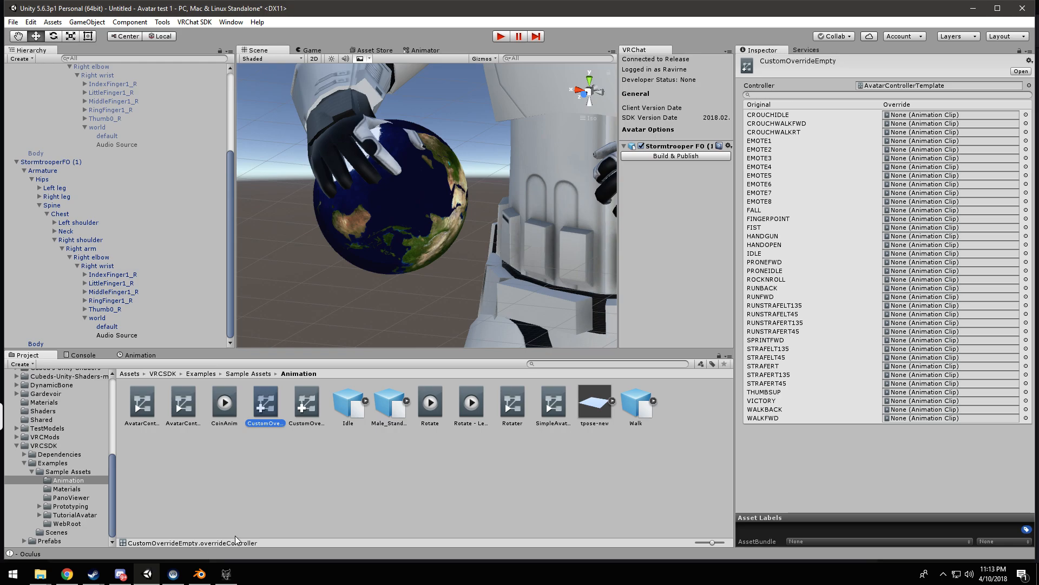
{"action": "key", "text": "ctrl+d"}
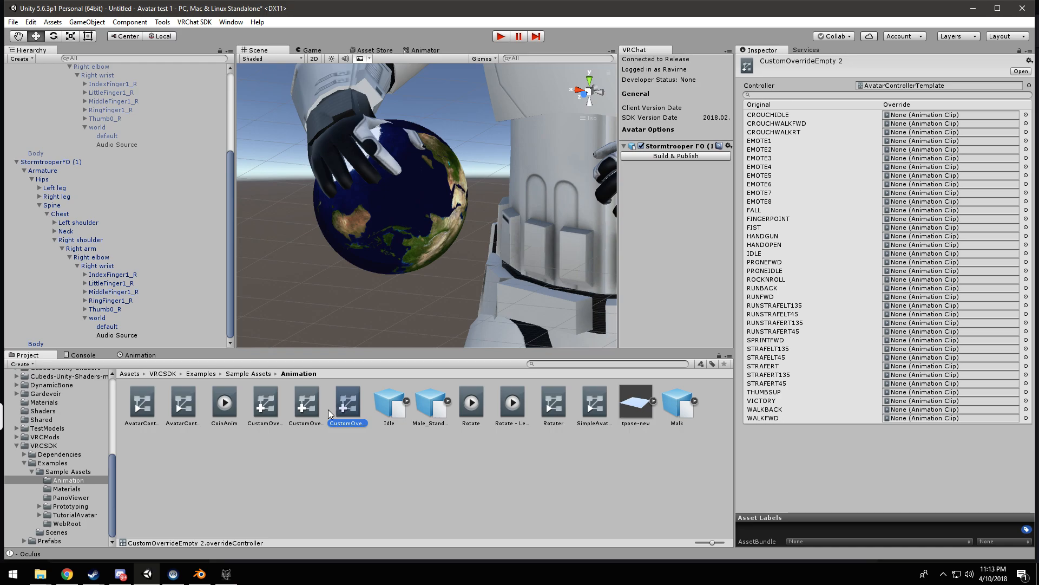
{"action": "scroll", "coordinate": [87, 471], "scroll_direction": "up", "scroll_amount": 5}
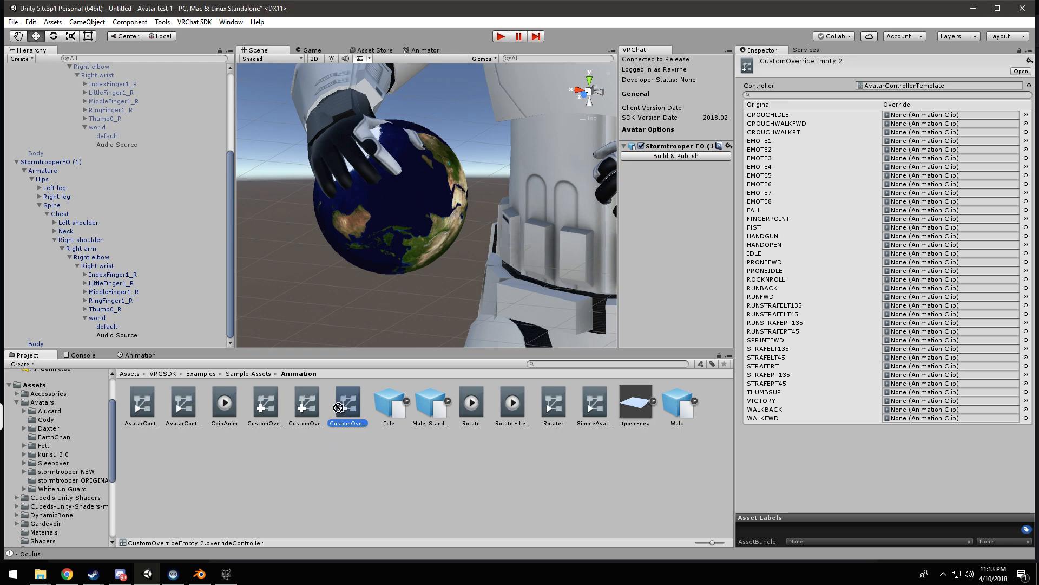
{"action": "left_click", "coordinate": [270, 413]}
{"action": "left_click", "coordinate": [310, 406]}
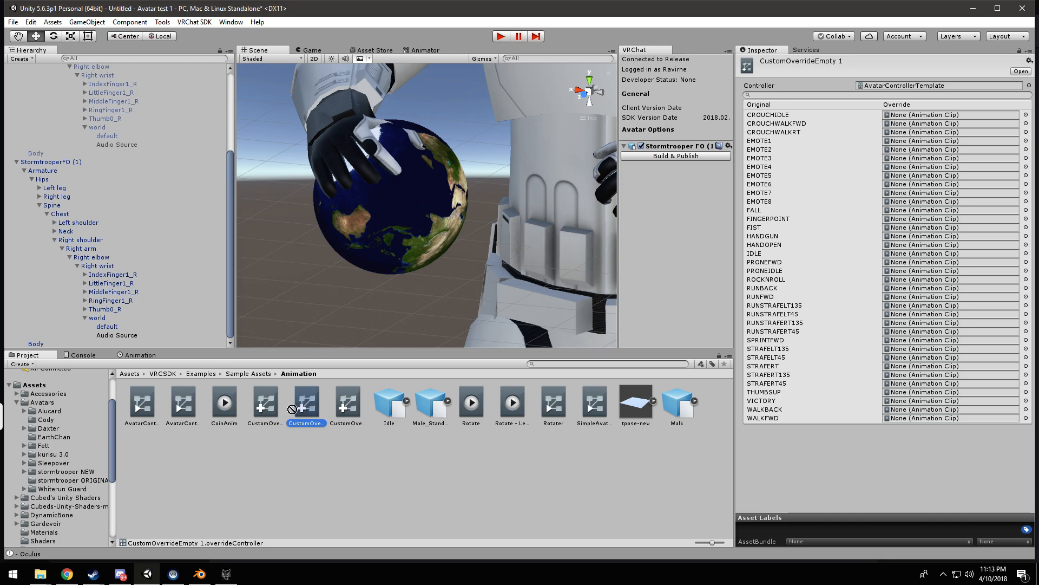
{"action": "left_click_drag", "start_coordinate": [105, 475], "coordinate": [296, 417]}
Step: Assign the showglobe clip to the HANDOPEN override of CustomOverrideEmpty 1 in the stormtrooper NEW folder
{"action": "left_click", "coordinate": [52, 472]}
{"action": "left_click", "coordinate": [179, 407]}
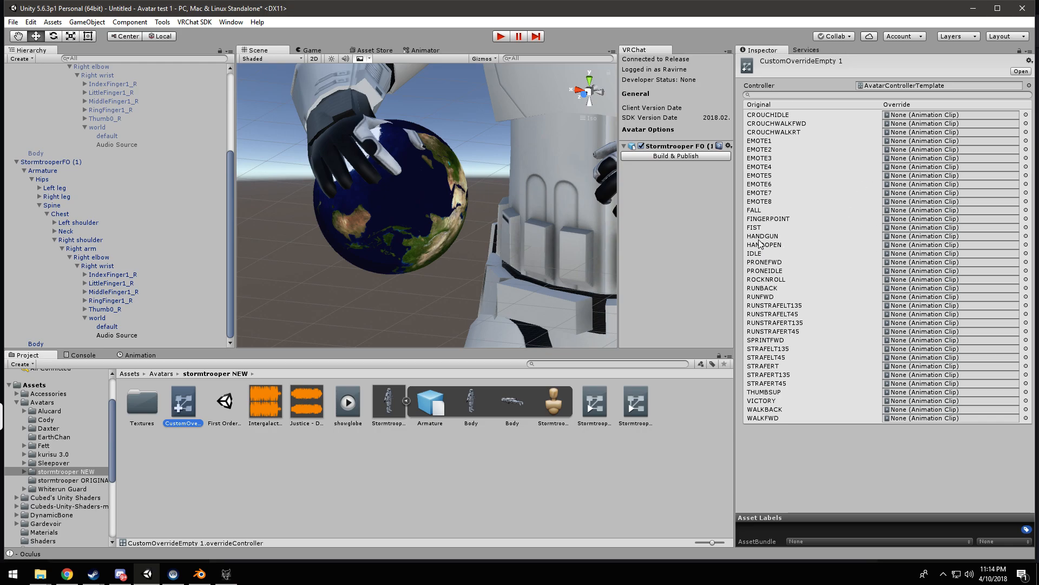
{"action": "left_click", "coordinate": [349, 406]}
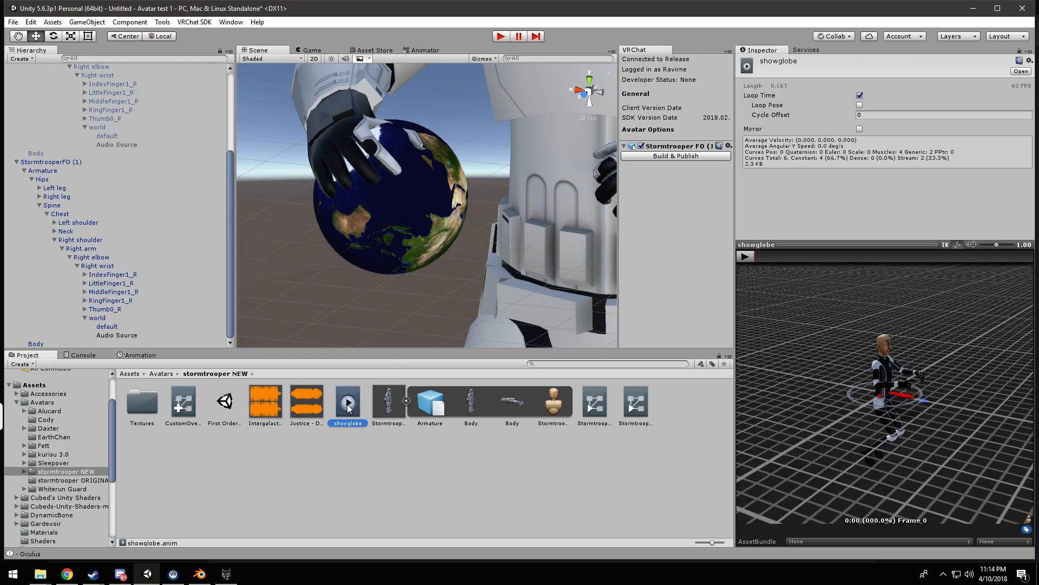
{"action": "left_click", "coordinate": [185, 410]}
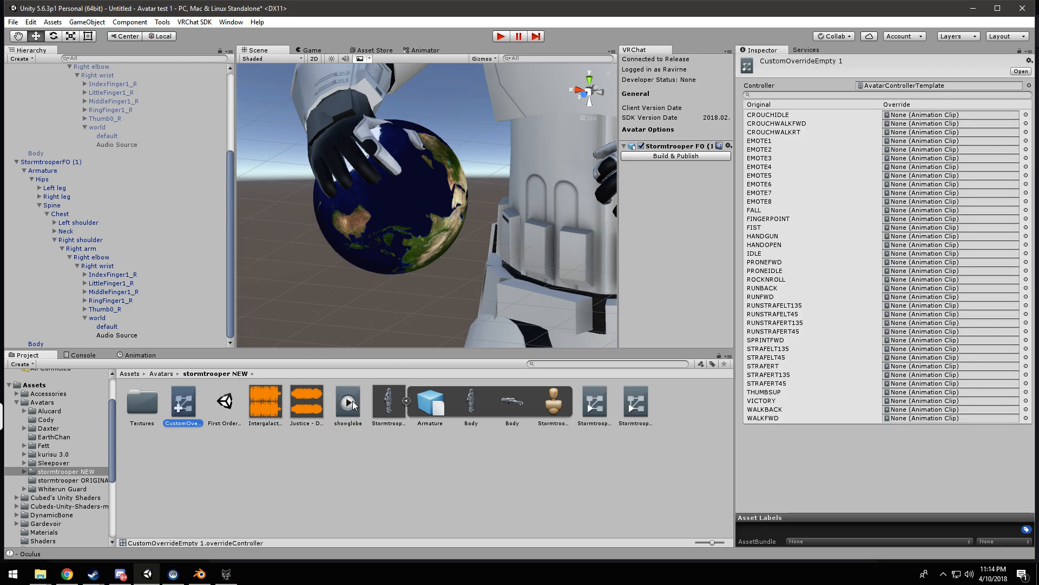
{"action": "left_click_drag", "start_coordinate": [350, 403], "coordinate": [897, 245]}
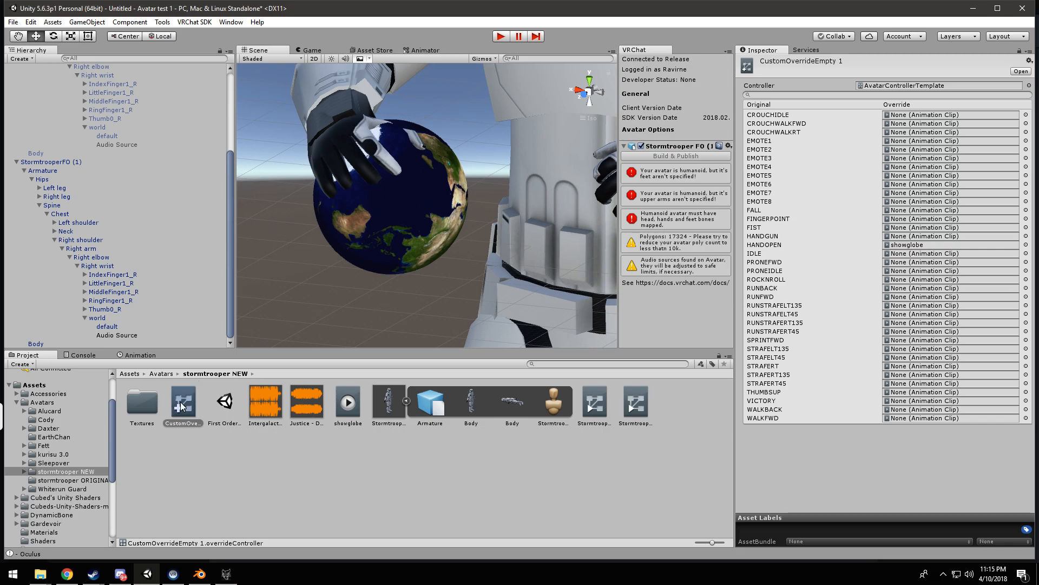
Step: Deactivate the duplicate avatar StormtrooperFO (1) and activate the original StormtrooperFO in the scene
{"action": "left_click", "coordinate": [16, 161]}
{"action": "scroll", "coordinate": [463, 179], "scroll_direction": "down", "scroll_amount": 10}
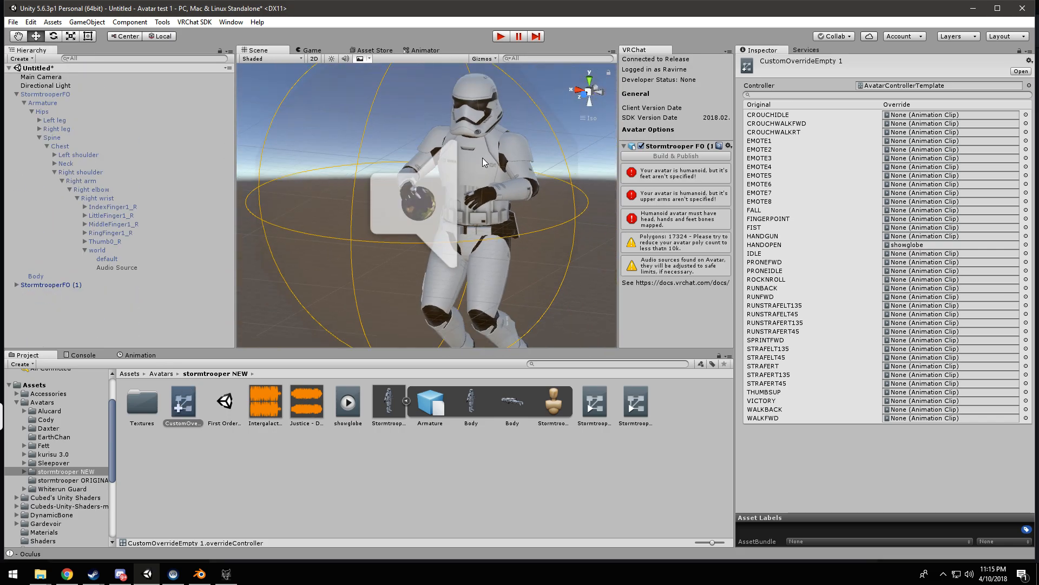
{"action": "left_click", "coordinate": [496, 162]}
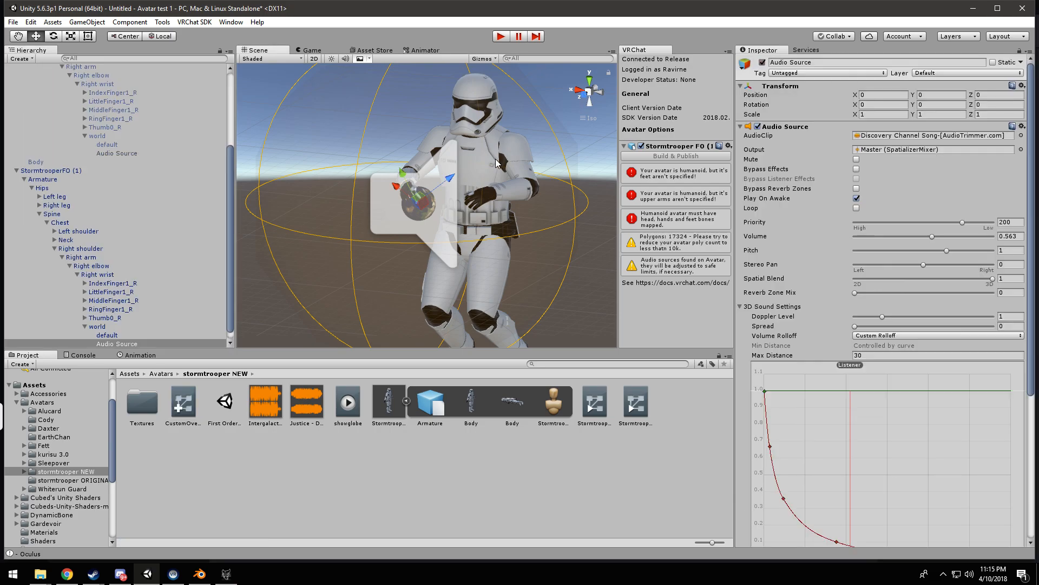
{"action": "left_click_drag", "start_coordinate": [380, 168], "coordinate": [426, 205], "text": "alt"}
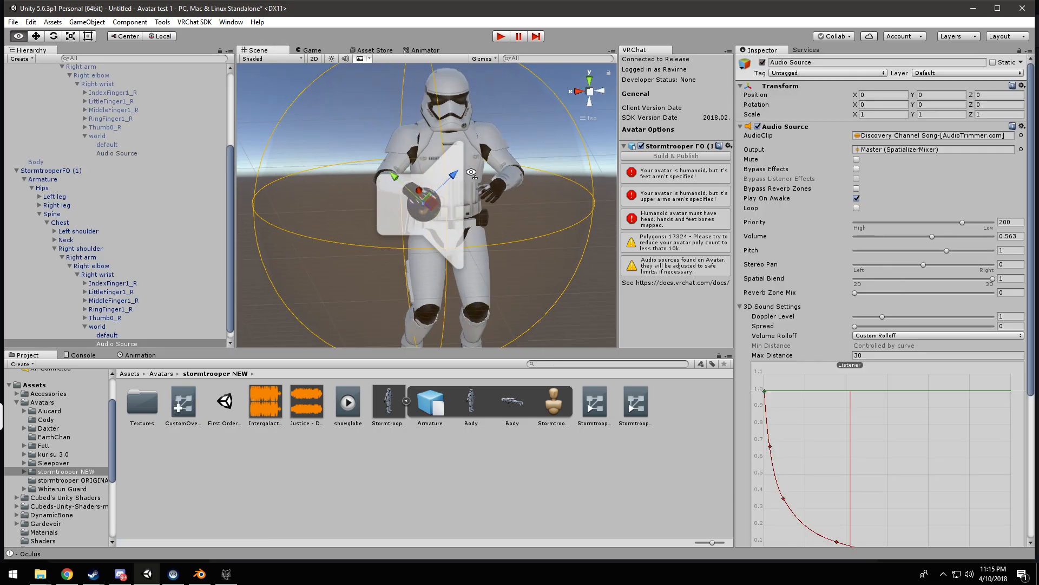
{"action": "left_click", "coordinate": [65, 171]}
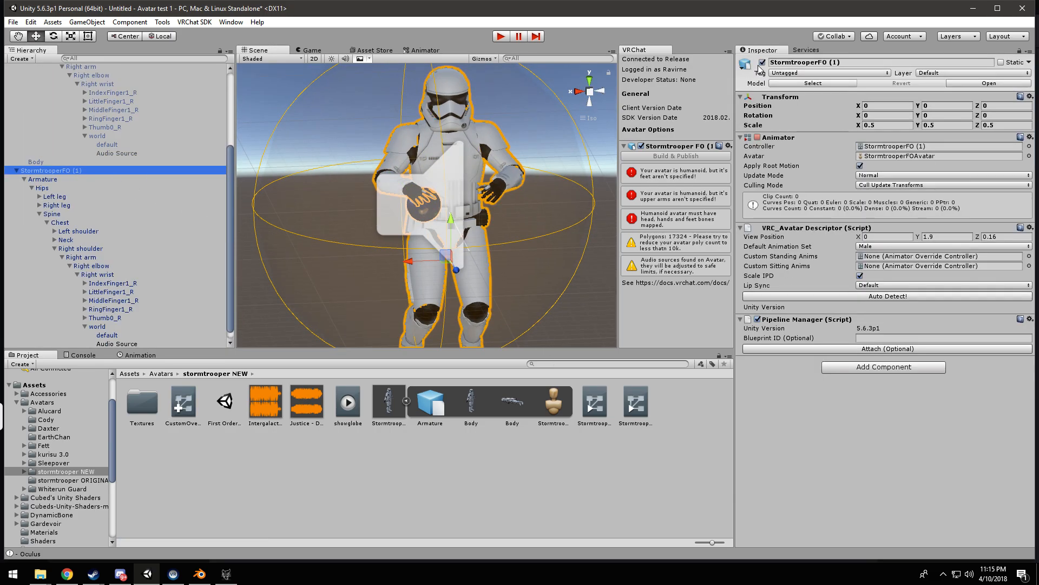
{"action": "left_click", "coordinate": [763, 62]}
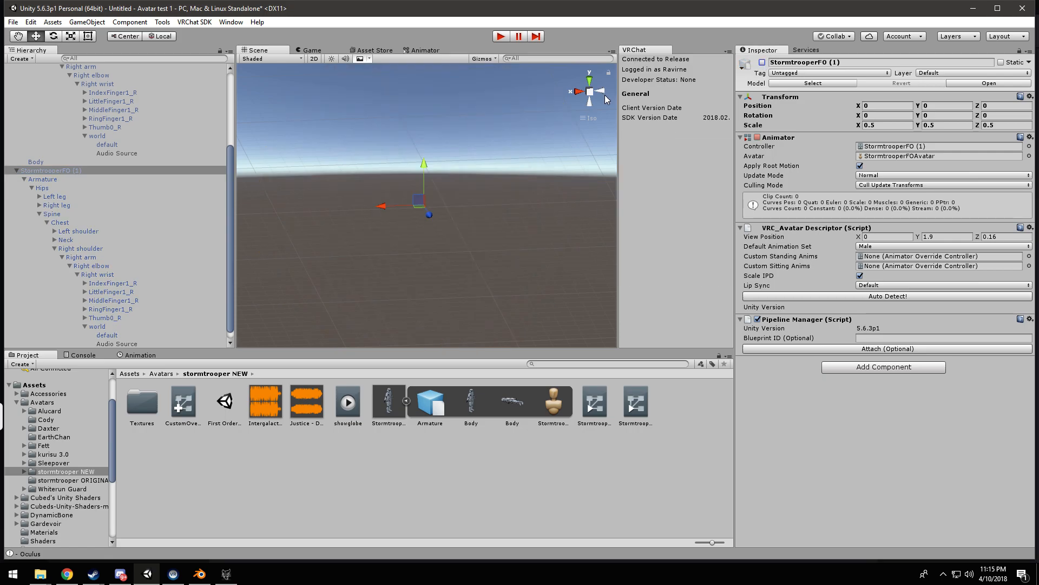
{"action": "scroll", "coordinate": [156, 142], "scroll_direction": "up", "scroll_amount": 5}
{"action": "left_click", "coordinate": [63, 95]}
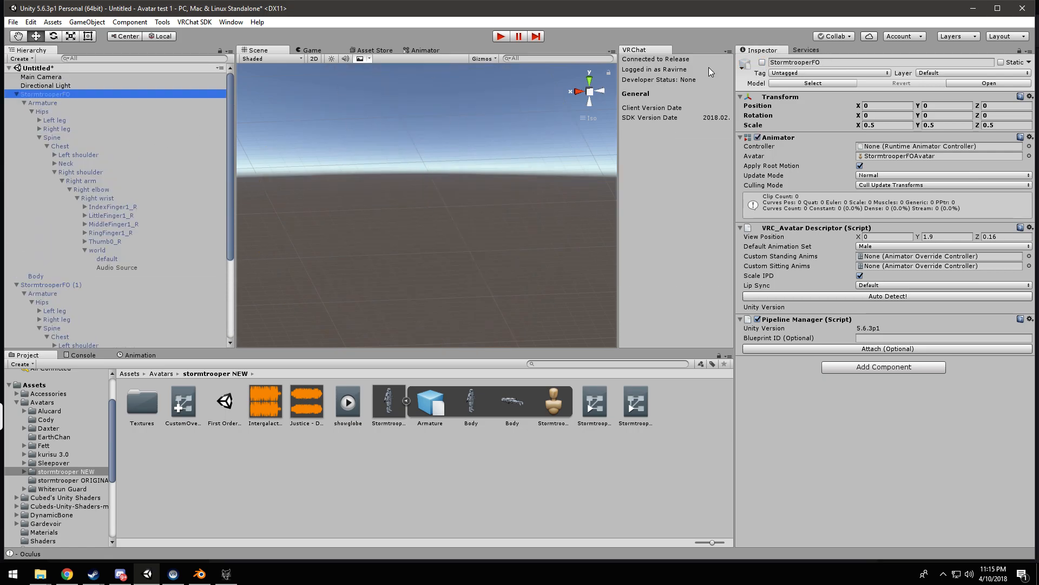
{"action": "left_click", "coordinate": [762, 63]}
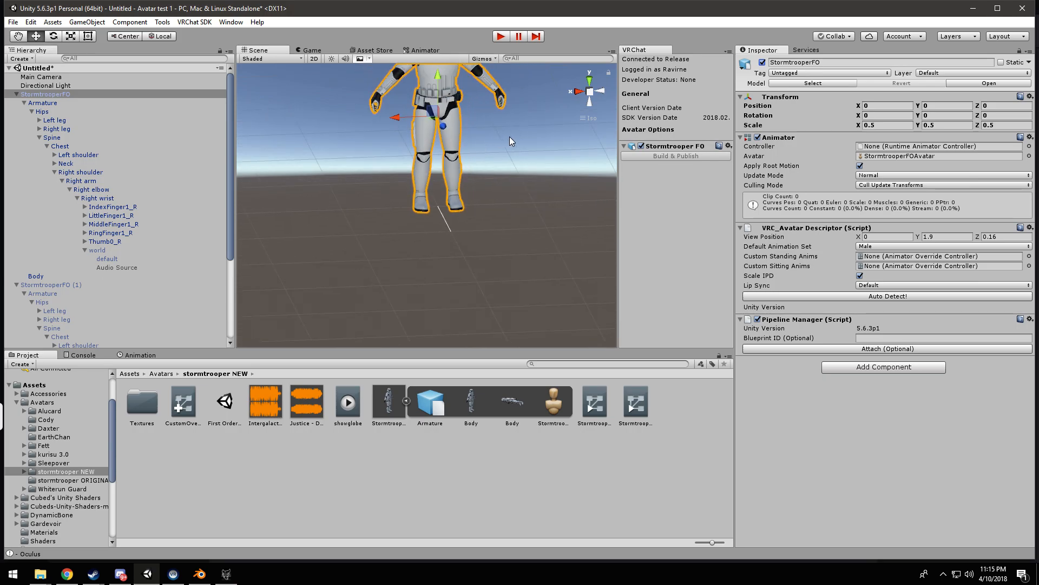
Step: Examine the original StormtrooperFO avatar from the front, including its right hand
{"action": "left_click_drag", "start_coordinate": [509, 136], "coordinate": [503, 106], "text": "alt"}
{"action": "right_click_drag", "start_coordinate": [502, 107], "coordinate": [482, 108]}
{"action": "middle_click_drag", "start_coordinate": [481, 107], "coordinate": [479, 186]}
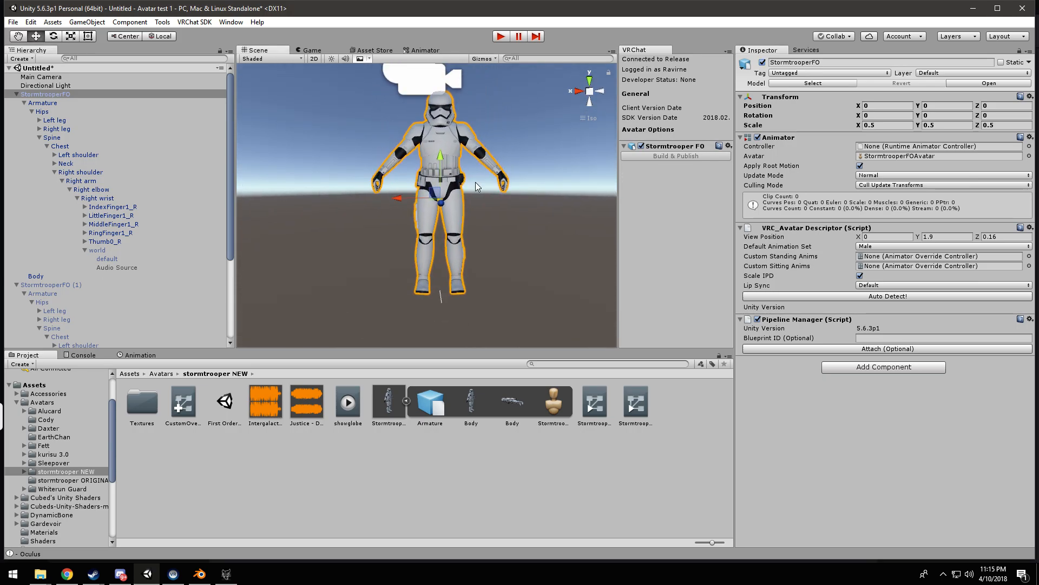
{"action": "scroll", "coordinate": [372, 190], "scroll_direction": "up", "scroll_amount": 8}
{"action": "middle_click_drag", "start_coordinate": [368, 193], "coordinate": [403, 185]}
{"action": "scroll", "coordinate": [378, 183], "scroll_direction": "up", "scroll_amount": 8}
{"action": "scroll", "coordinate": [403, 184], "scroll_direction": "down", "scroll_amount": 8}
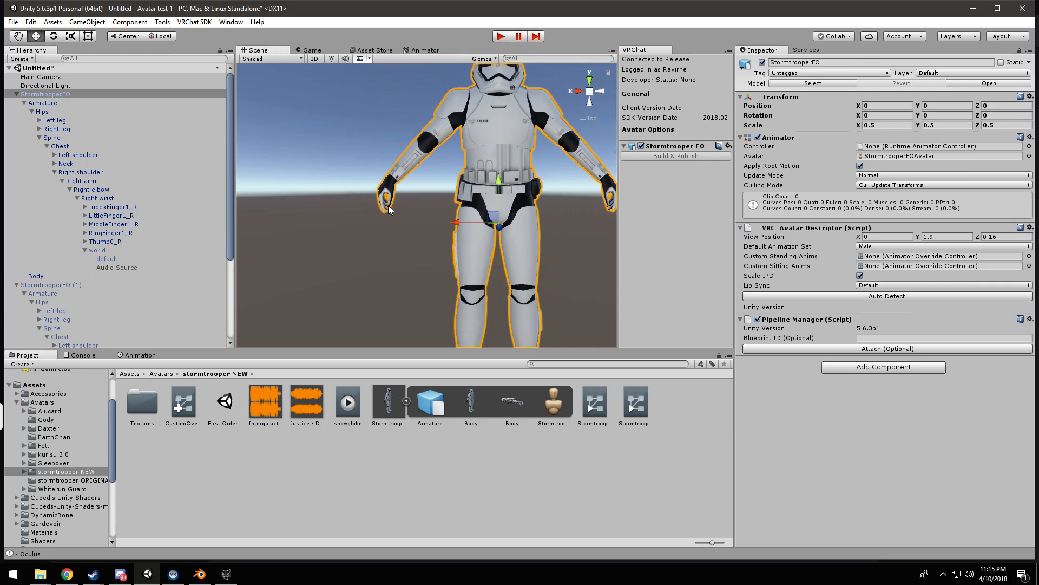
{"action": "left_click_drag", "start_coordinate": [512, 199], "coordinate": [482, 198], "text": "alt"}
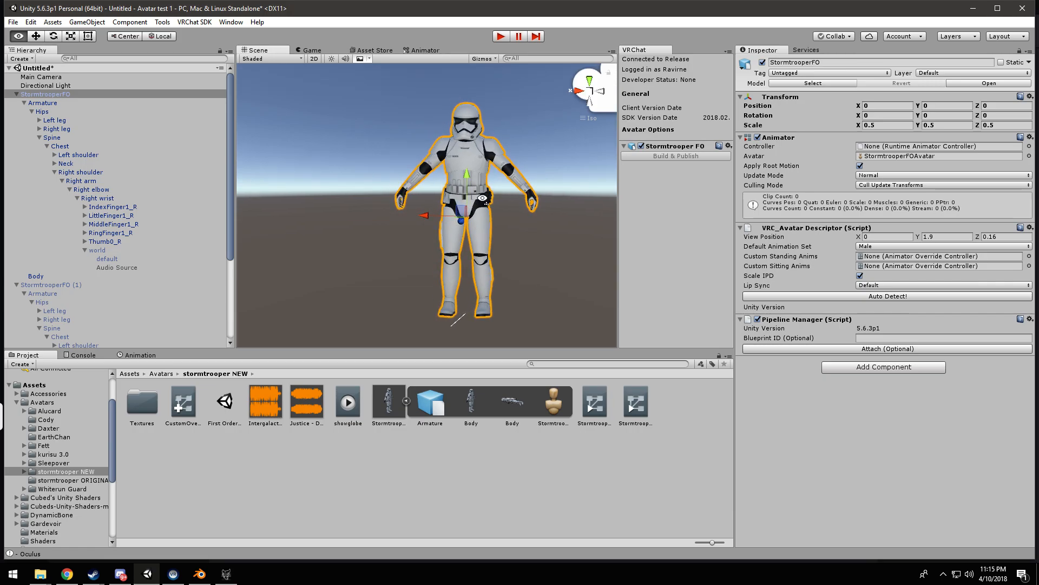
{"action": "left_click", "coordinate": [471, 164]}
{"action": "left_click", "coordinate": [478, 178]}
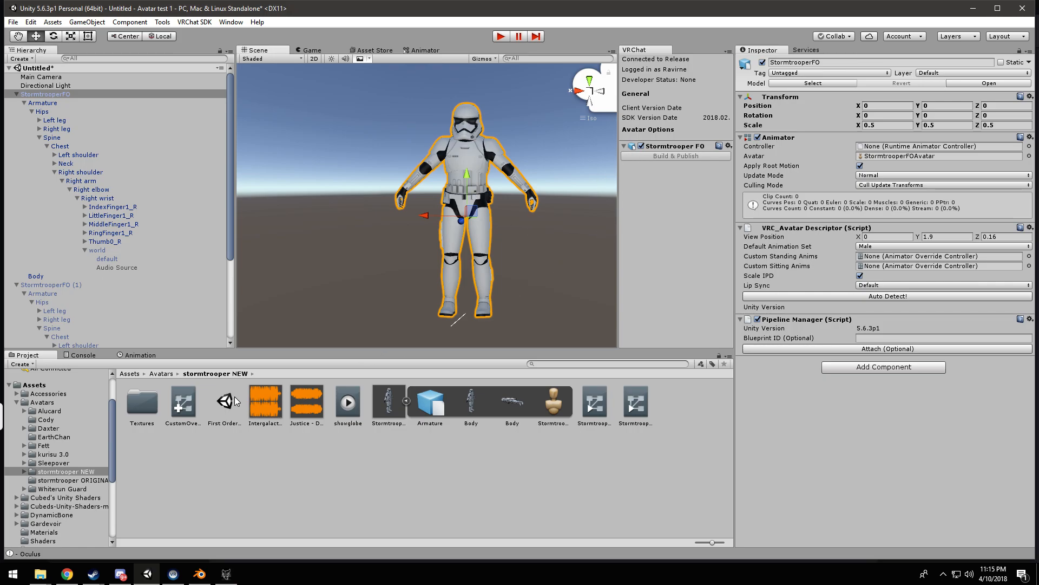
Step: Assign CustomOverrideEmpty 1 as both Custom Standing Anims and Custom Sitting Anims in StormtrooperFO's avatar descriptor
{"action": "left_click", "coordinate": [195, 408]}
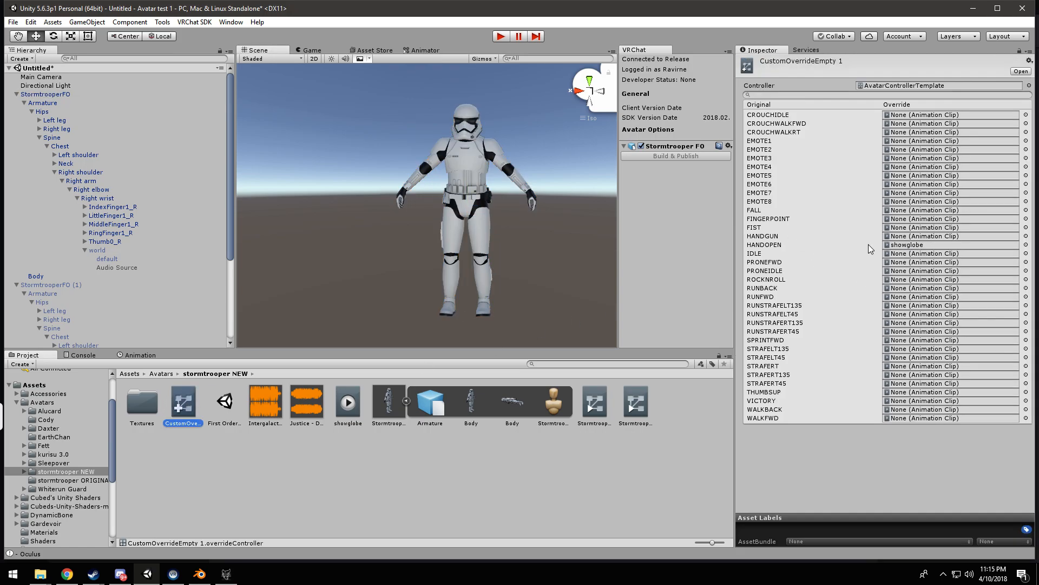
{"action": "left_click", "coordinate": [464, 188]}
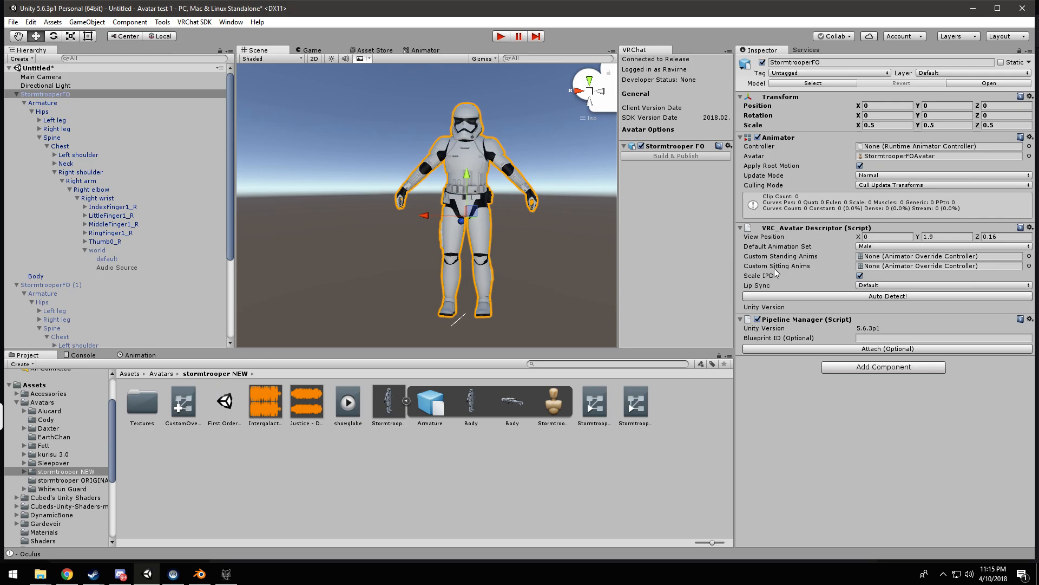
{"action": "left_click_drag", "start_coordinate": [182, 411], "coordinate": [871, 262]}
{"action": "left_click_drag", "start_coordinate": [184, 417], "coordinate": [876, 270]}
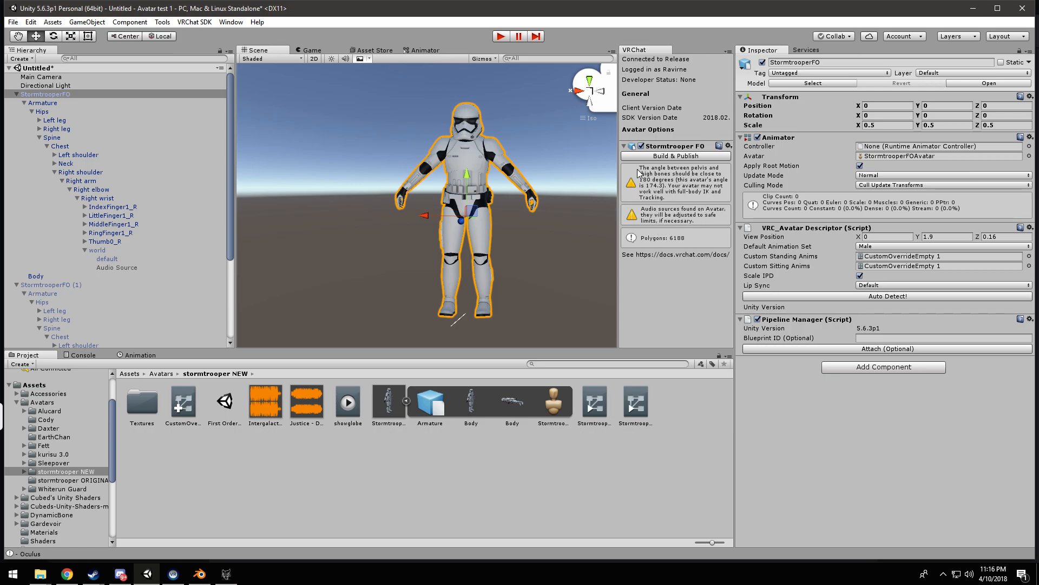
{"action": "left_click_drag", "start_coordinate": [520, 172], "coordinate": [338, 166], "text": "alt"}
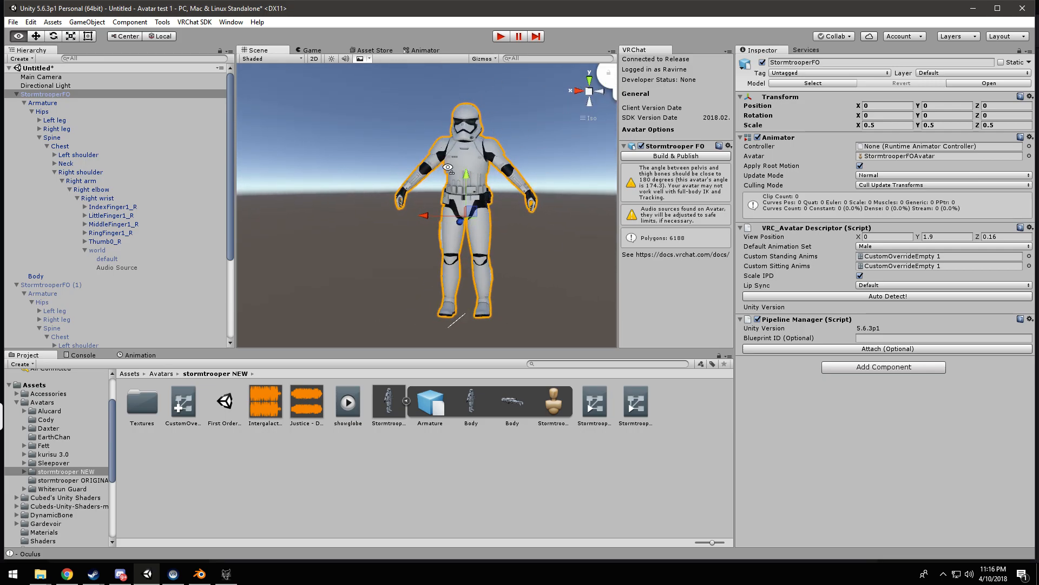
{"action": "left_click_drag", "start_coordinate": [360, 166], "coordinate": [588, 195], "text": "alt"}
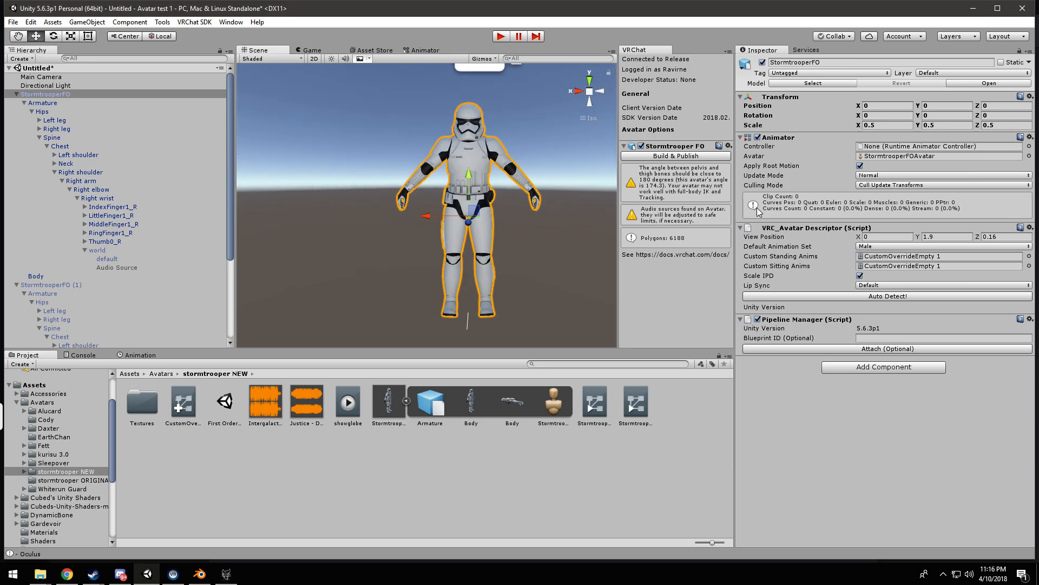
{"action": "left_click", "coordinate": [482, 160]}
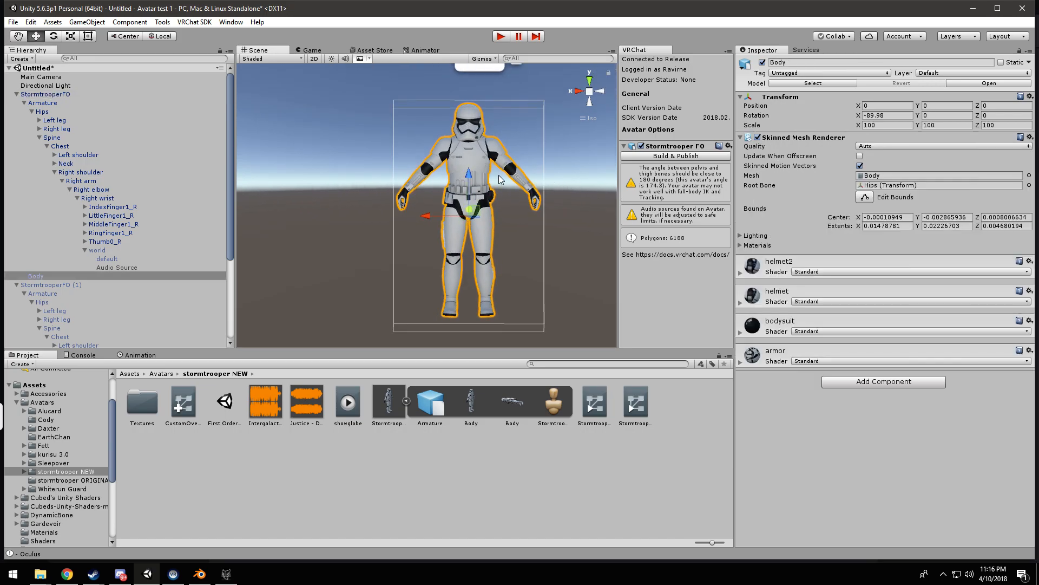
{"action": "left_click_drag", "start_coordinate": [514, 192], "coordinate": [483, 185], "text": "alt"}
{"action": "left_click", "coordinate": [470, 163]}
{"action": "left_click_drag", "start_coordinate": [550, 189], "coordinate": [455, 169], "text": "alt"}
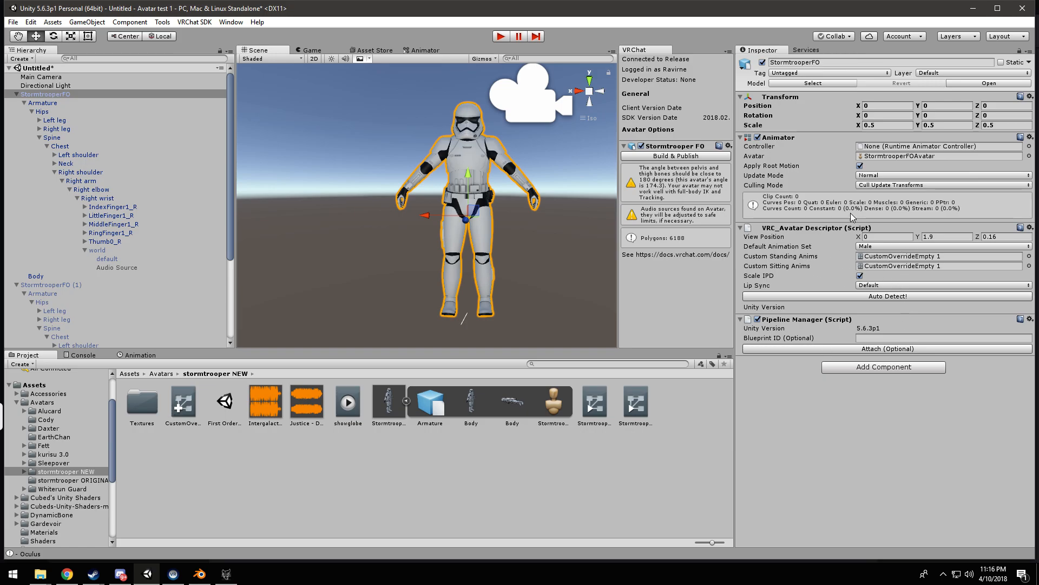
{"action": "left_click_drag", "start_coordinate": [520, 161], "coordinate": [488, 145], "text": "alt"}
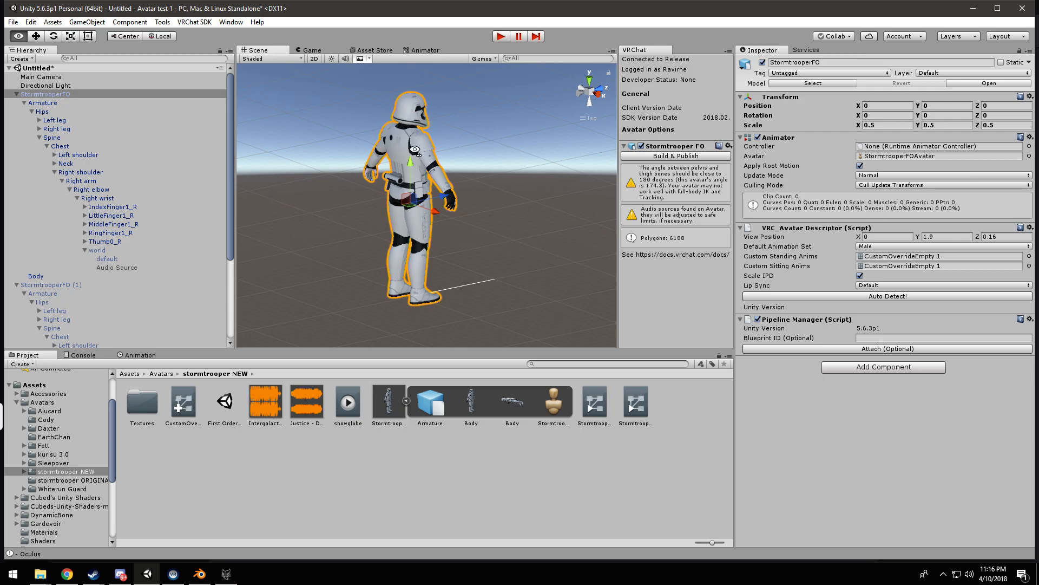
{"action": "left_click_drag", "start_coordinate": [479, 151], "coordinate": [429, 184], "text": "alt"}
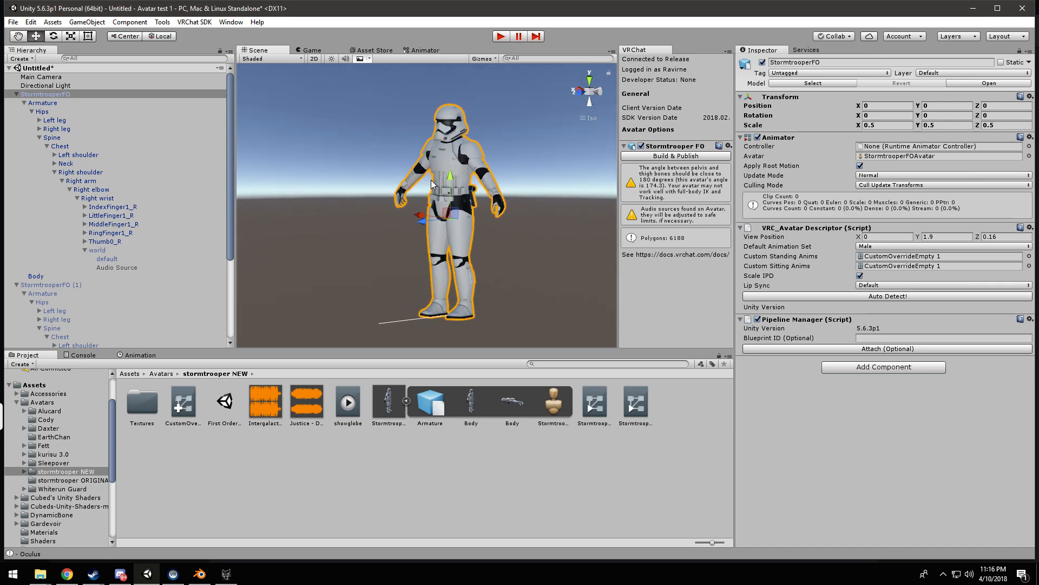
{"action": "left_click_drag", "start_coordinate": [499, 171], "coordinate": [468, 201], "text": "alt"}
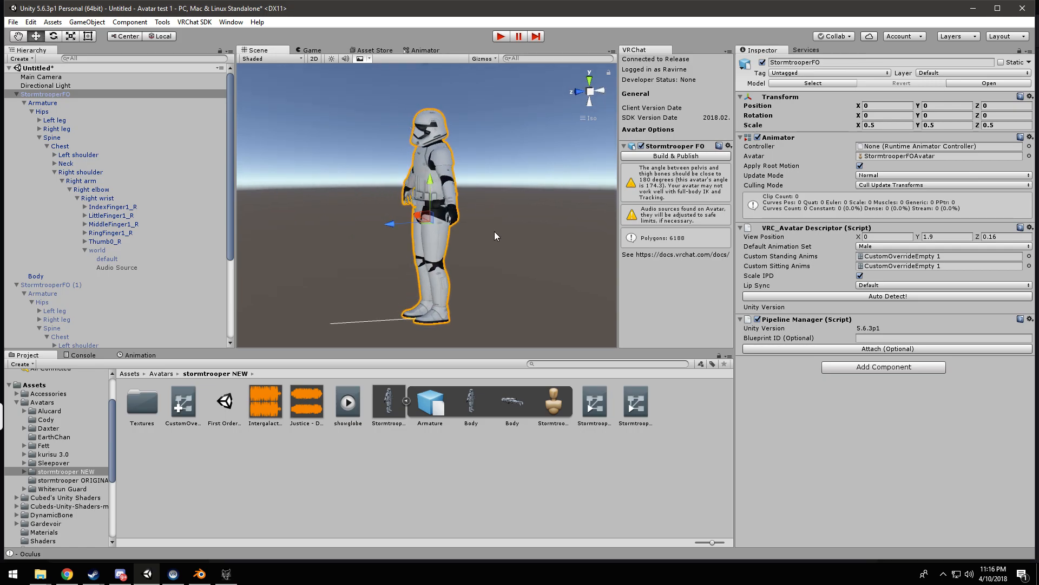